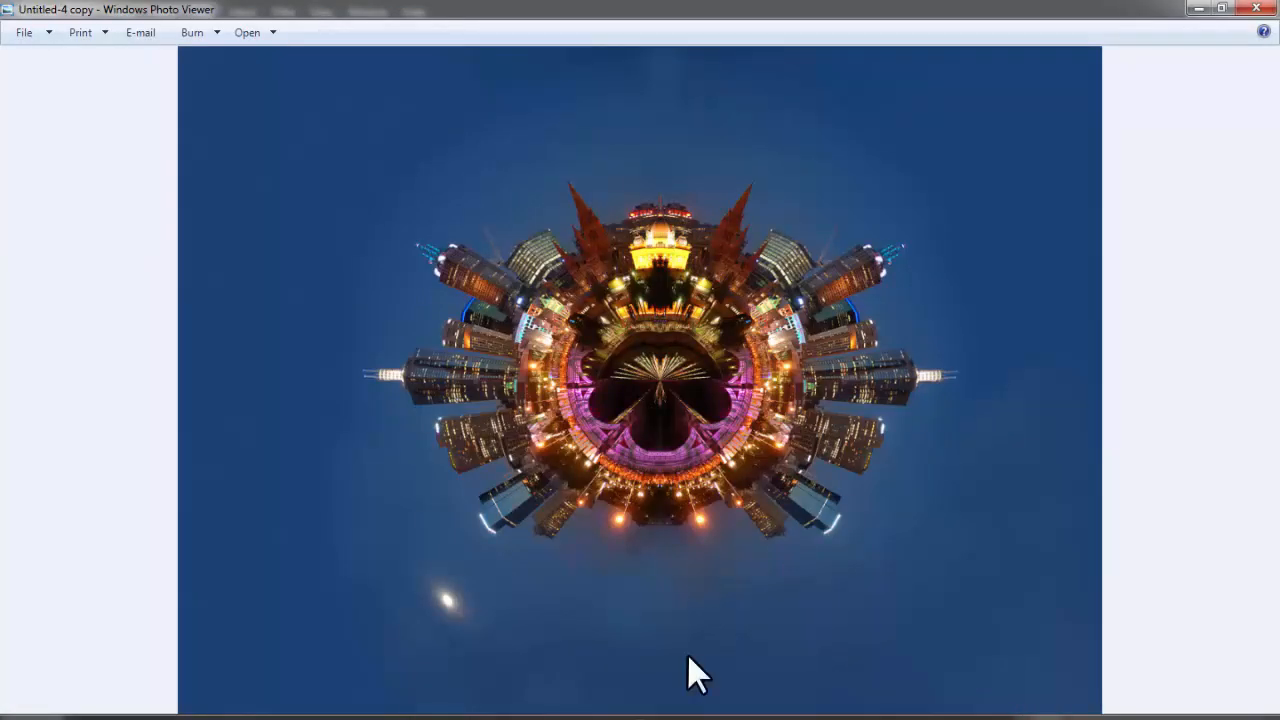
# Look through the example pictures of circular cityscapes and radial patterns, examine details up close, and close the photo viewer
pyautogui.press('Right')
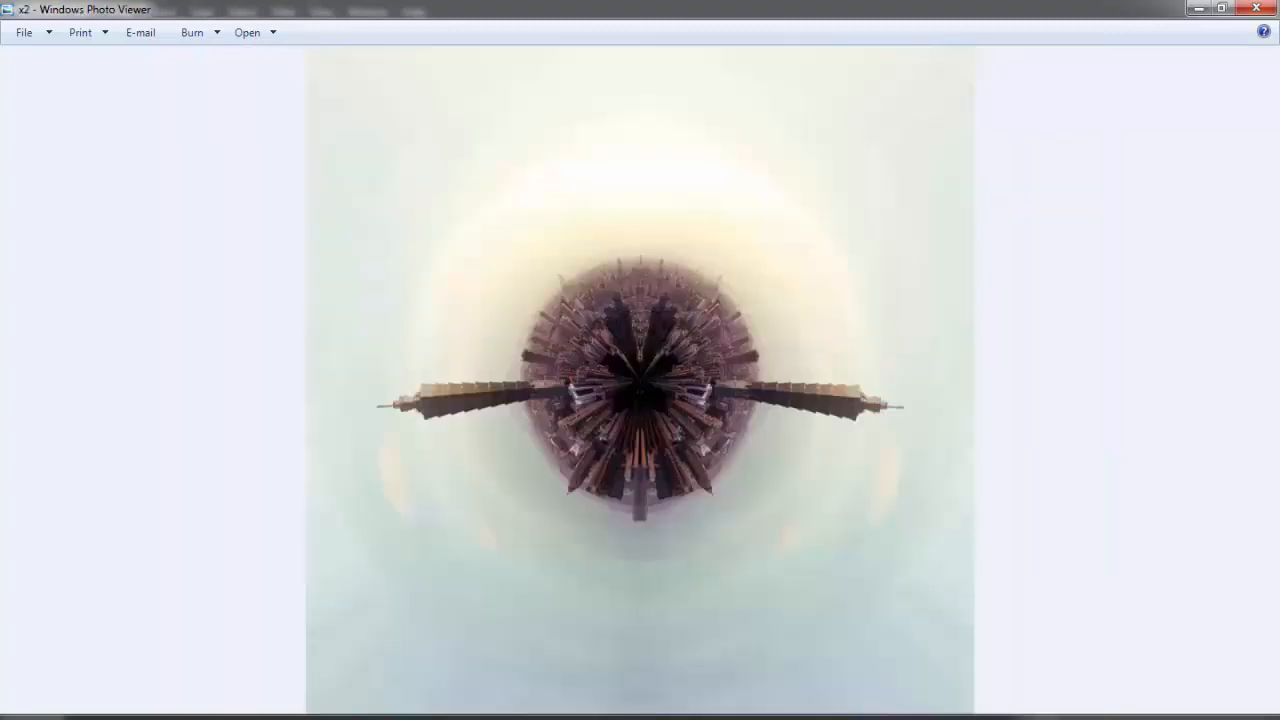
pyautogui.scroll(2, 634, 400)
pyautogui.scroll(2, 660, 223)
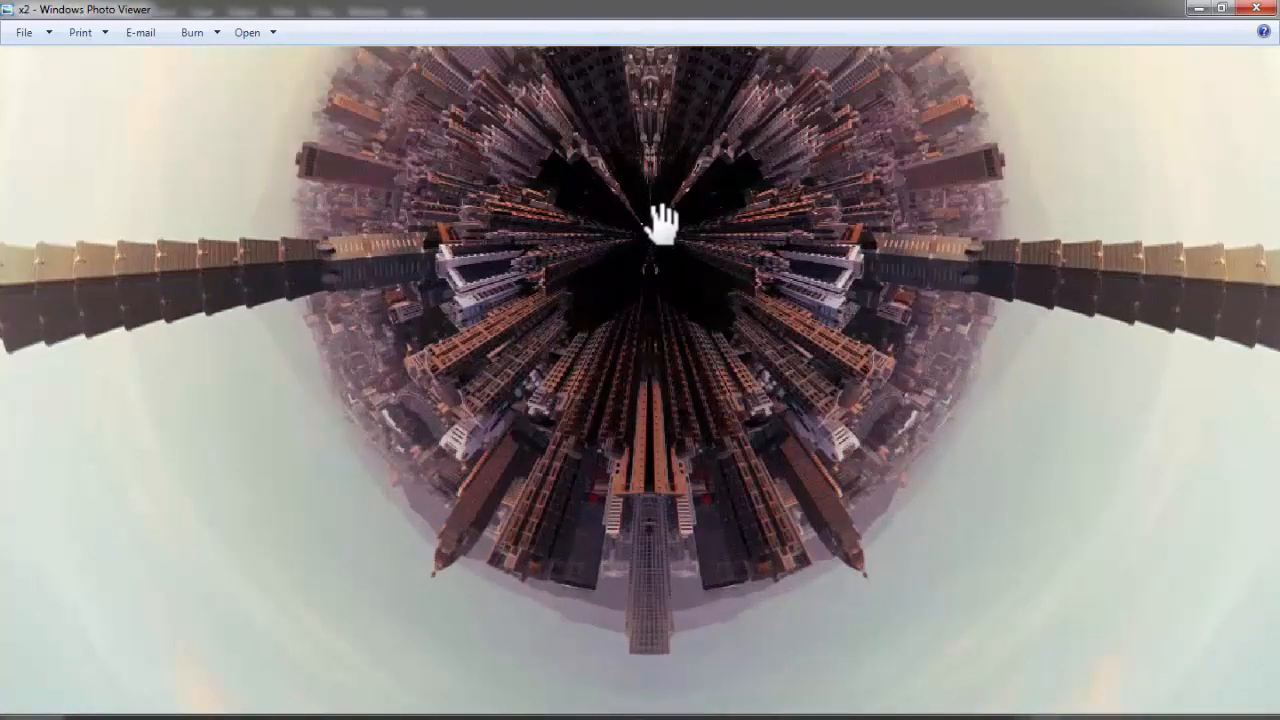
pyautogui.scroll(2, 640, 437)
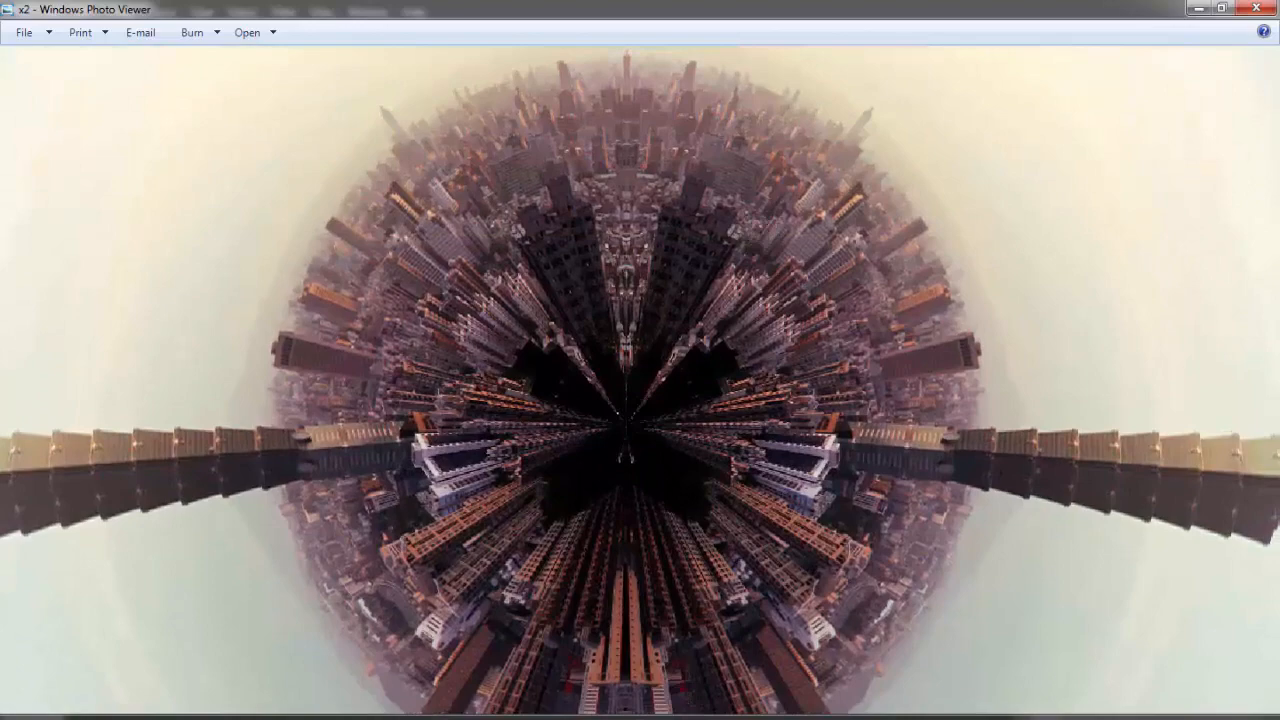
pyautogui.press('Right')
pyautogui.scroll(5, 629, 489)
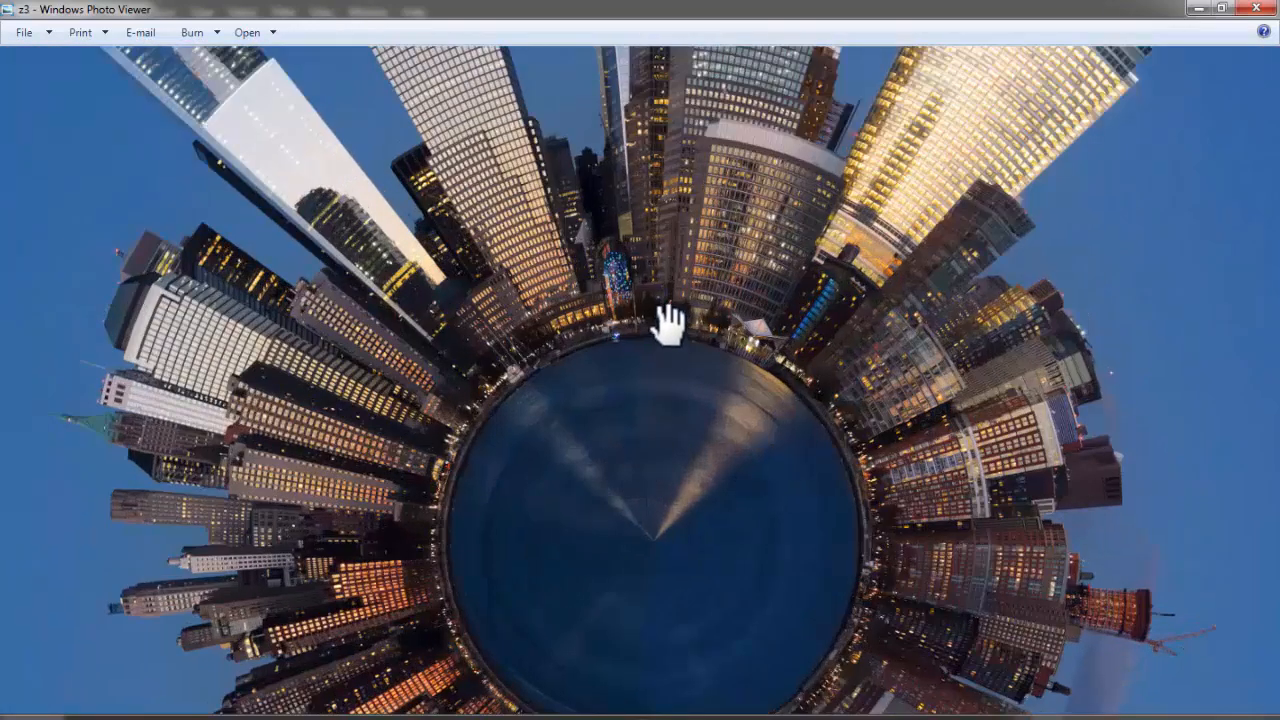
pyautogui.moveTo(669, 326); pyautogui.dragTo(645, 512)
pyautogui.scroll(-1, 667, 584)
pyautogui.scroll(-4, 680, 628)
pyautogui.press('Right')
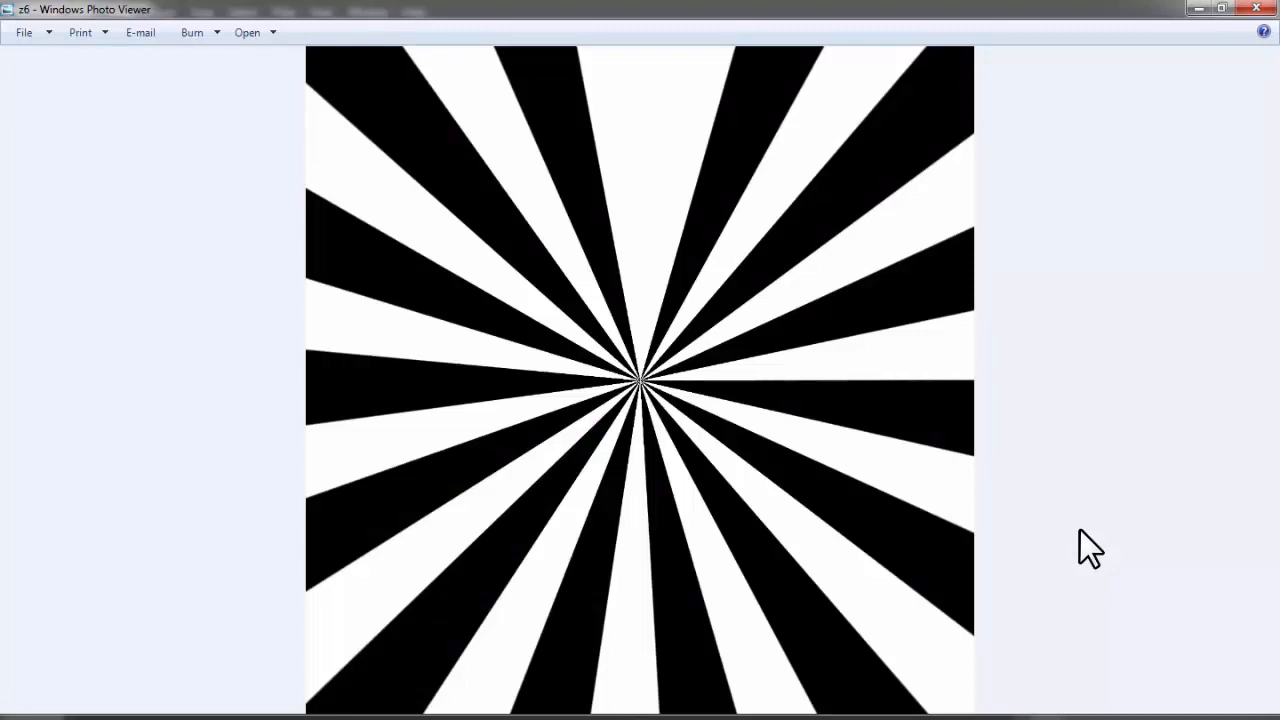
pyautogui.press('Right')
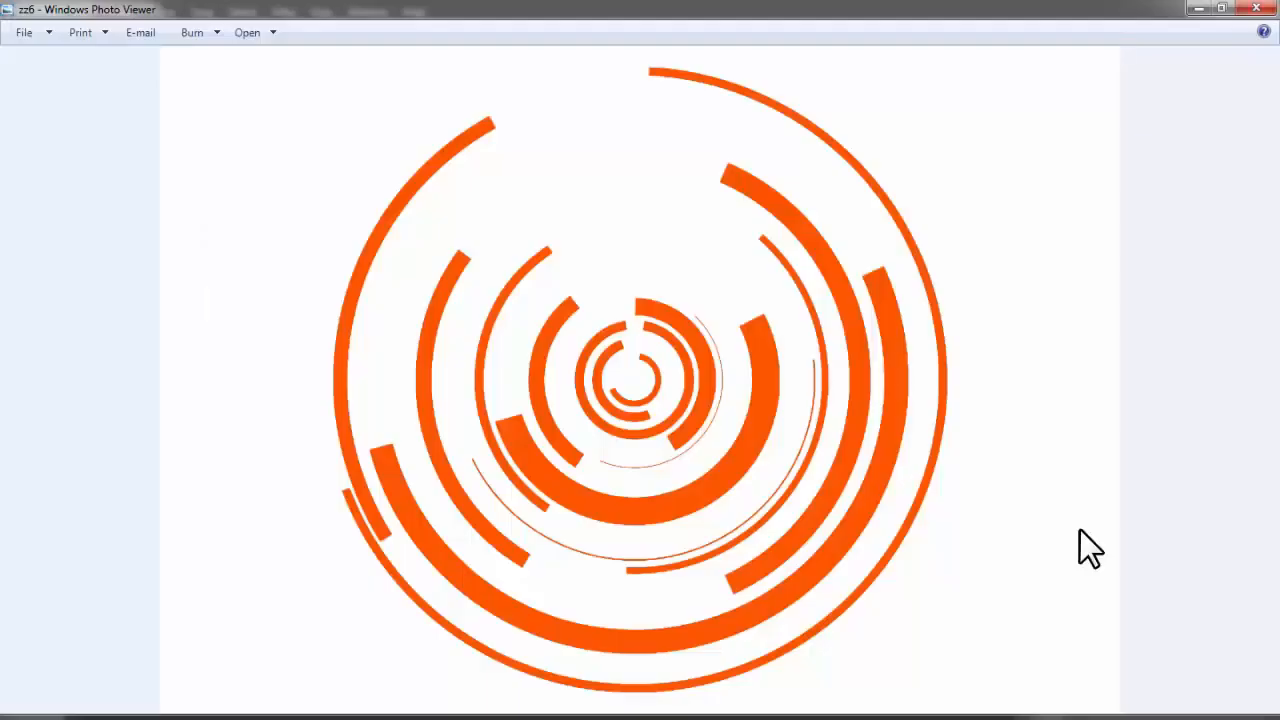
pyautogui.click(1256, 8)
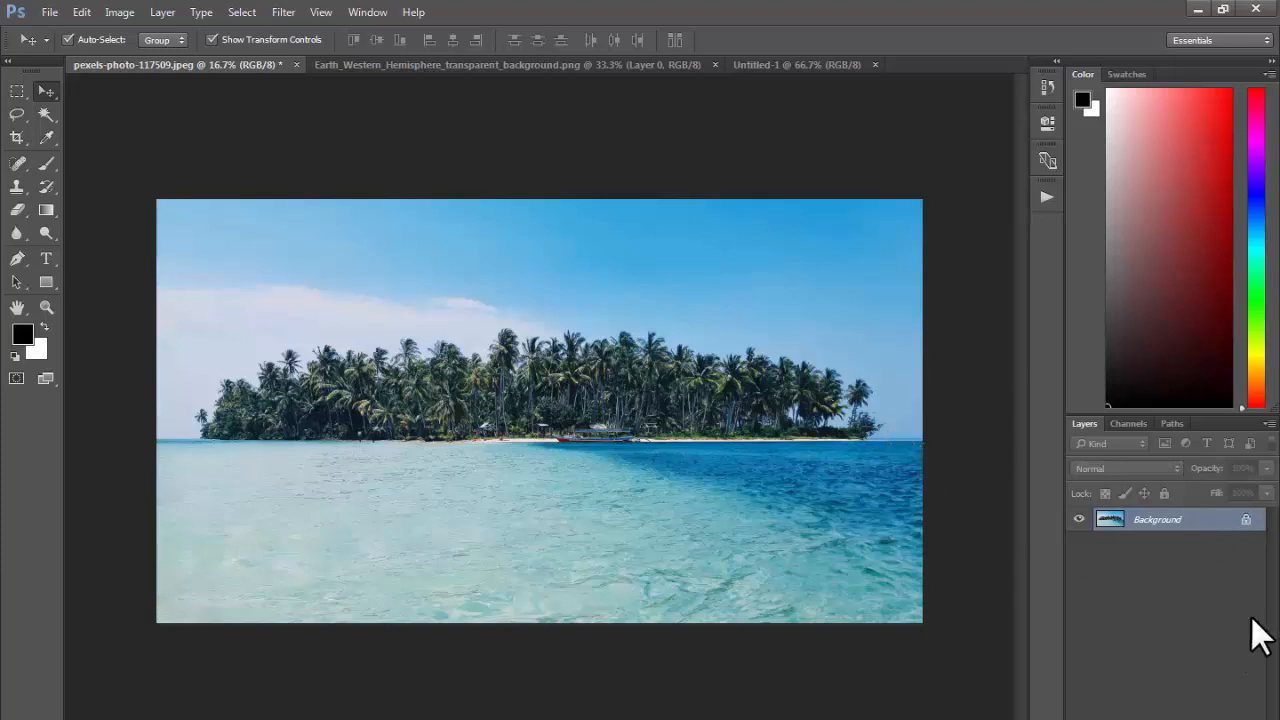
# Convert the locked Background of the island photo into a regular layer named Layer 0 and test that it can be moved
pyautogui.doubleClick(1195, 522)
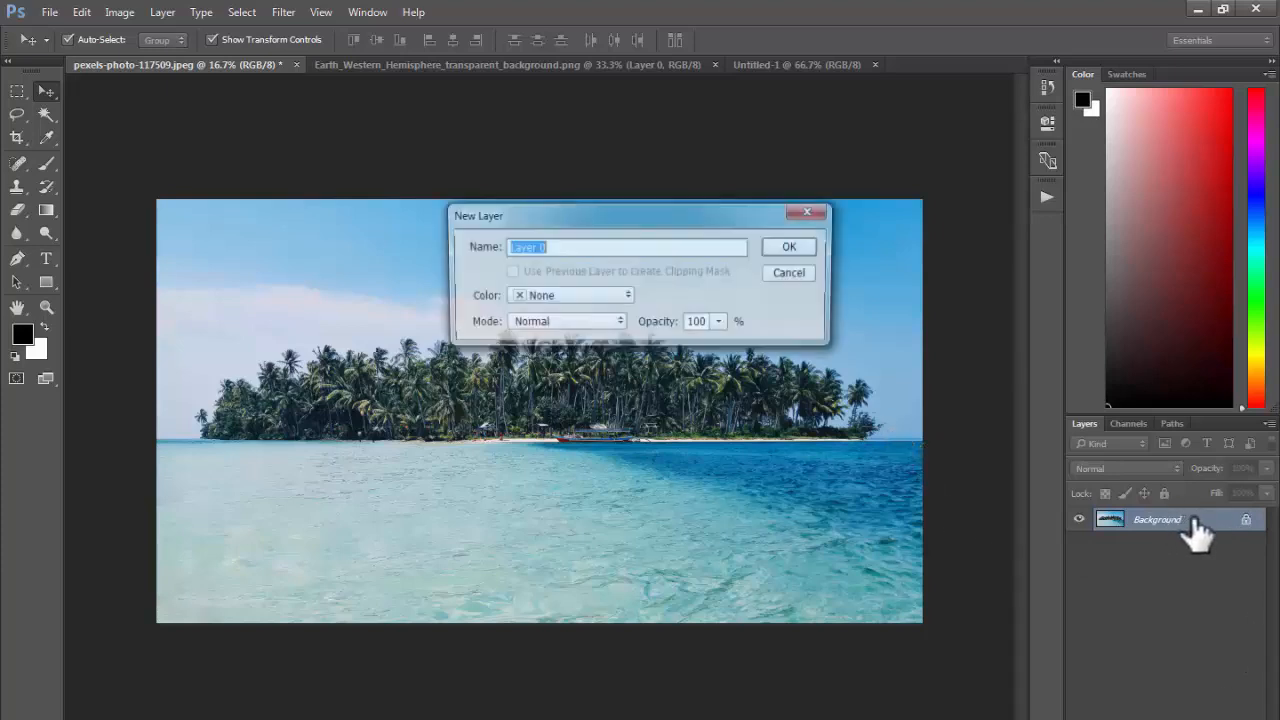
pyautogui.click(789, 246)
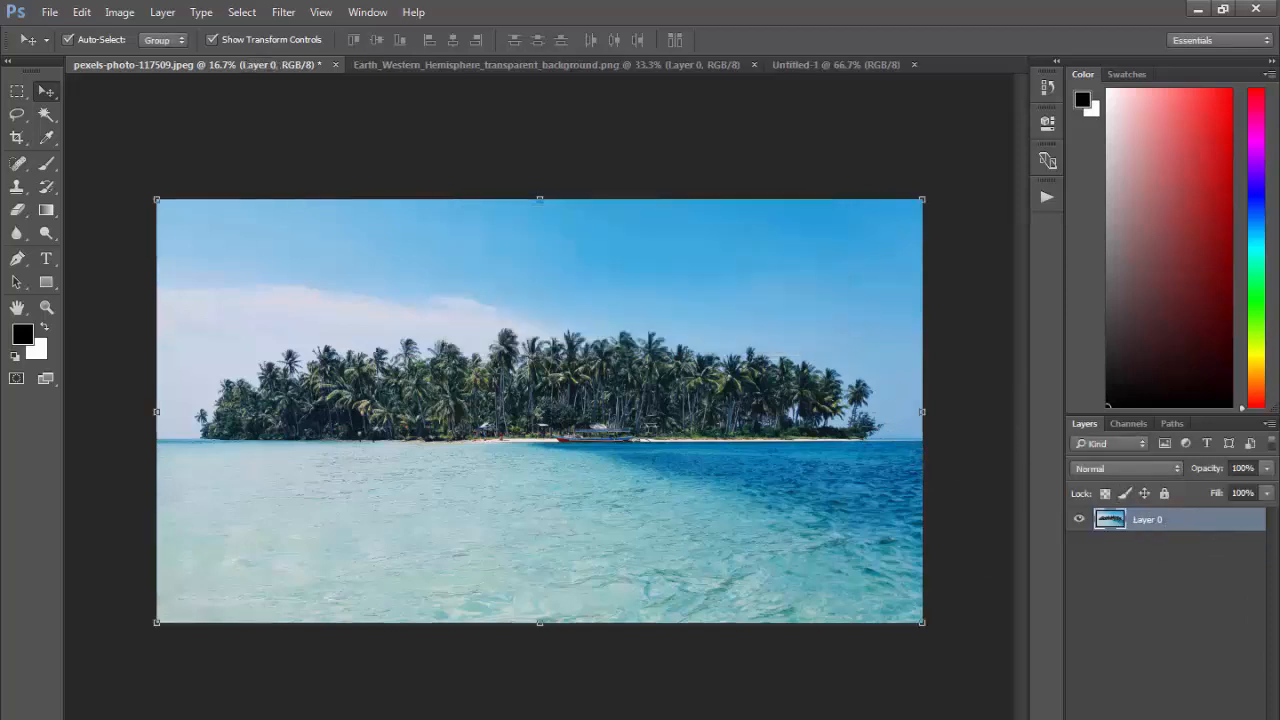
pyautogui.moveTo(637, 411); pyautogui.dragTo(687, 470)
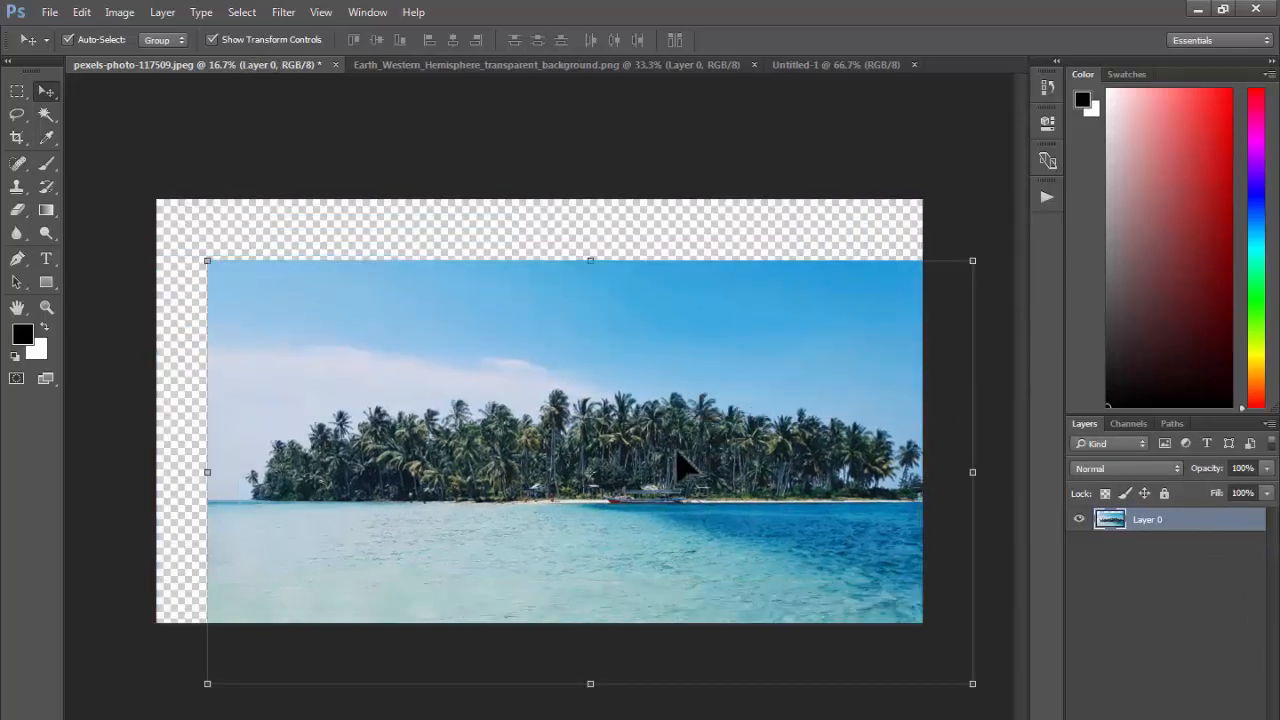
pyautogui.hotkey('ctrl', 'z')
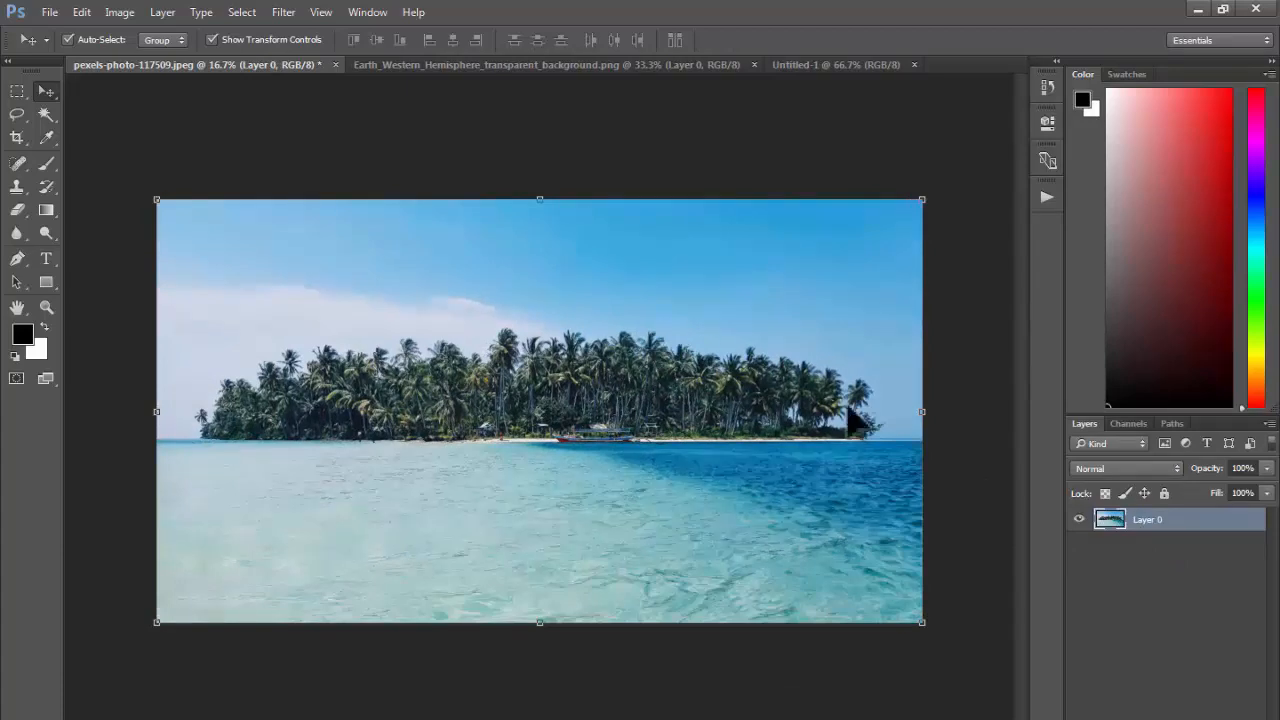
# Try the Polar Coordinates filter with Rectangular to Polar on the wide island photo, previewing the whole image at 6.3%
pyautogui.click(281, 13)
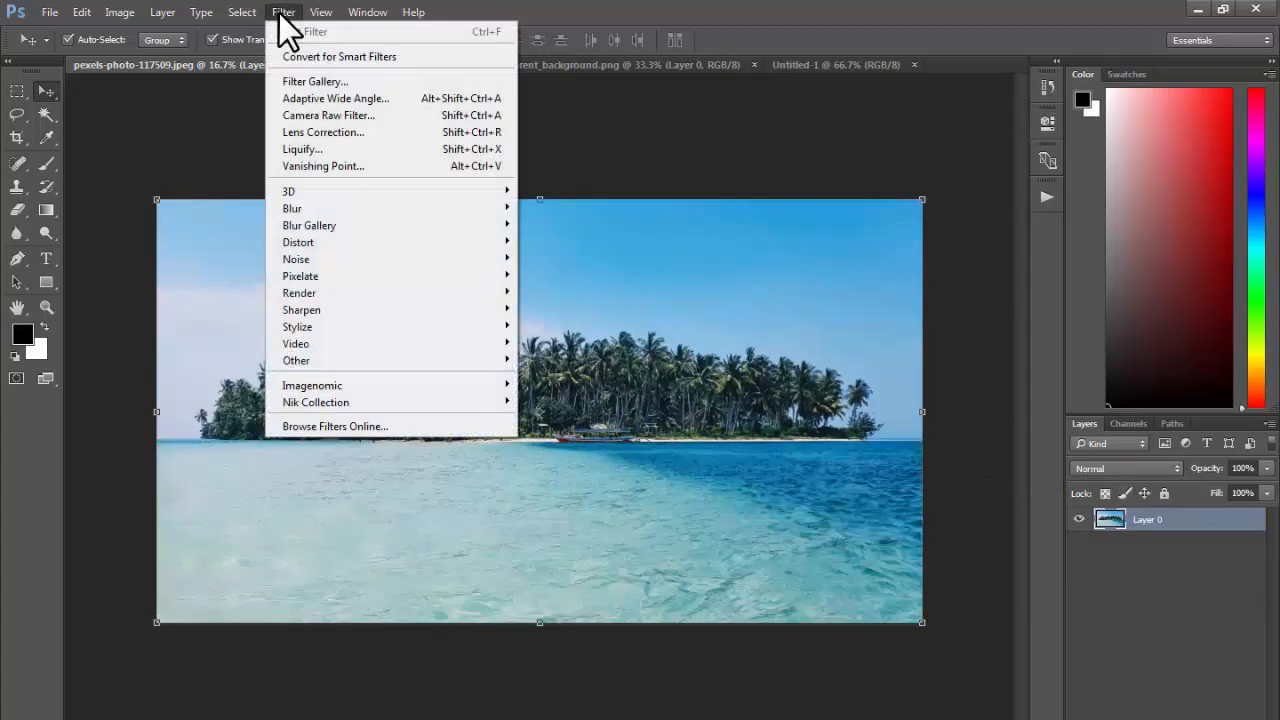
pyautogui.moveTo(323, 243)
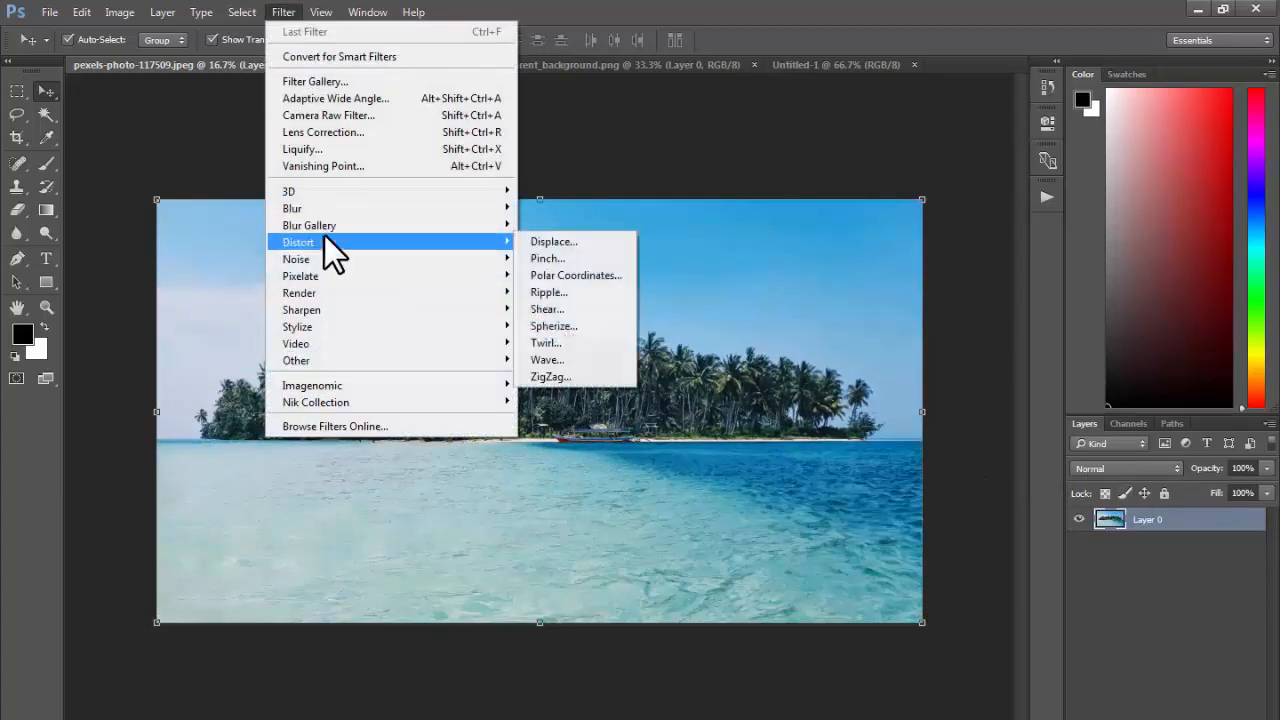
pyautogui.click(591, 274)
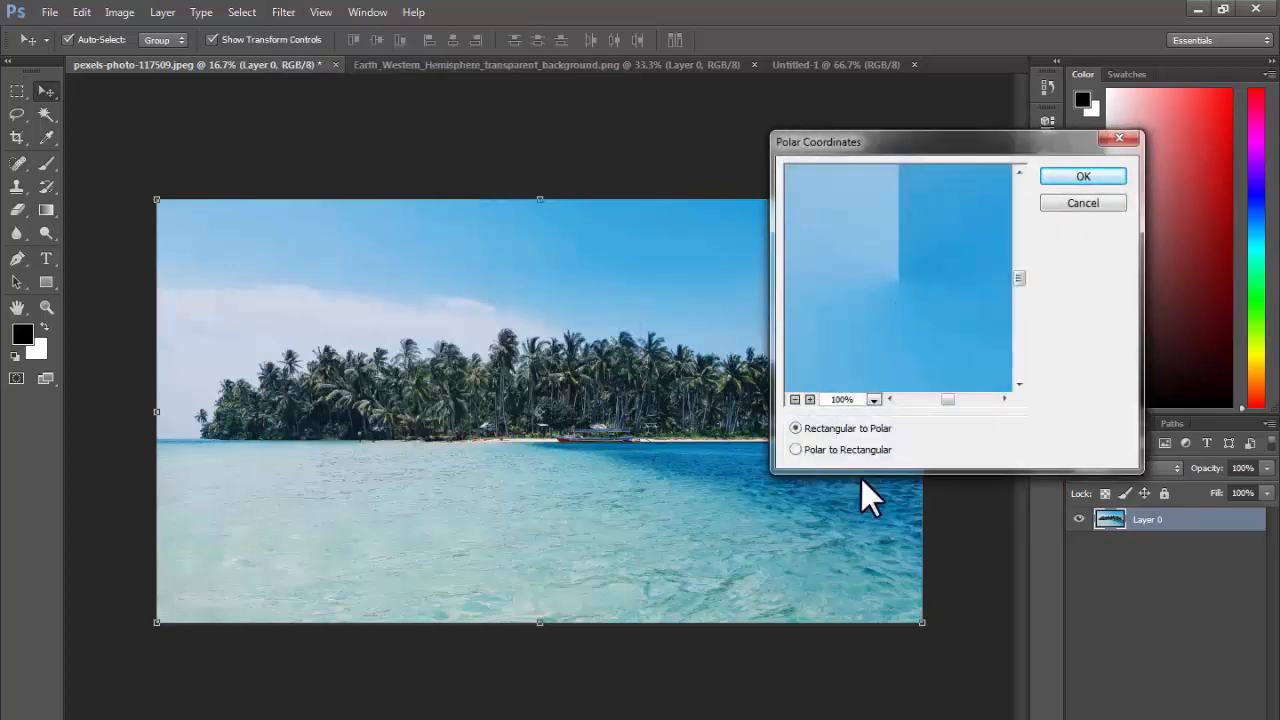
pyautogui.moveTo(853, 142); pyautogui.dragTo(748, 114)
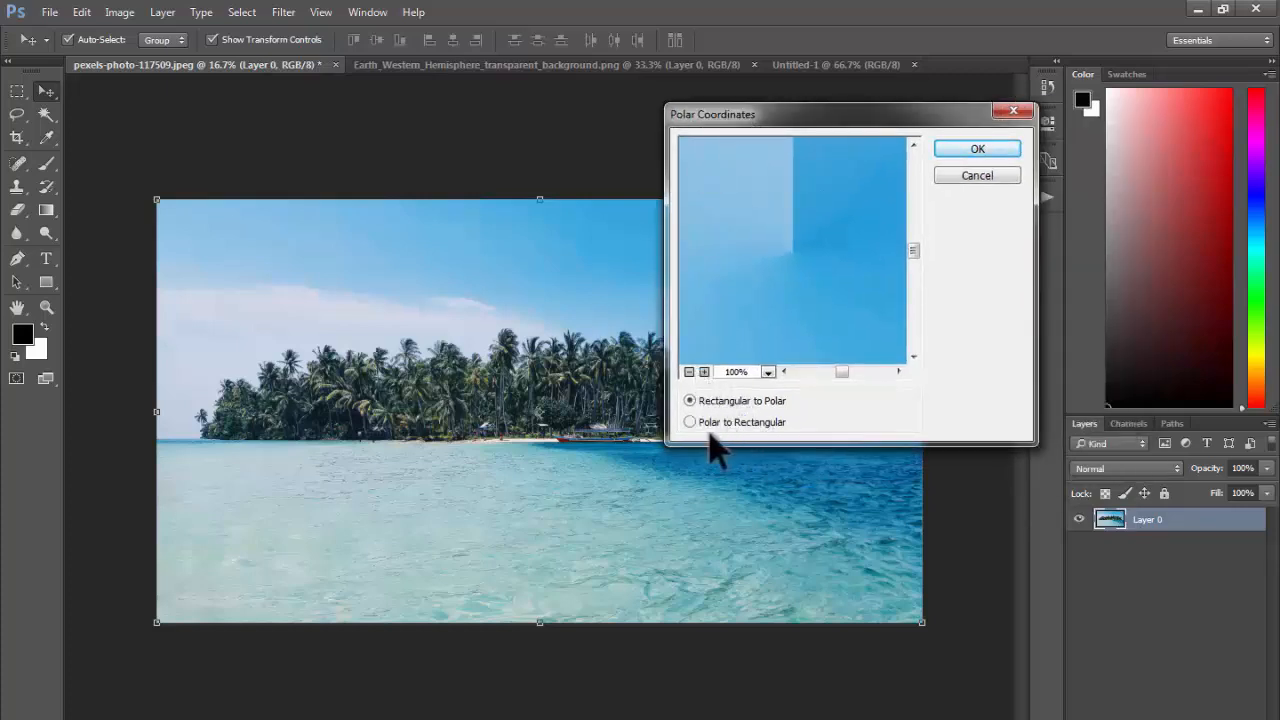
pyautogui.click(689, 371)
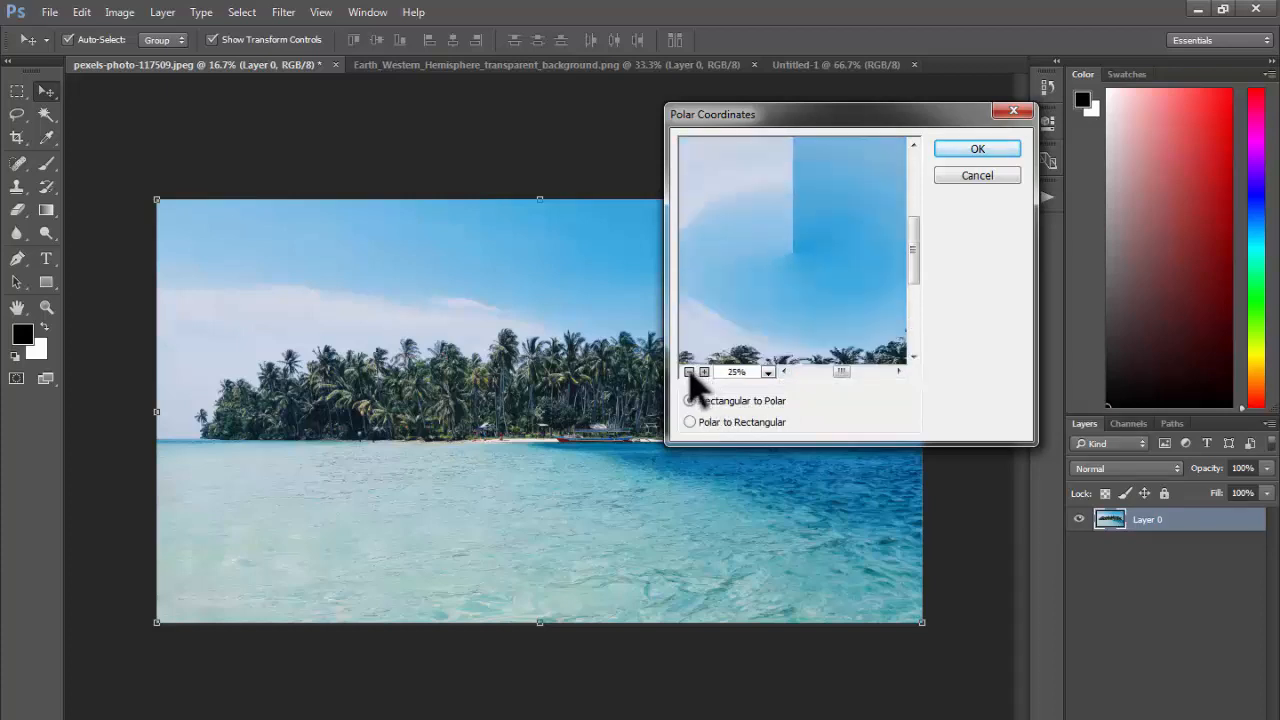
pyautogui.click(689, 371)
pyautogui.click(689, 371)
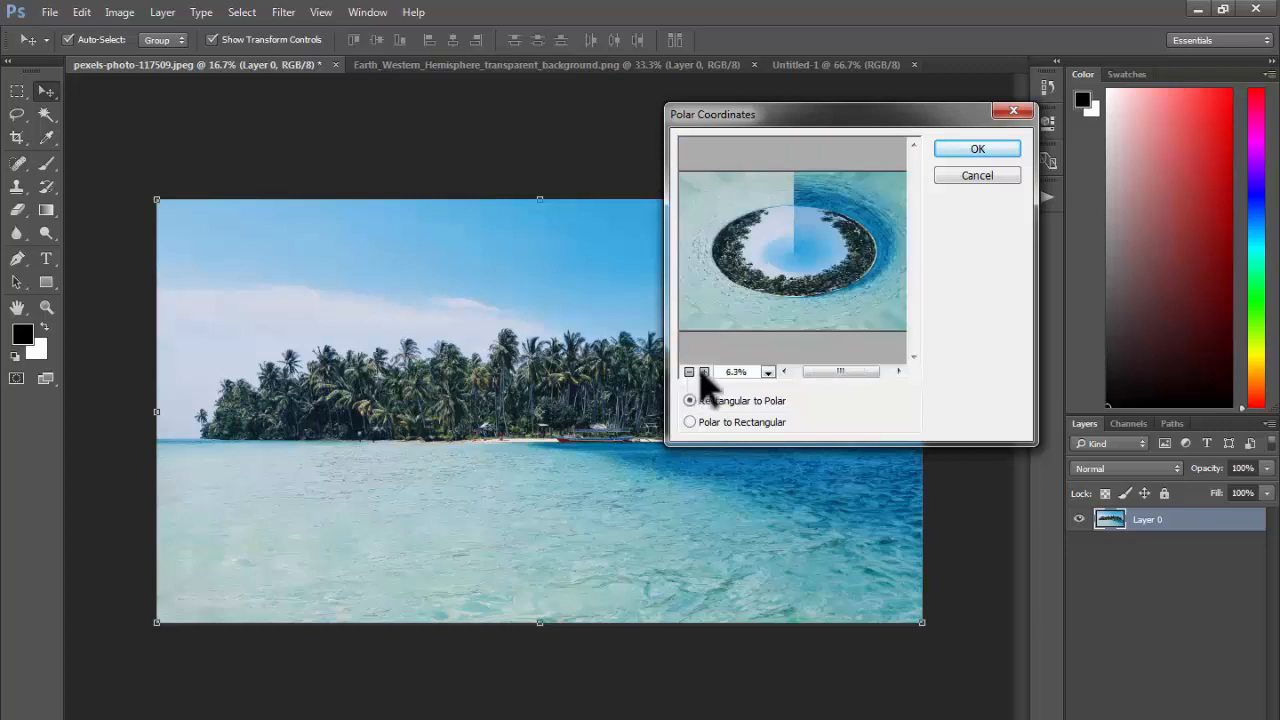
pyautogui.click(704, 371)
pyautogui.click(689, 371)
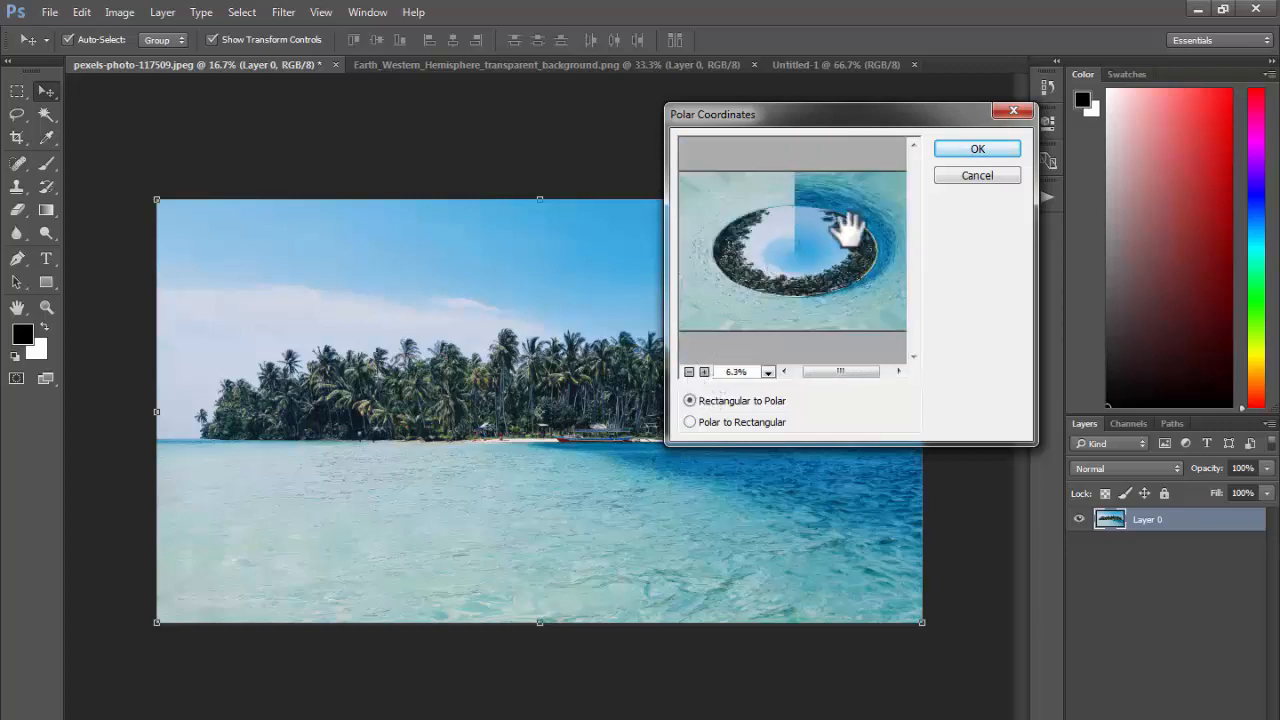
pyautogui.click(984, 150)
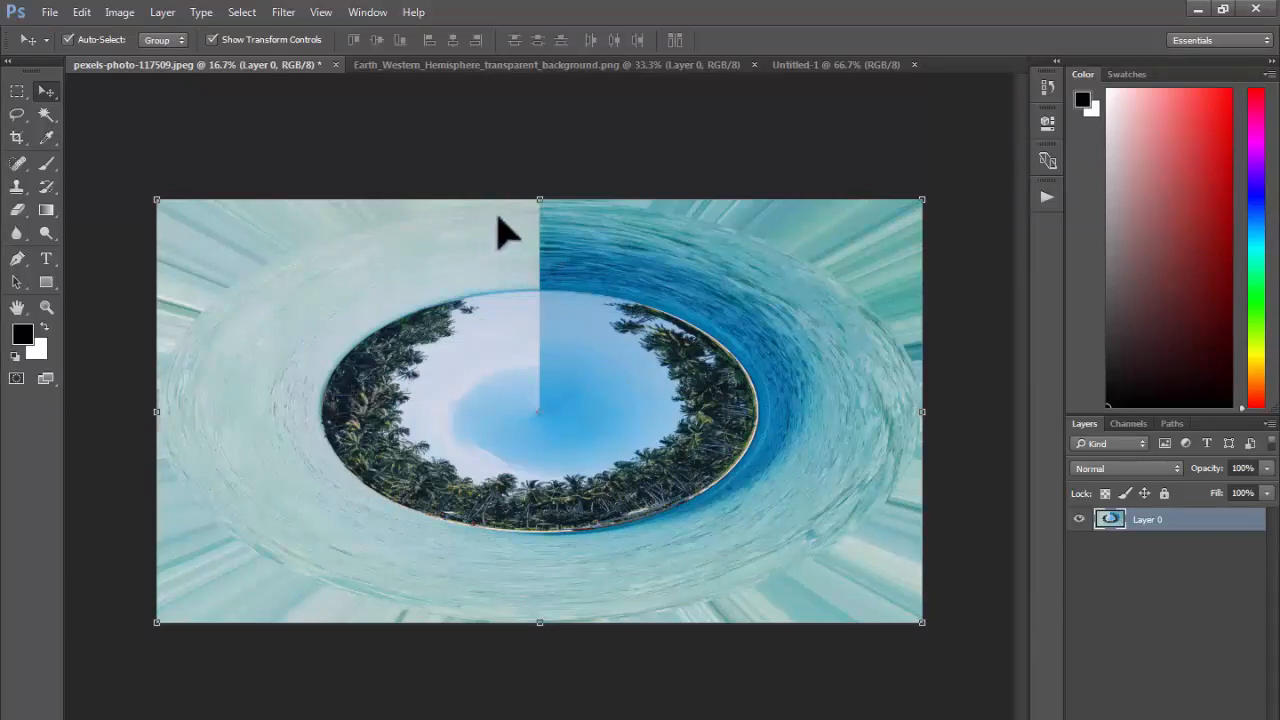
pyautogui.moveTo(914, 413); pyautogui.dragTo(752, 417)
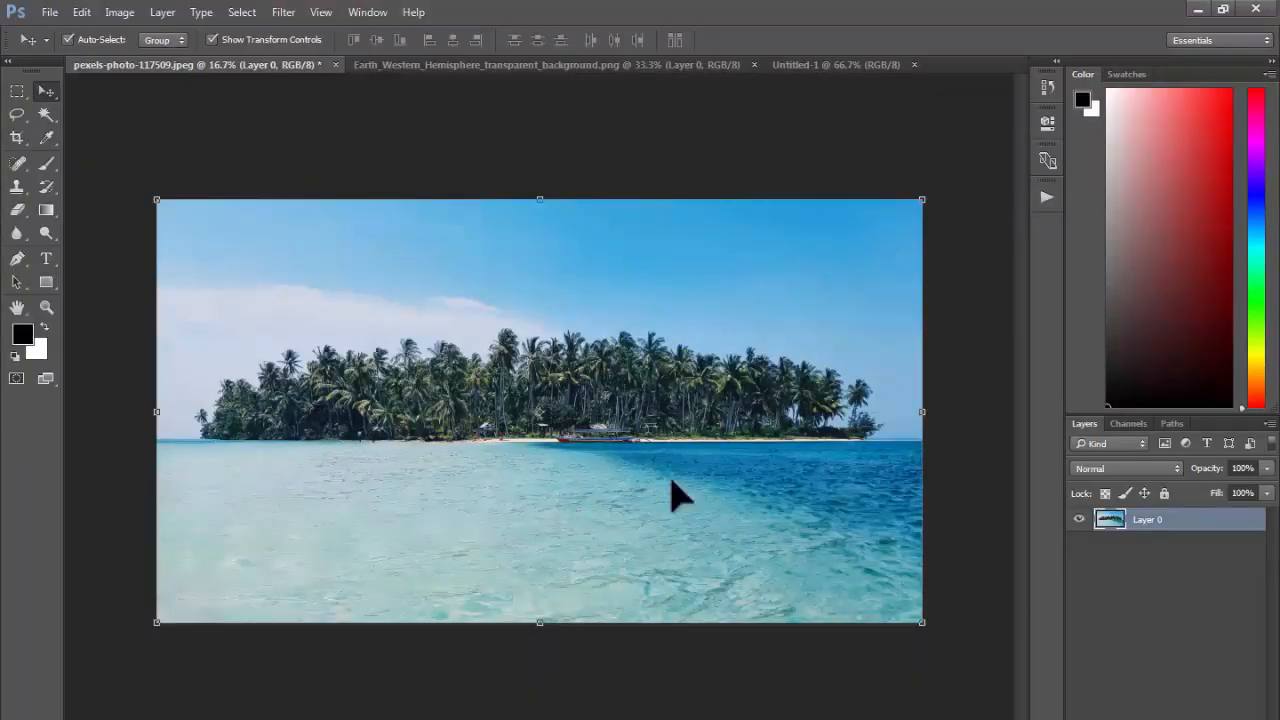
# Open the image size settings for the island photo
pyautogui.click(129, 12)
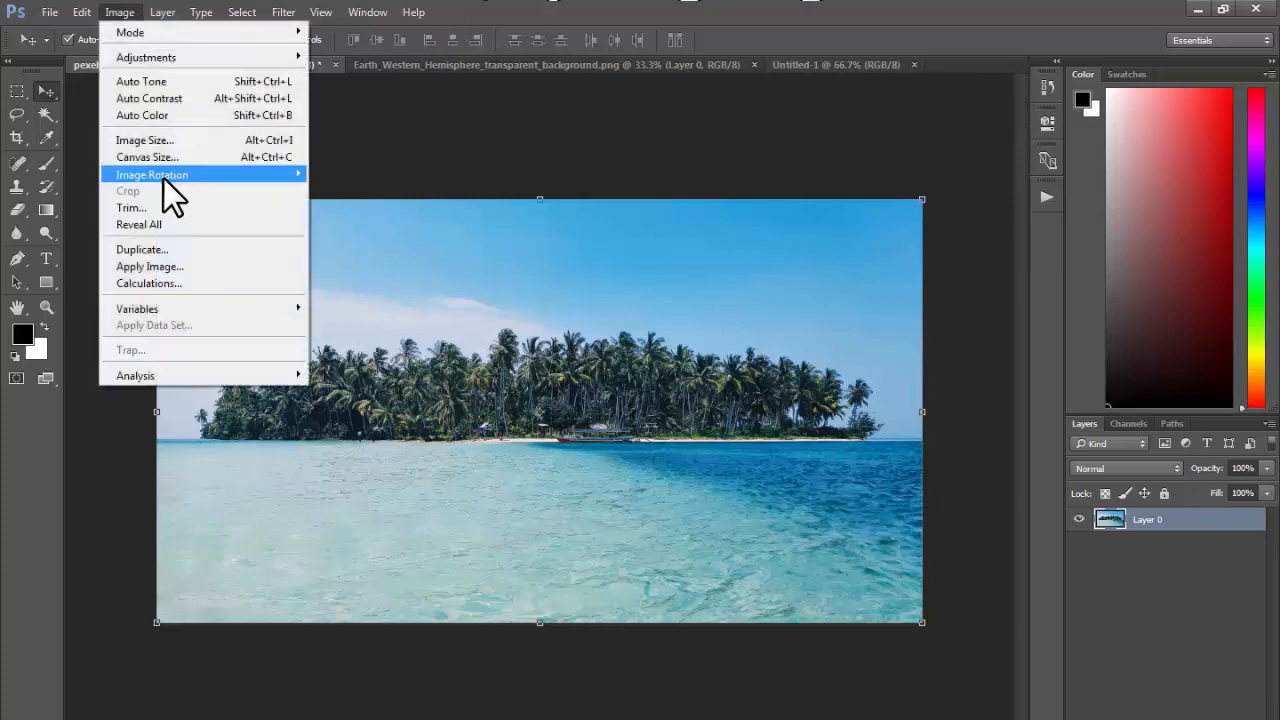
pyautogui.click(177, 140)
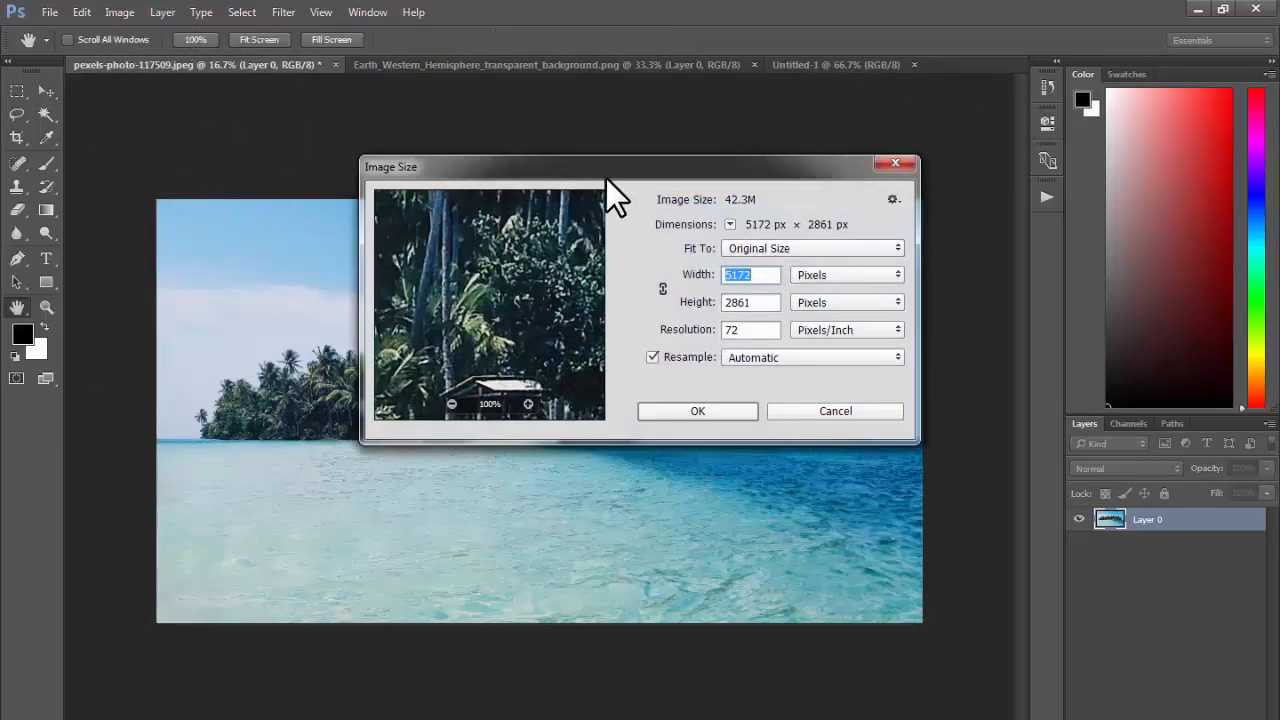
pyautogui.moveTo(606, 178); pyautogui.dragTo(813, 93)
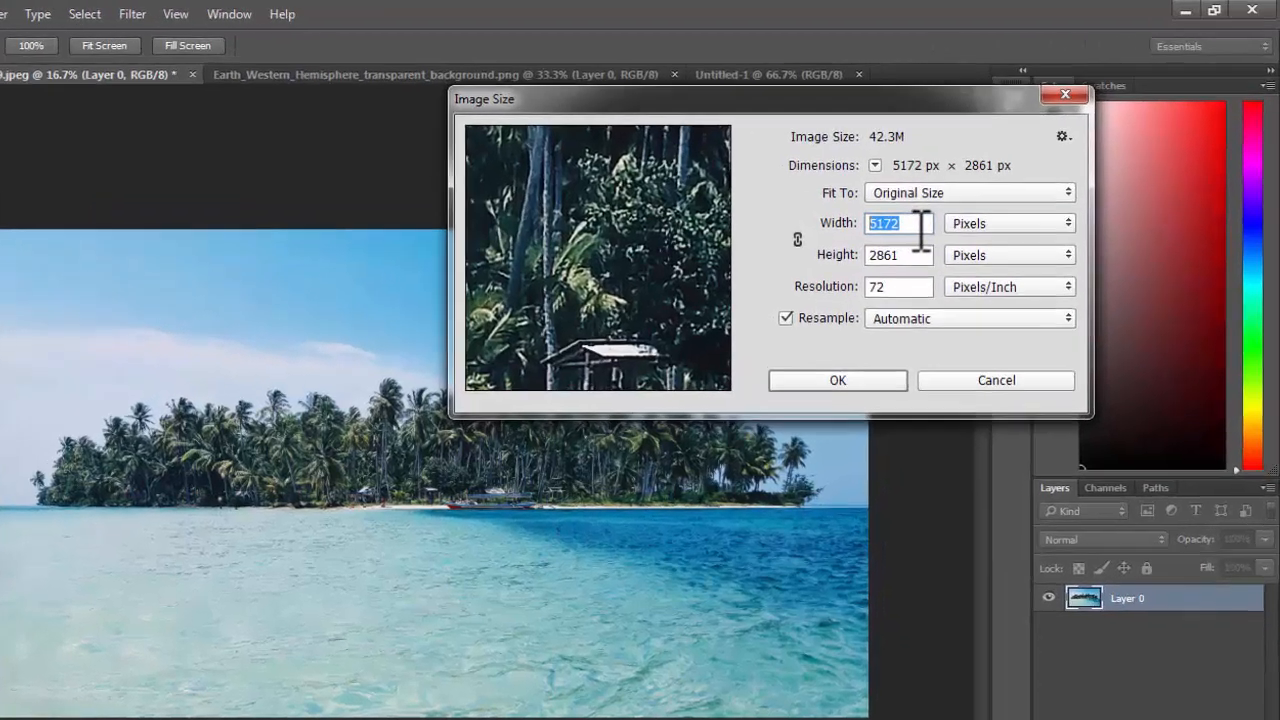
# Try changing the width to 5173 pixels with width and height linked, restore 5172, and unlink the two dimensions
pyautogui.click(963, 195)
pyautogui.click(773, 313)
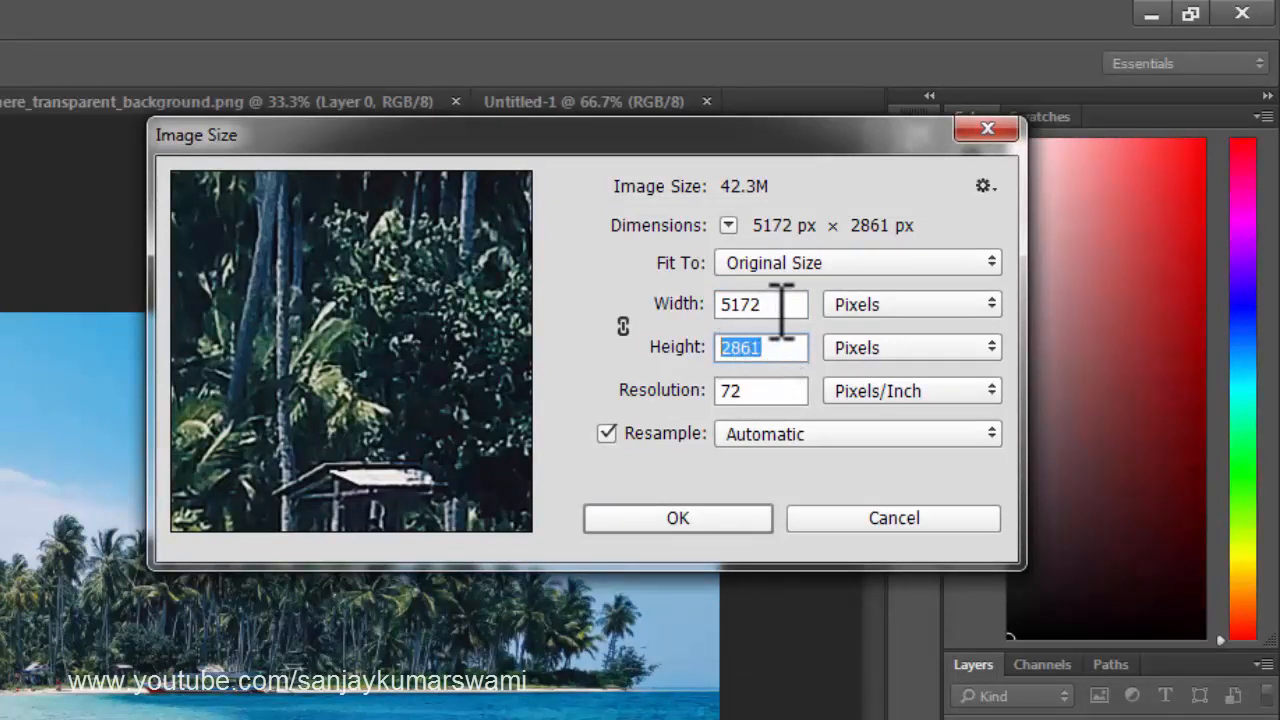
pyautogui.moveTo(778, 297); pyautogui.dragTo(706, 316)
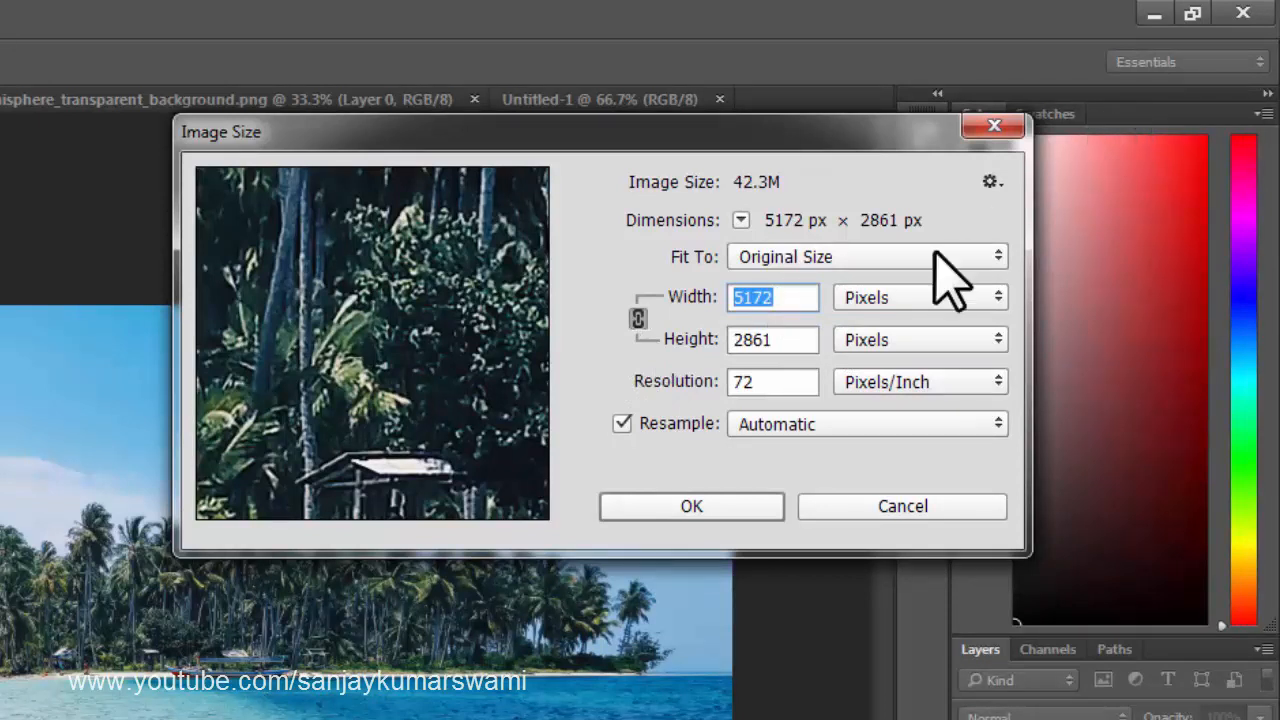
pyautogui.moveTo(380, 312)
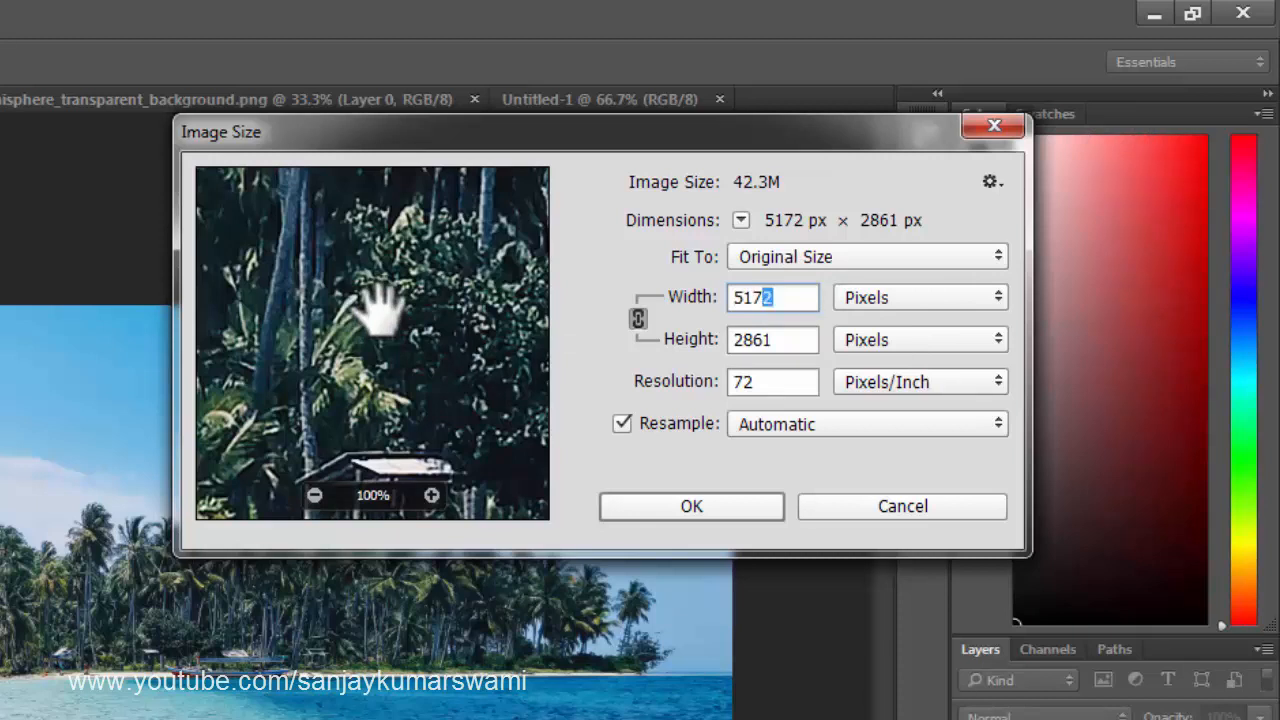
pyautogui.write('3')
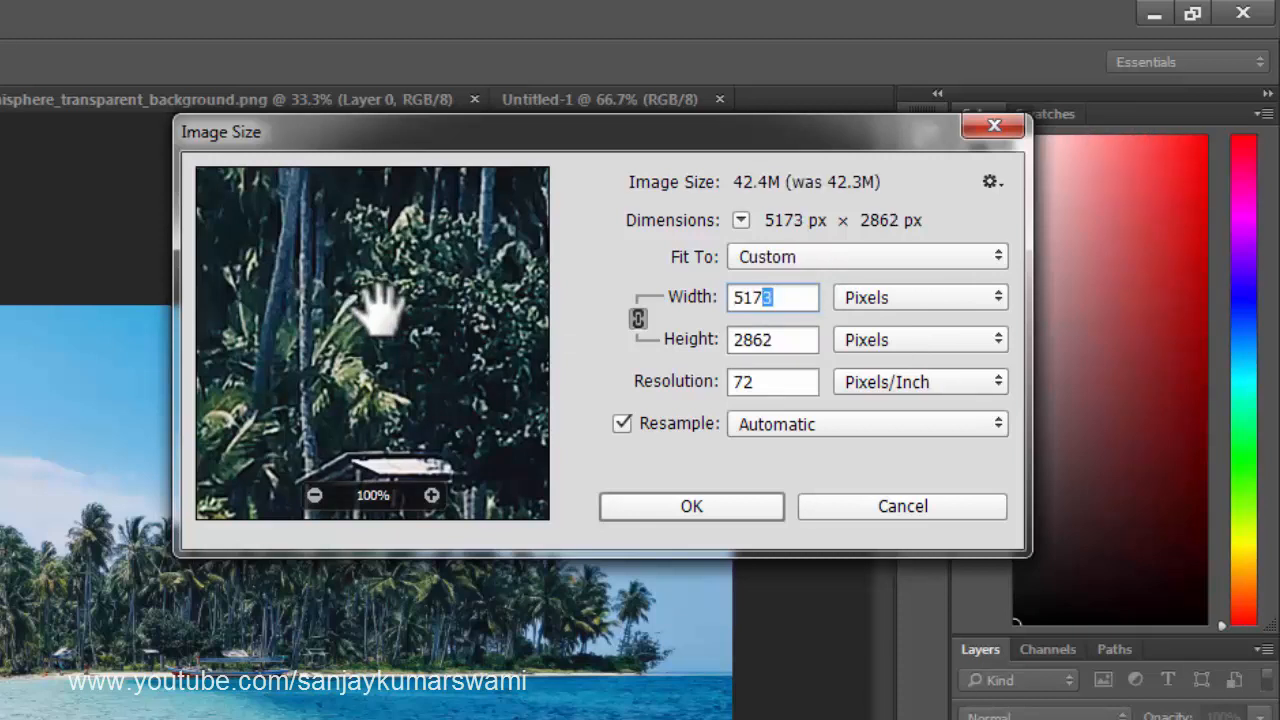
pyautogui.write('2')
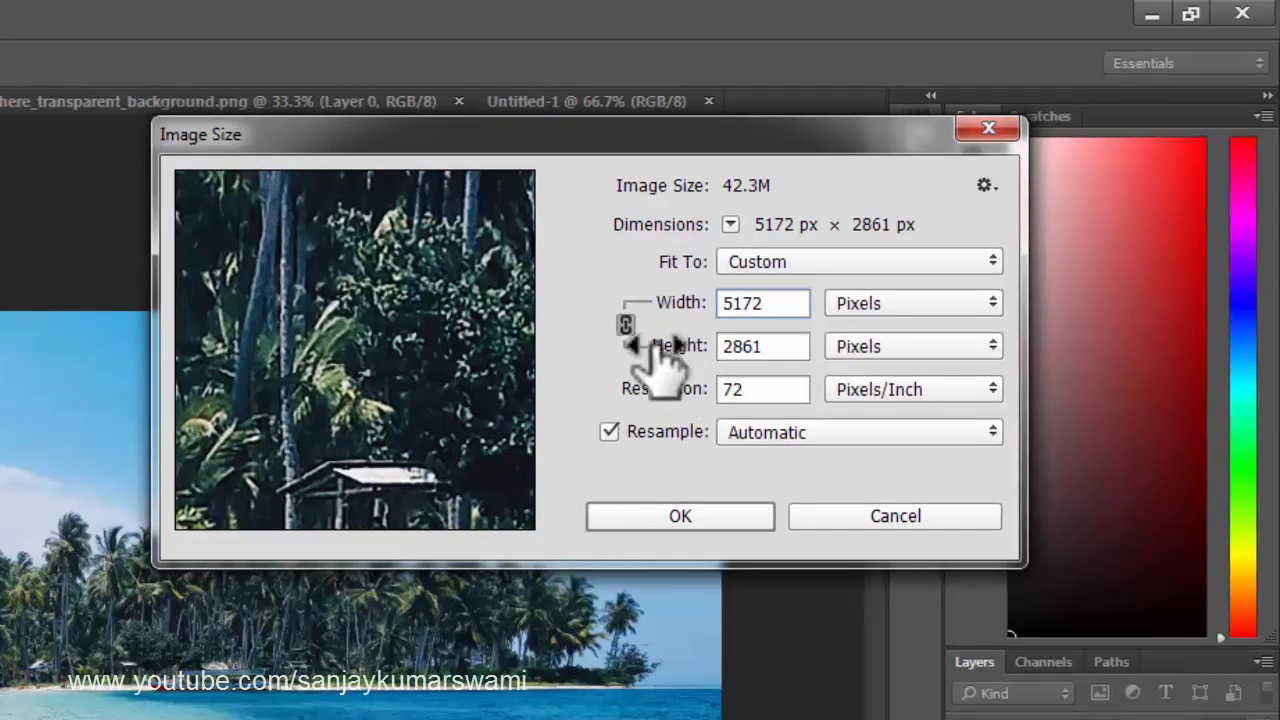
pyautogui.click(624, 322)
# Set the image width to 2861 pixels to match the height and apply the square size
pyautogui.click(775, 350)
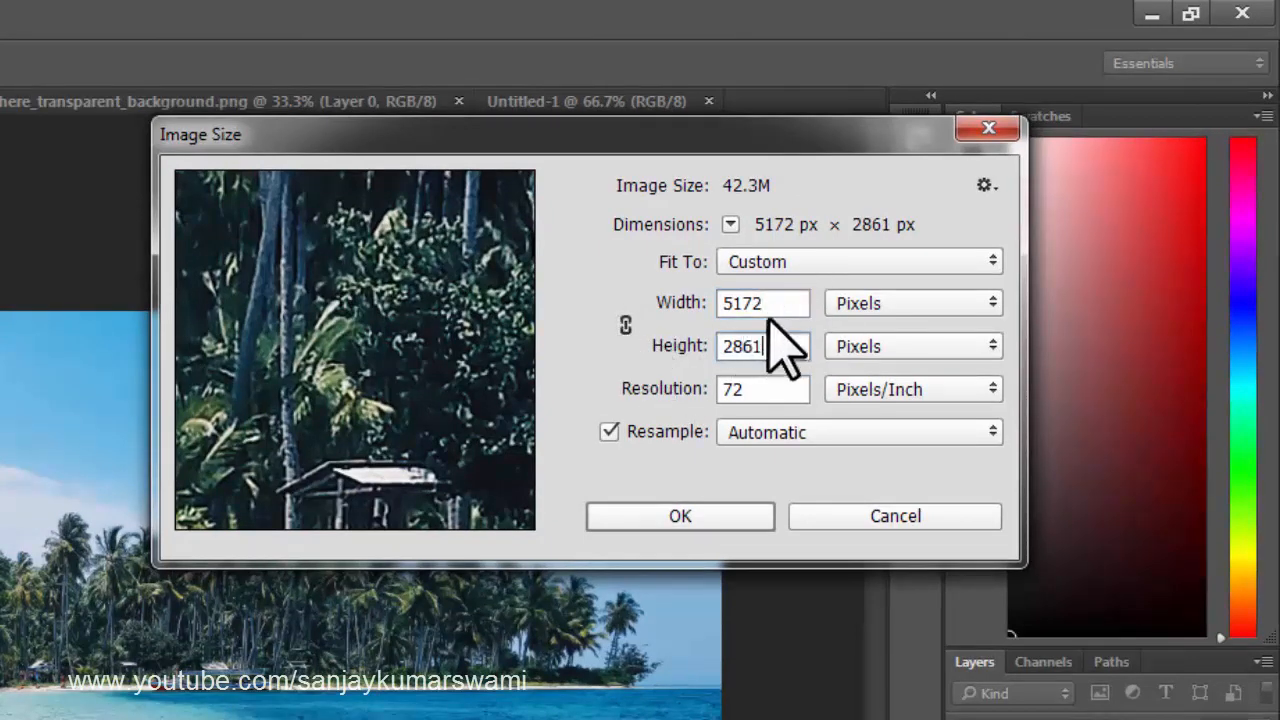
pyautogui.moveTo(782, 305); pyautogui.dragTo(662, 308)
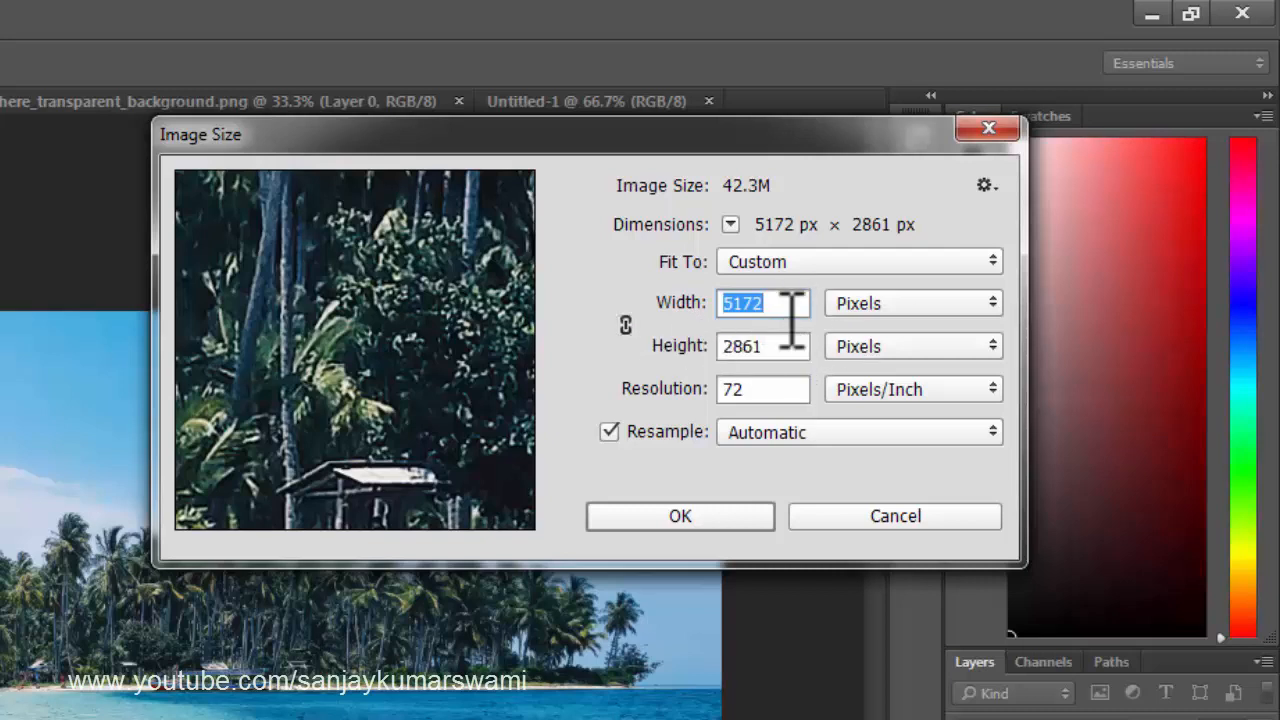
pyautogui.press('Tab')
pyautogui.click(780, 305)
pyautogui.moveTo(780, 305); pyautogui.dragTo(583, 343)
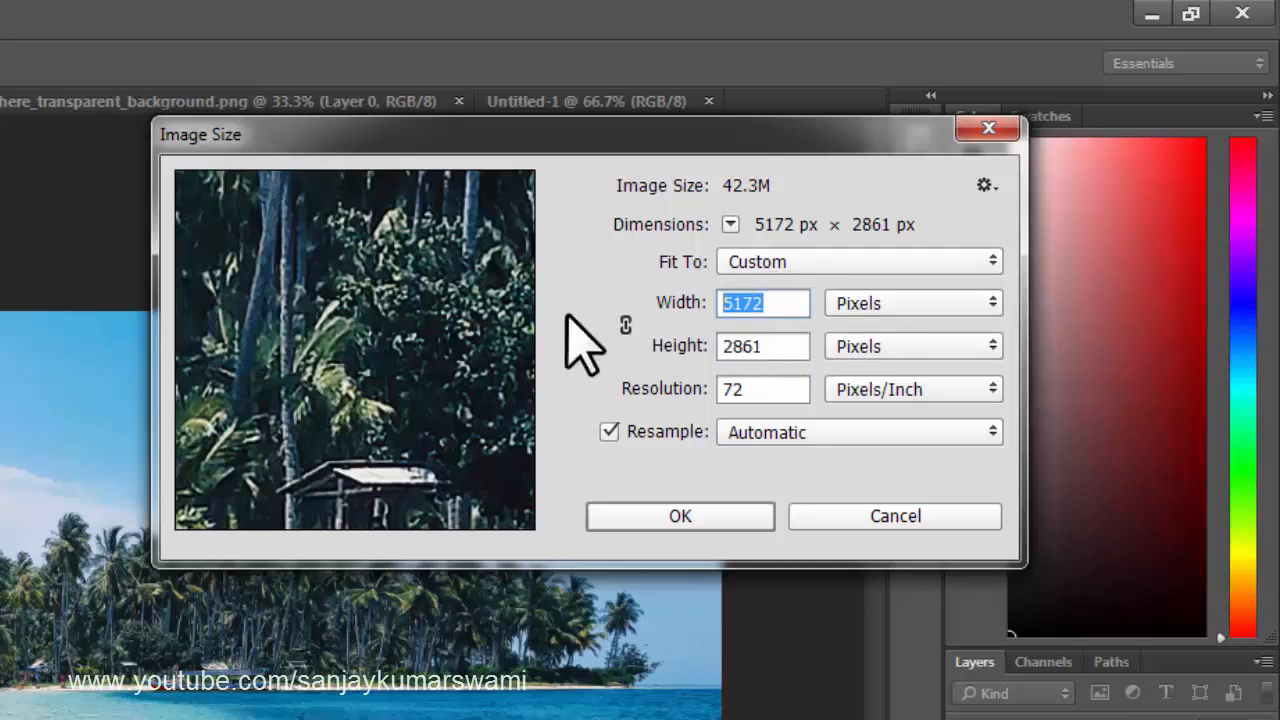
pyautogui.write('2861')
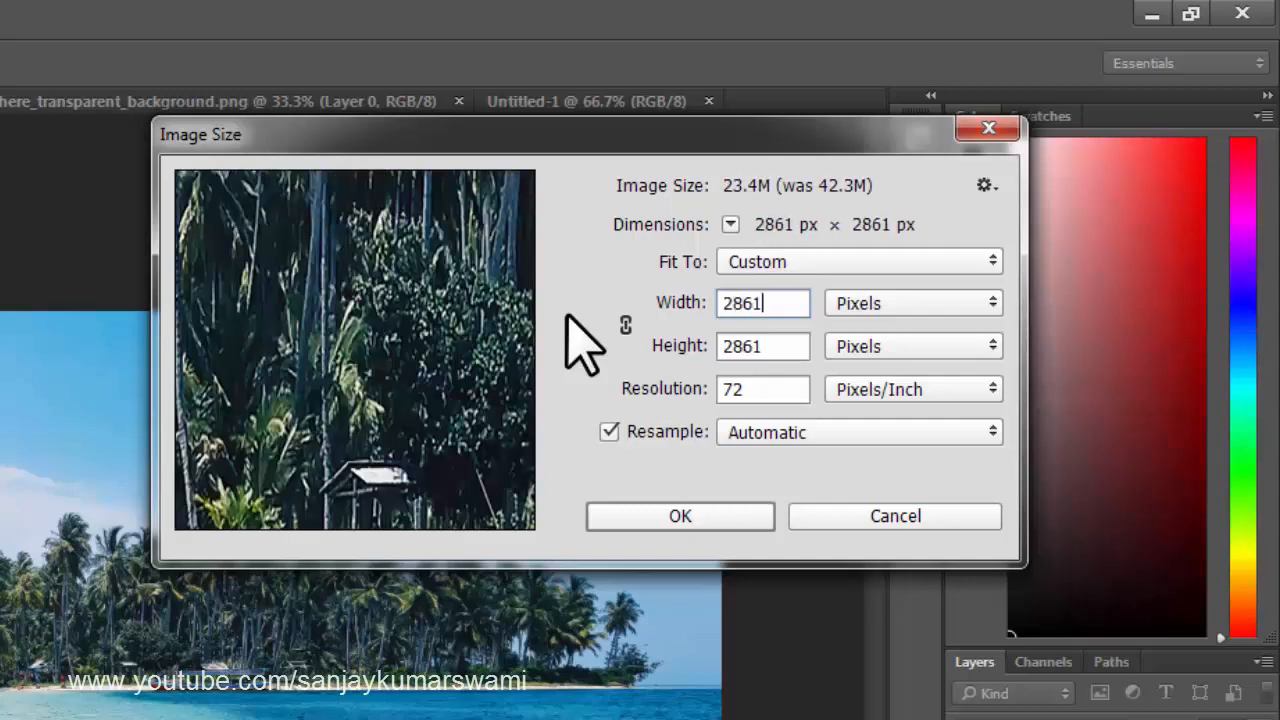
pyautogui.click(791, 343)
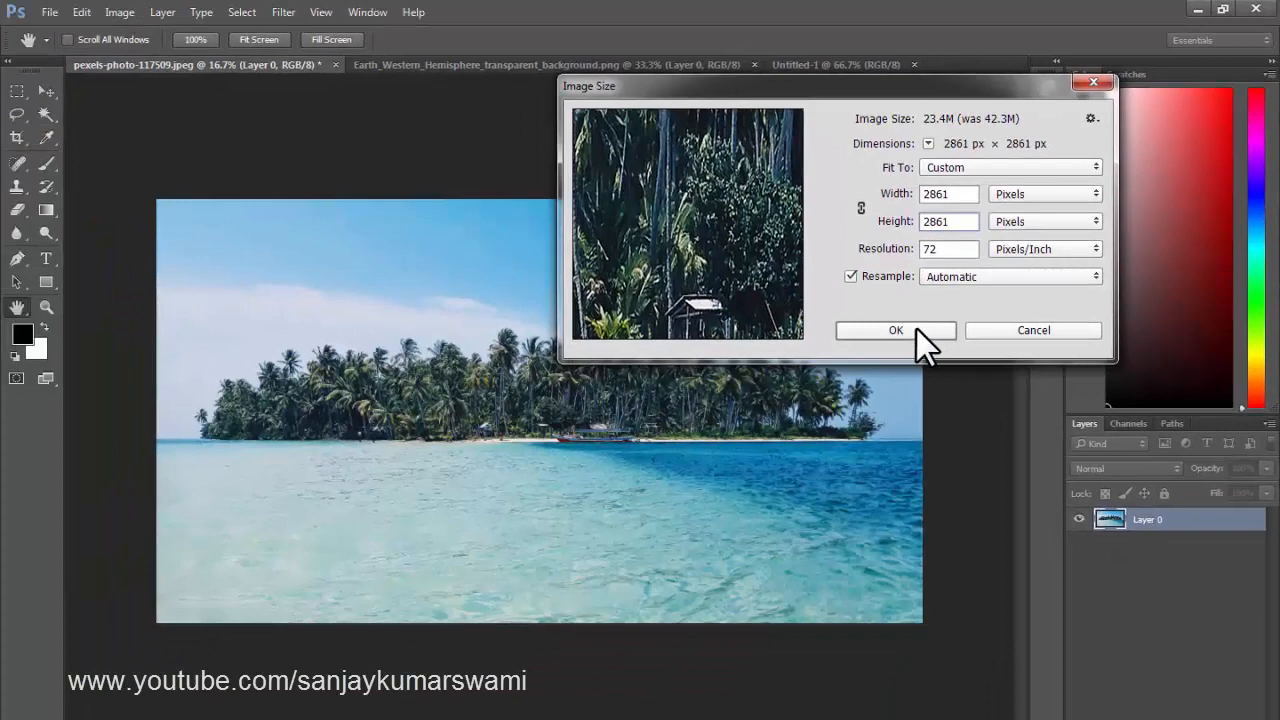
pyautogui.click(713, 516)
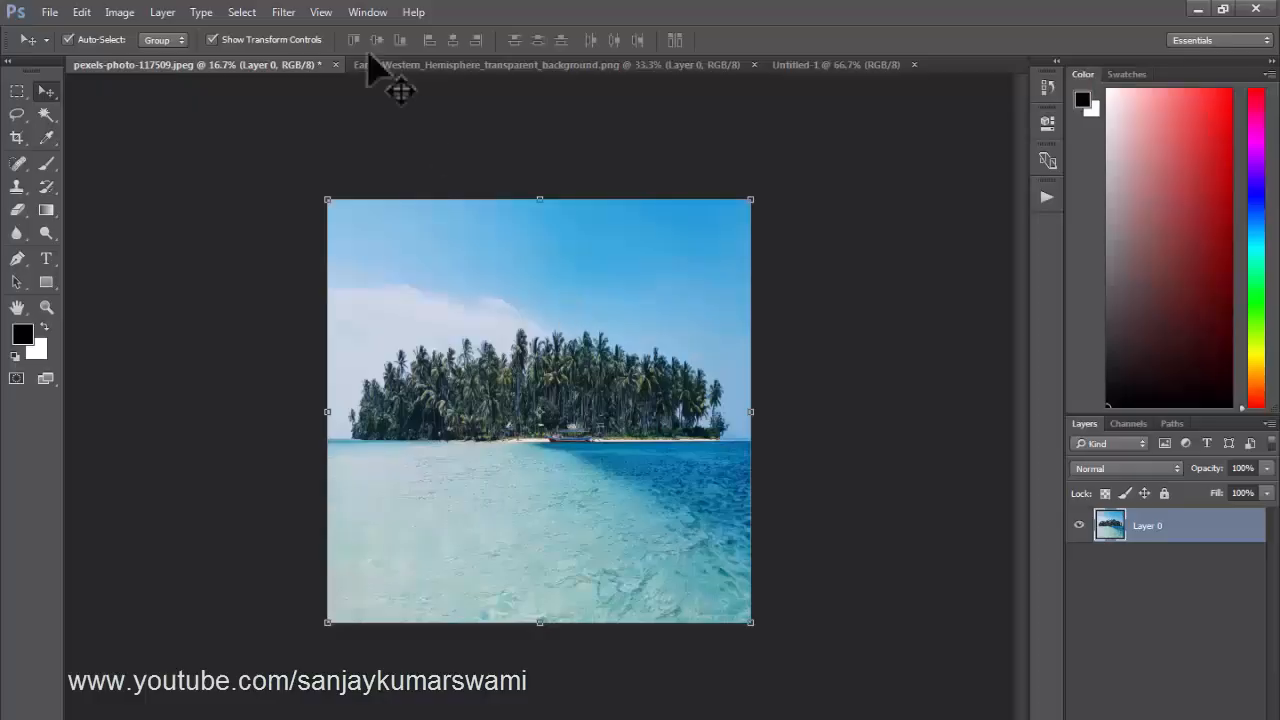
# Apply the Polar Coordinates filter with Rectangular to Polar to the square island photo, previewing it at 12.5%
pyautogui.click(284, 12)
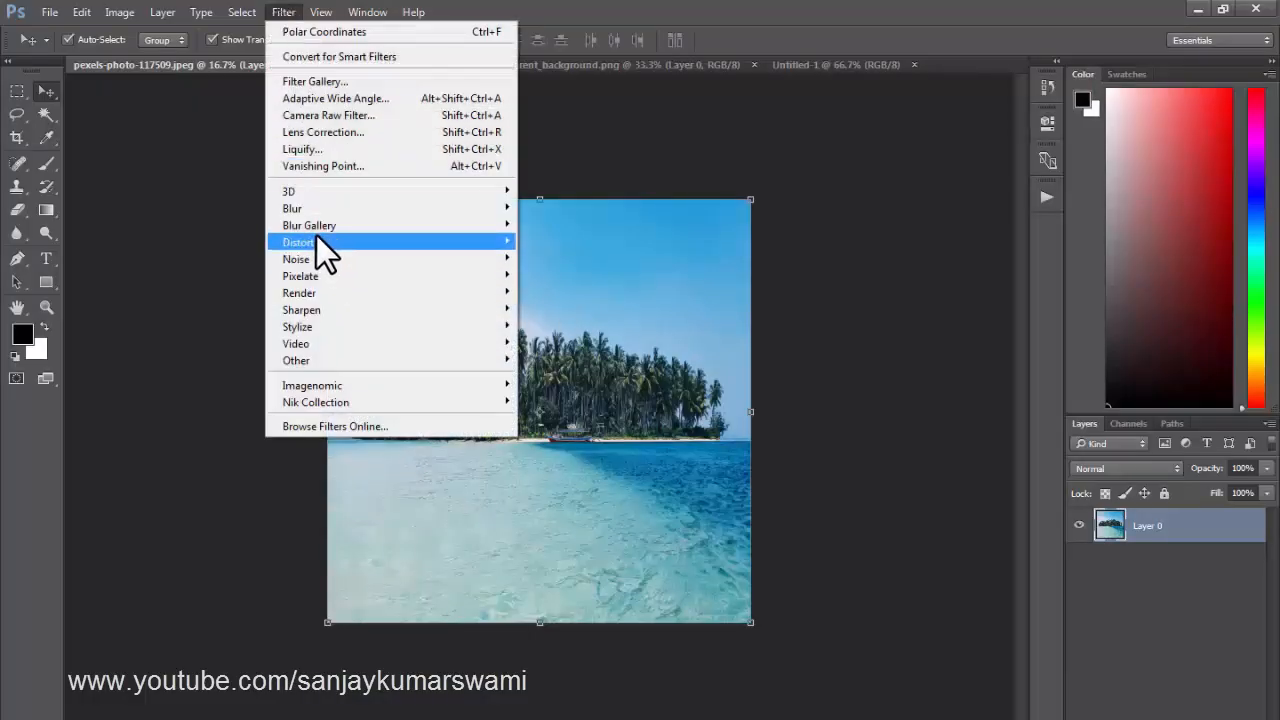
pyautogui.moveTo(315, 236)
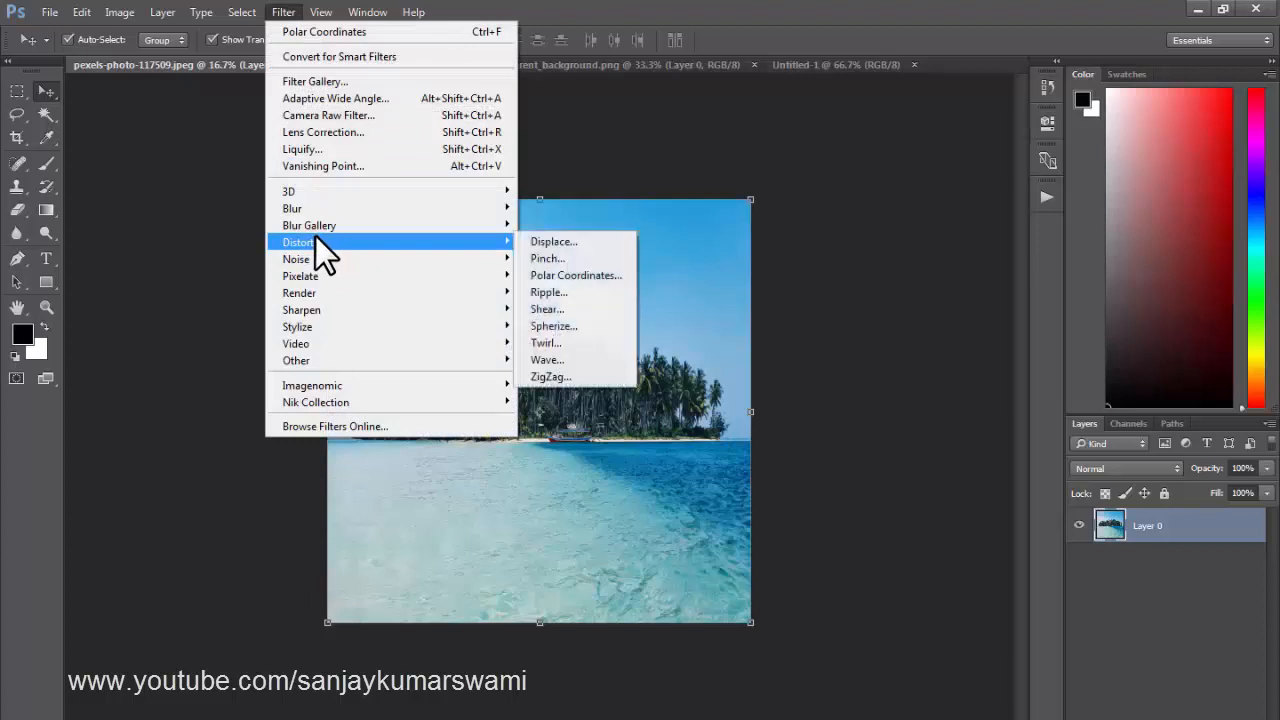
pyautogui.click(590, 279)
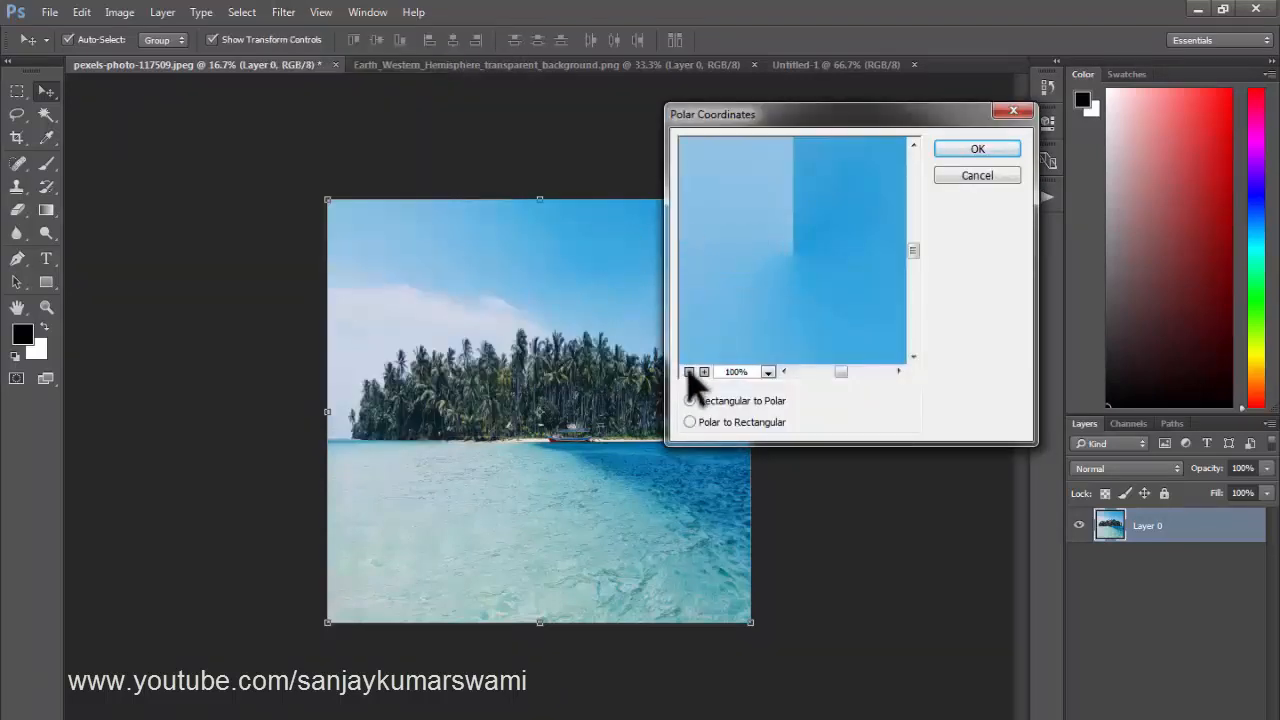
pyautogui.click(689, 371)
pyautogui.click(689, 371)
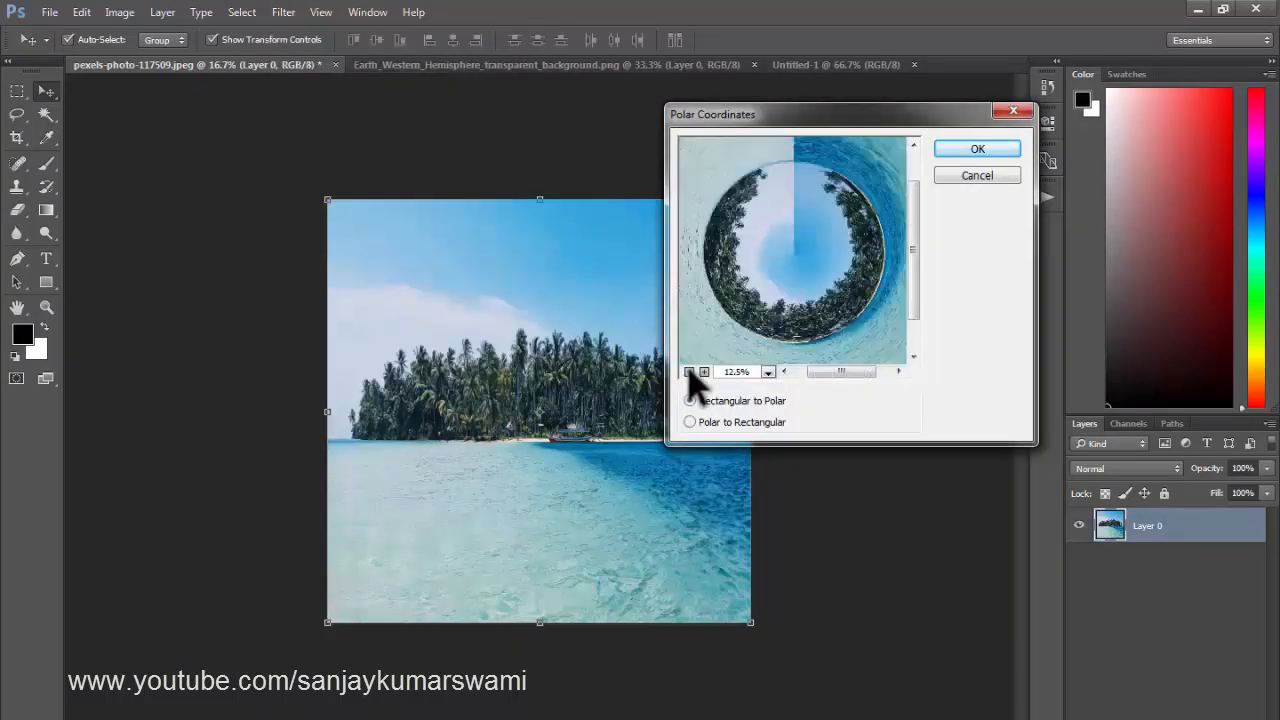
pyautogui.click(964, 155)
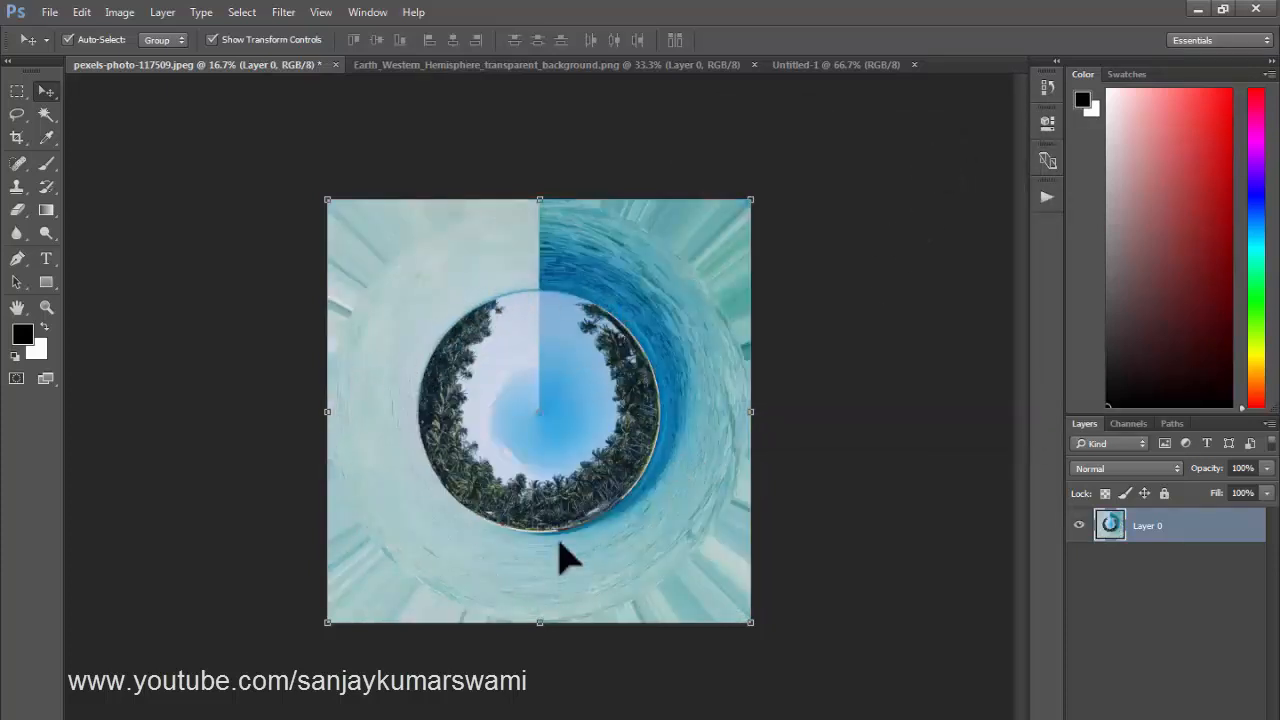
pyautogui.hotkey('ctrl', 'space')
pyautogui.moveTo(525, 392); pyautogui.dragTo(545, 430)
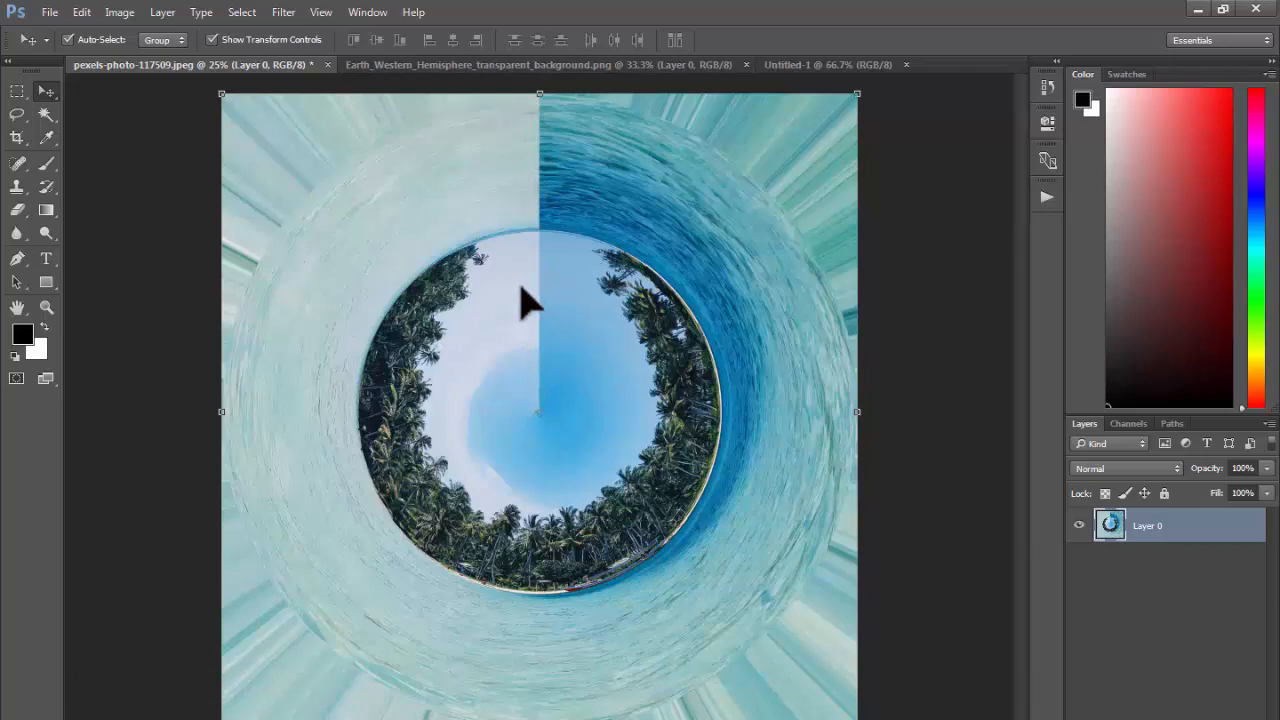
# Undo the Polar Coordinates filter and the square resize of the island photo
pyautogui.hotkey('ctrl', 'alt', 'z')
pyautogui.hotkey('ctrl', 'alt', 'z')
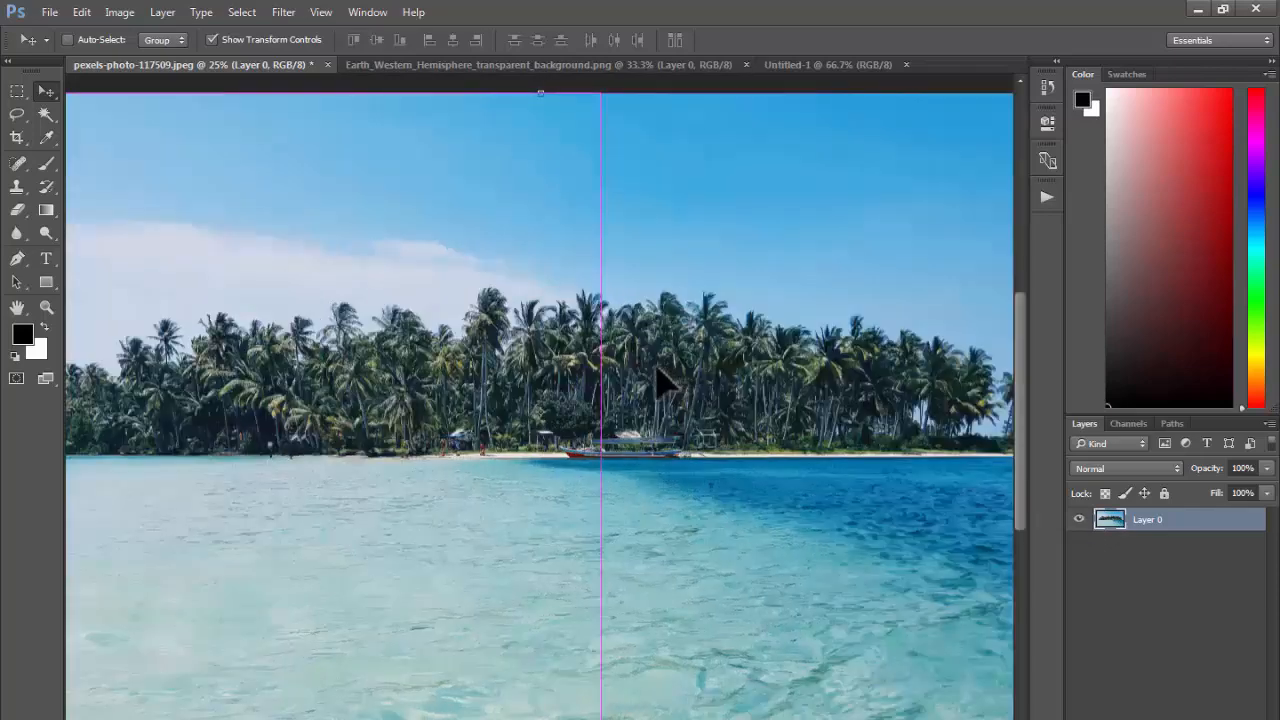
pyautogui.moveTo(604, 374); pyautogui.dragTo(517, 376)
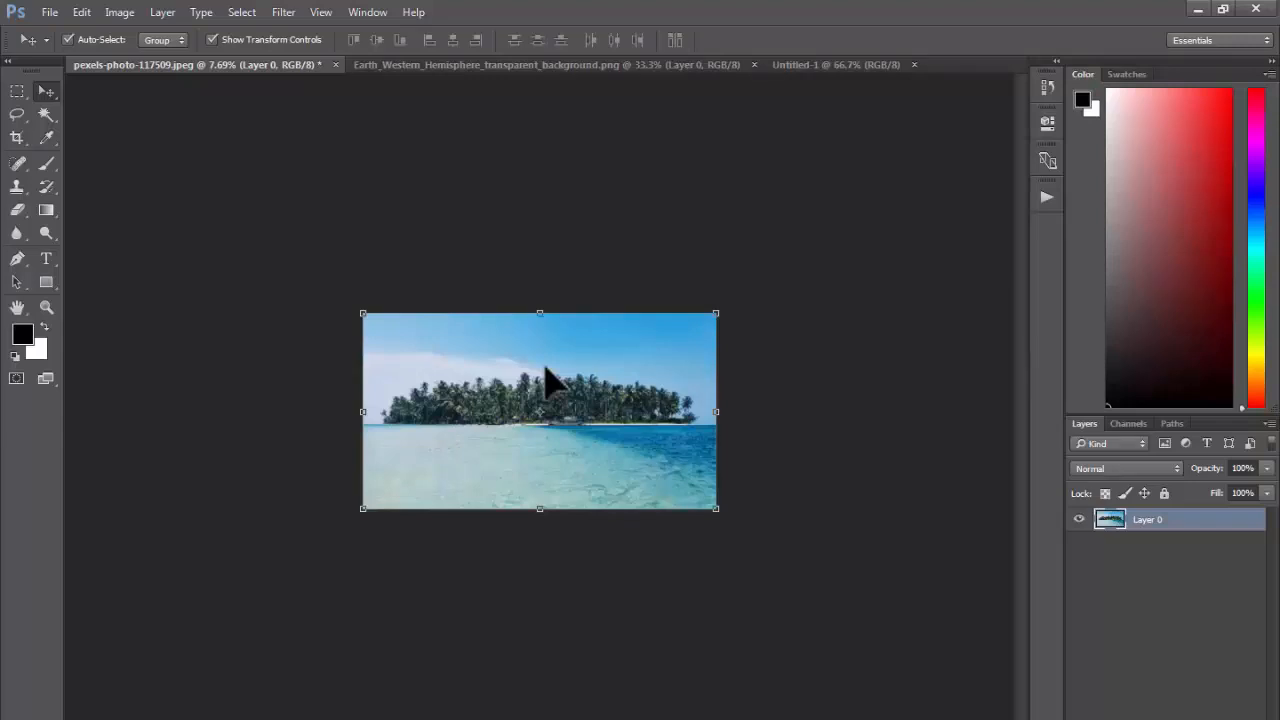
pyautogui.keyDown('ctrl'); pyautogui.click(615, 460); pyautogui.keyUp('ctrl')
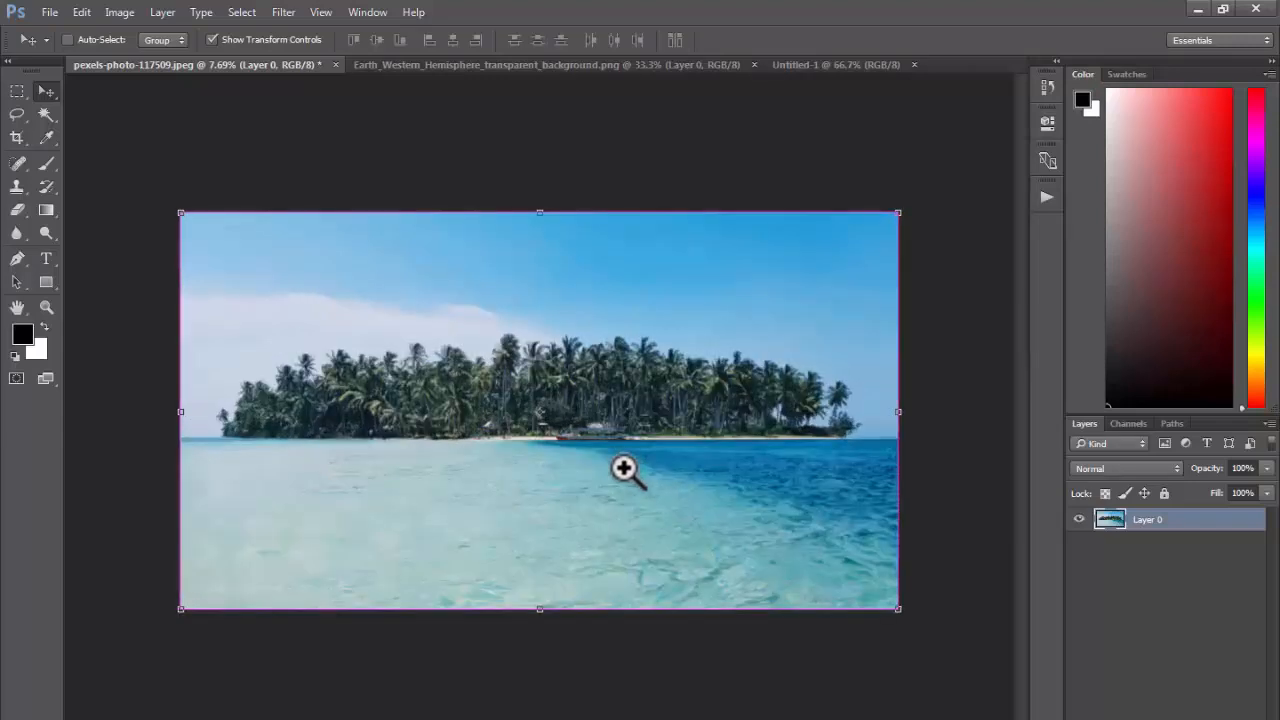
pyautogui.moveTo(583, 400); pyautogui.dragTo(402, 387)
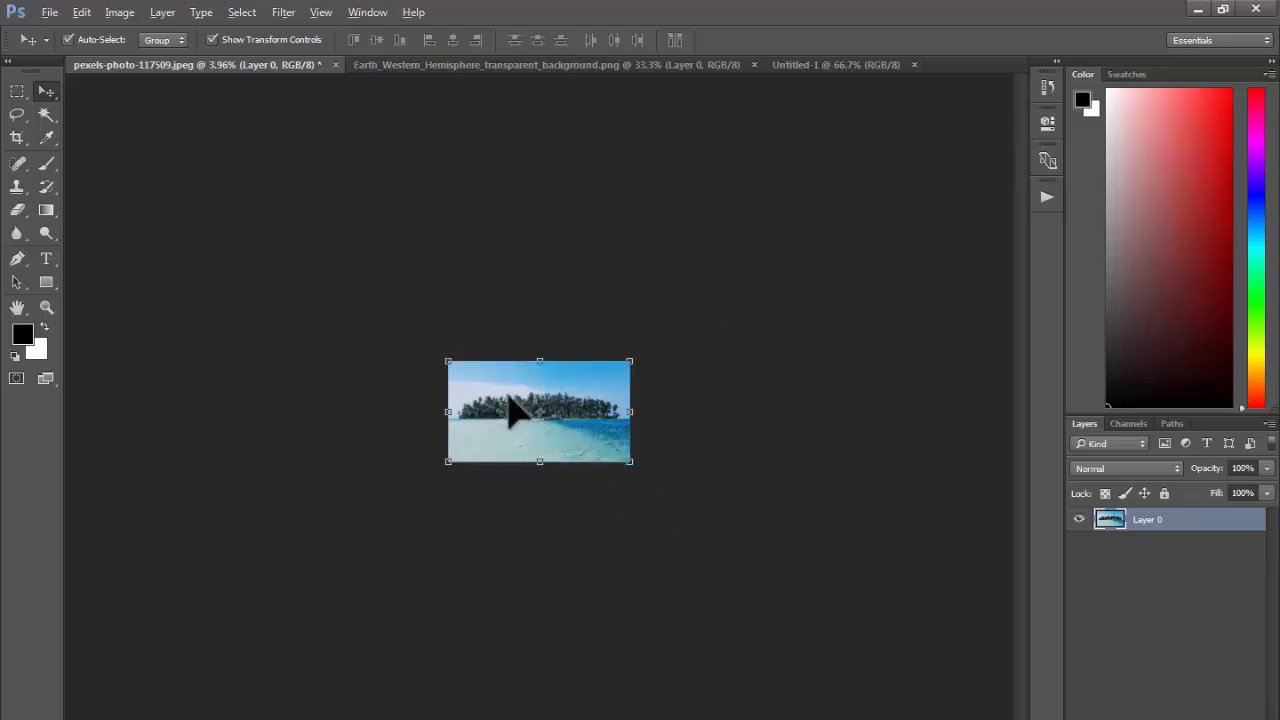
# Duplicate the island layer flush against the photo's right edge and expand the canvas with Reveal All
pyautogui.press('alt')
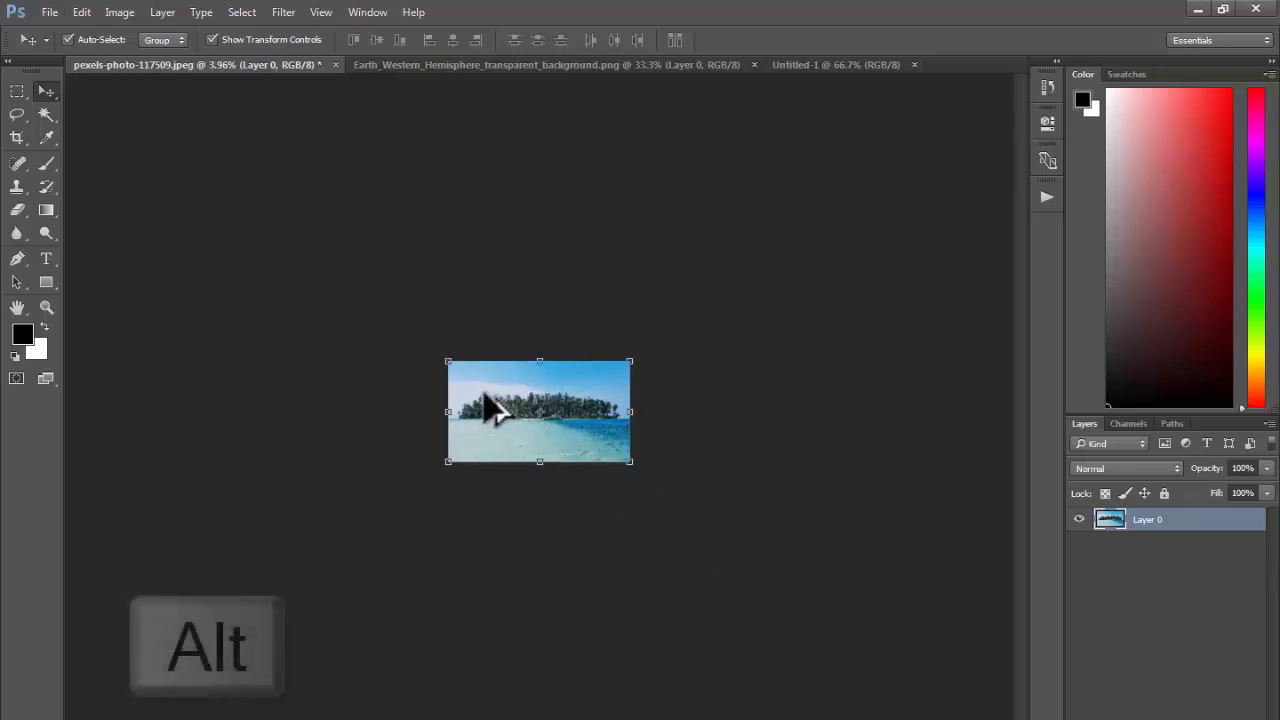
pyautogui.moveTo(490, 394); pyautogui.dragTo(673, 396)
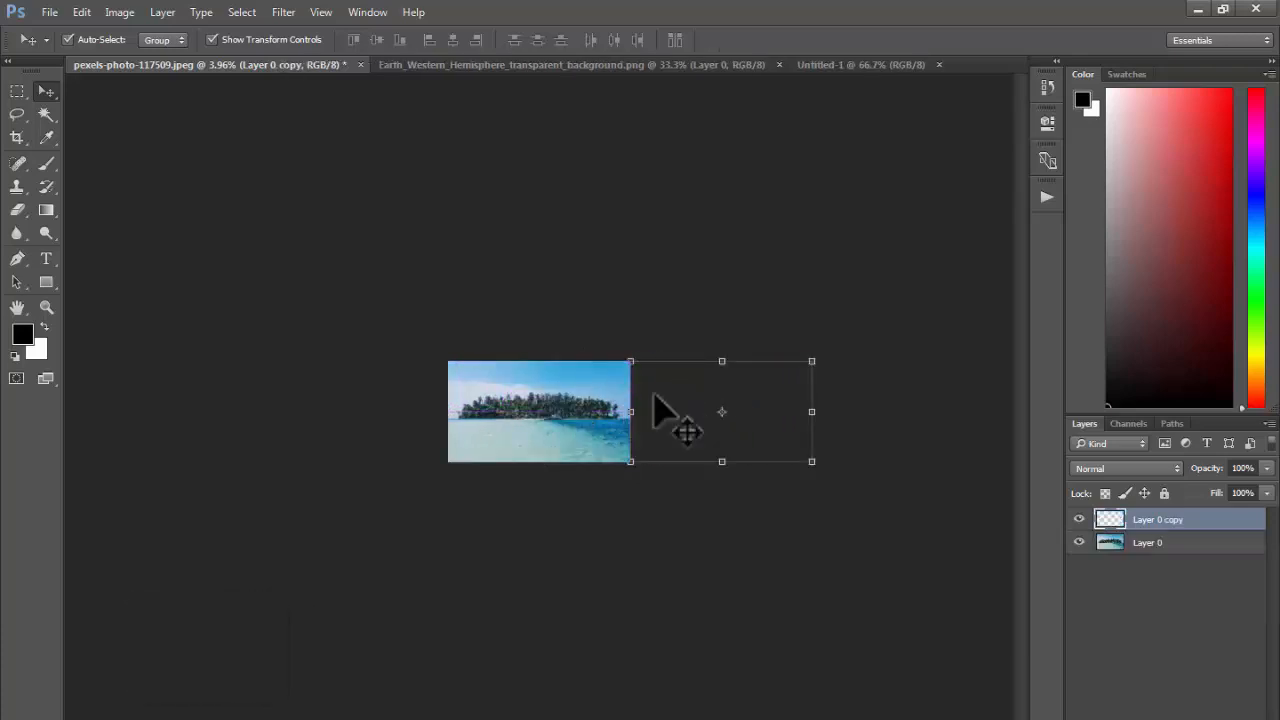
pyautogui.click(138, 9)
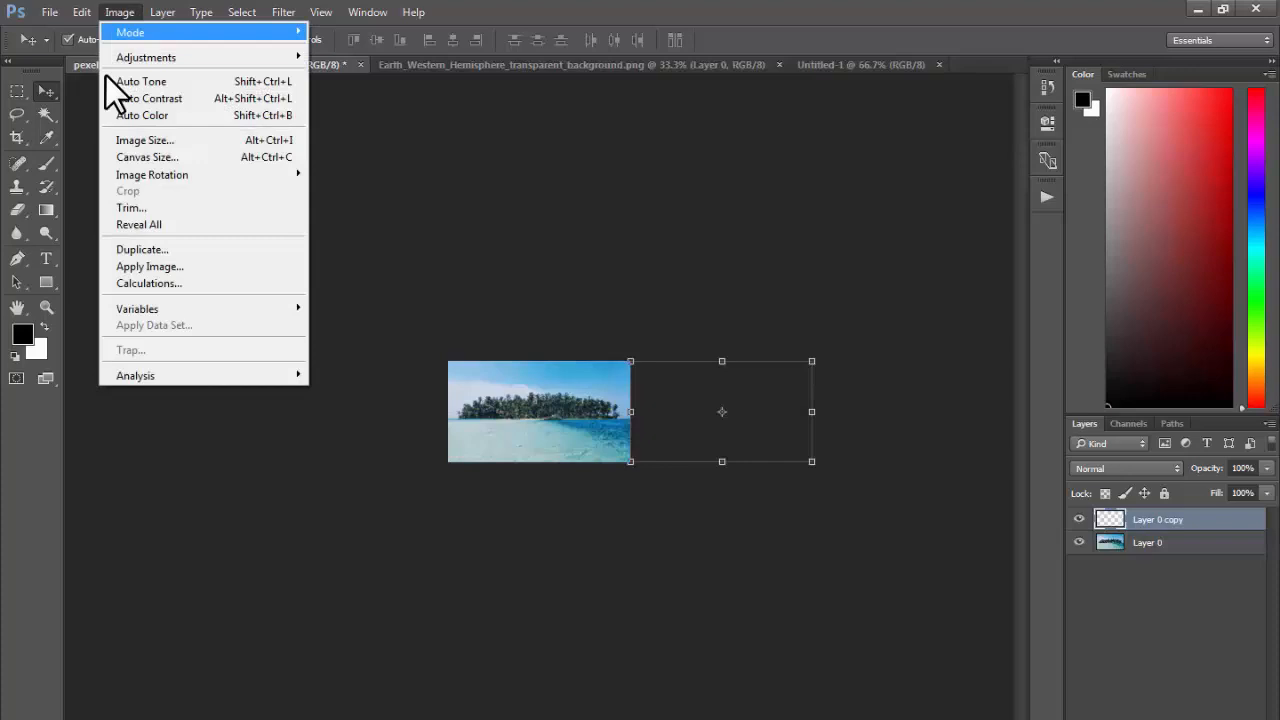
pyautogui.click(168, 223)
pyautogui.moveTo(611, 412); pyautogui.dragTo(652, 434)
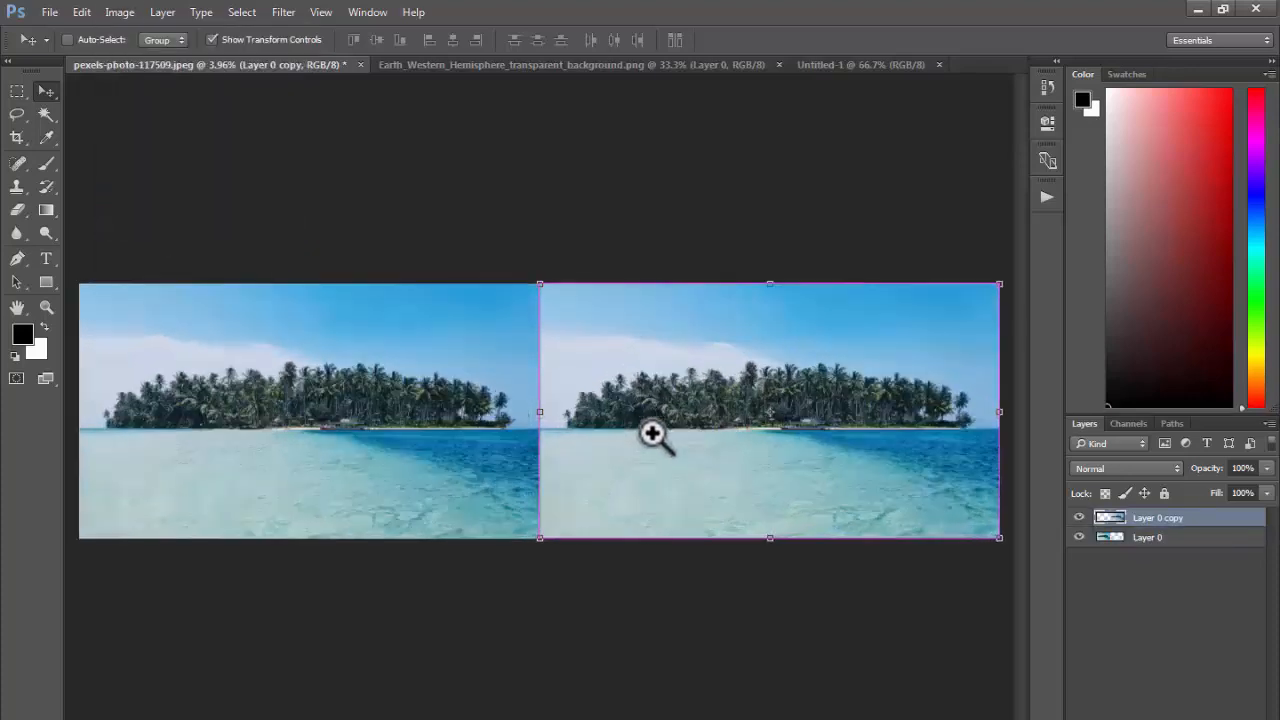
pyautogui.moveTo(586, 373); pyautogui.dragTo(560, 372)
# Flip the duplicated island layer horizontally and inspect the join between the two mirrored photos
pyautogui.hotkey('ctrl', 't')
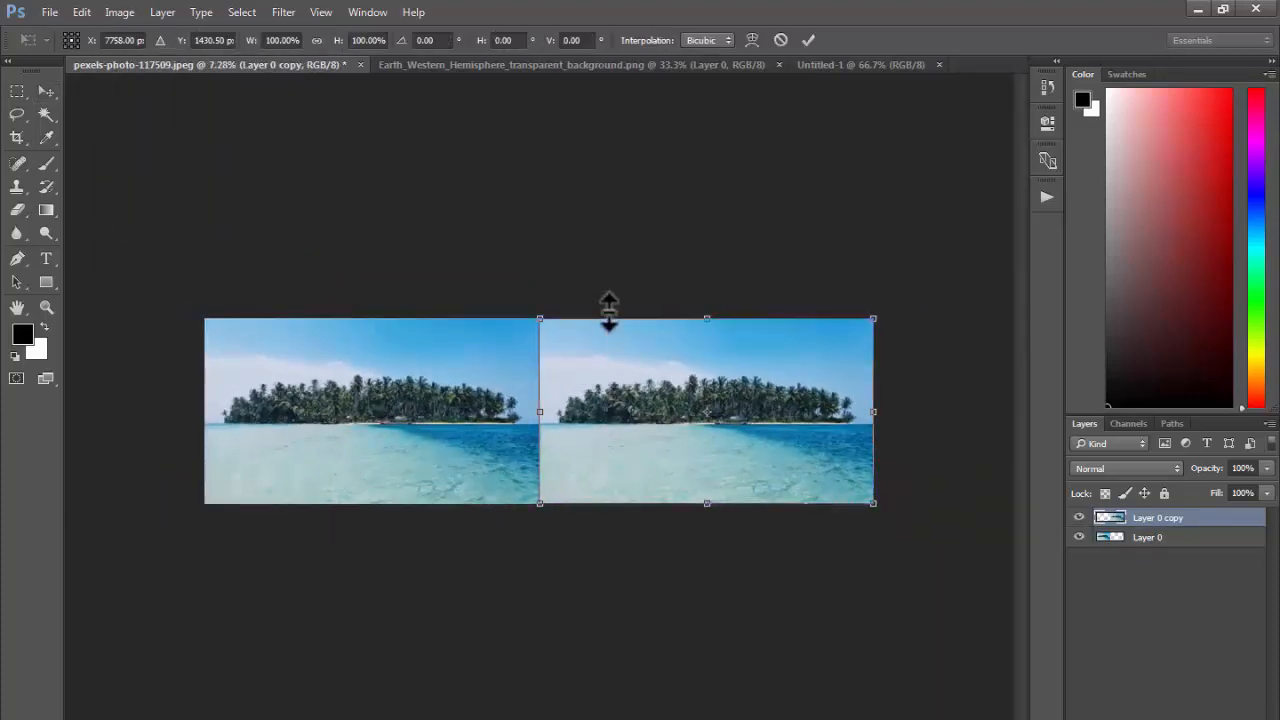
pyautogui.rightClick(658, 381)
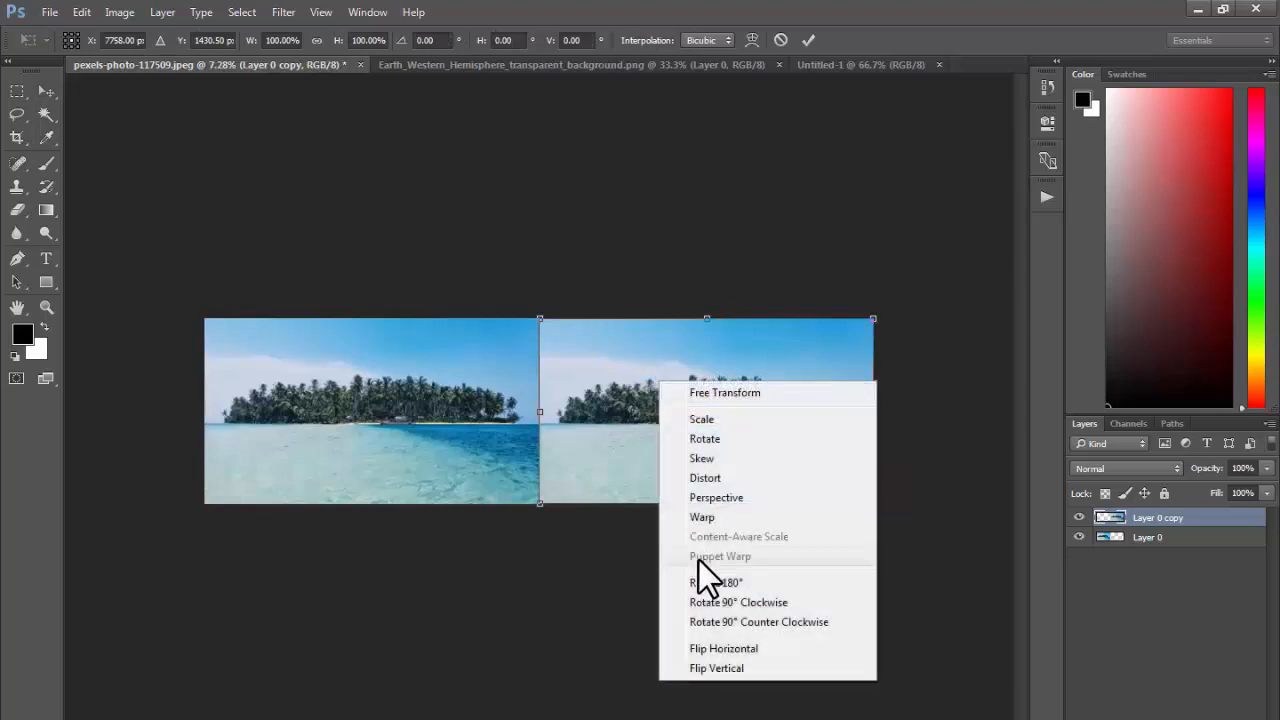
pyautogui.click(724, 646)
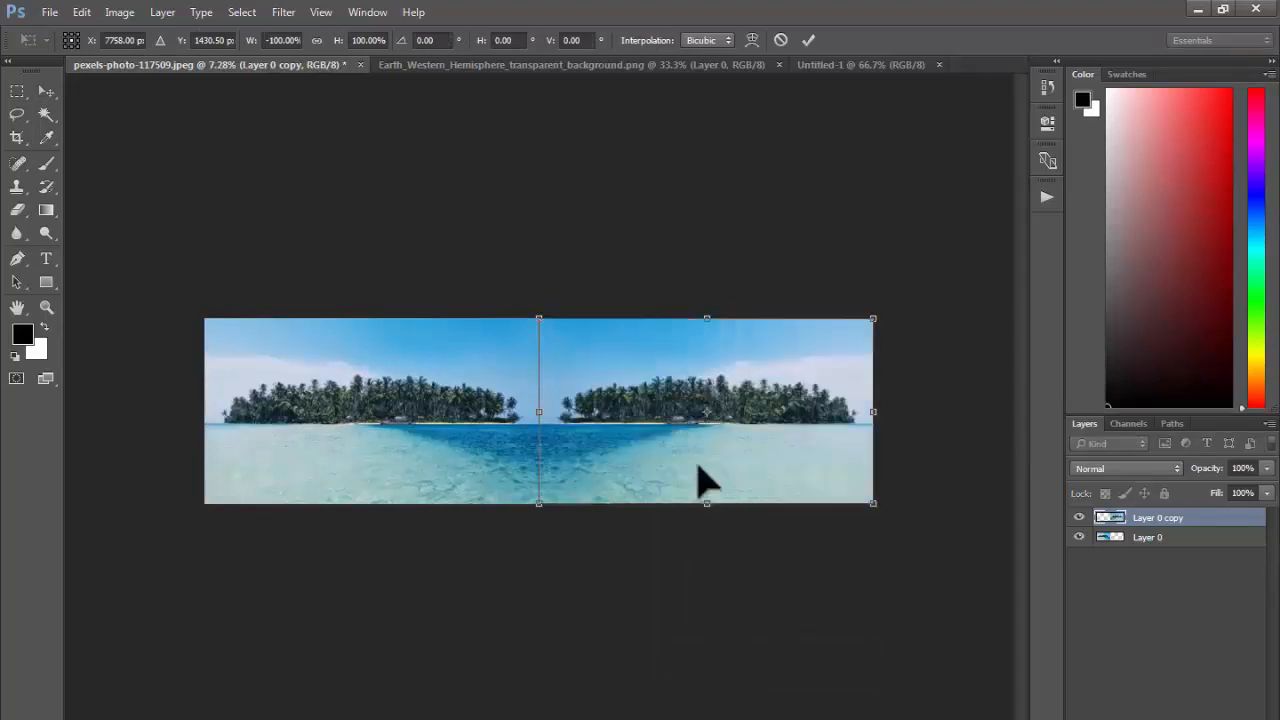
pyautogui.press('Return')
pyautogui.keyDown('ctrl'); pyautogui.click(549, 391); pyautogui.keyUp('ctrl')
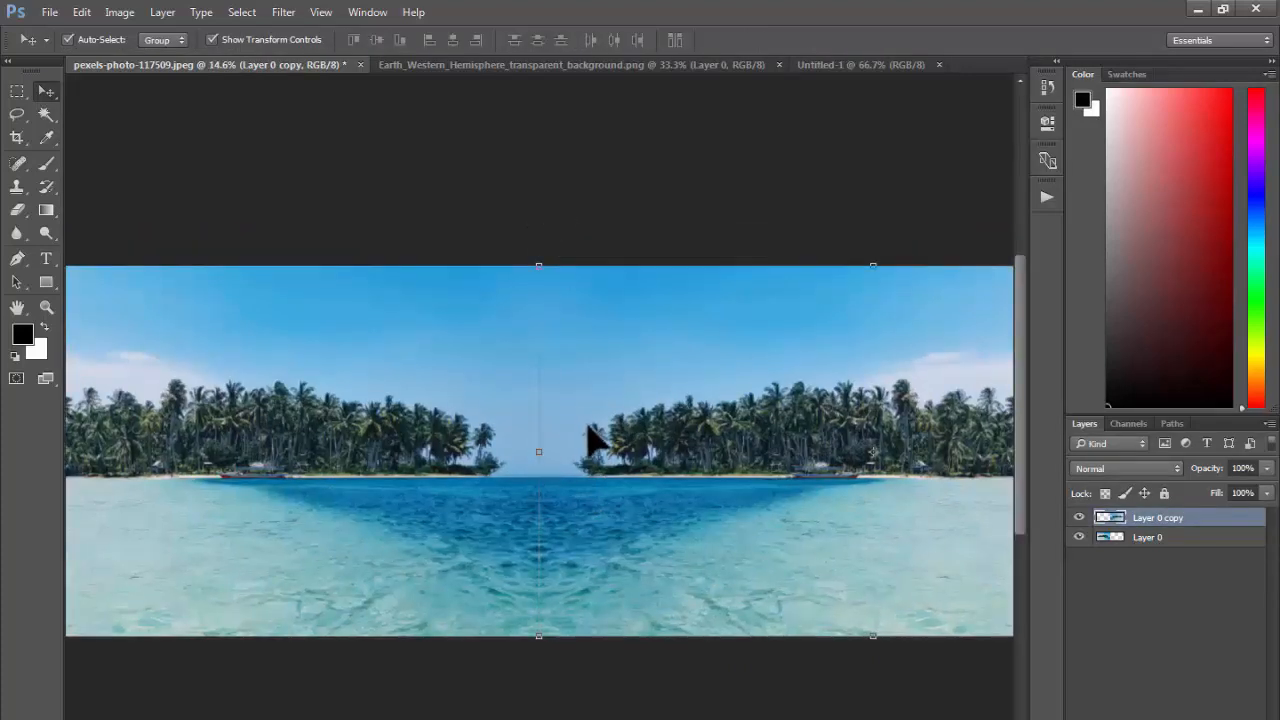
pyautogui.click(560, 235)
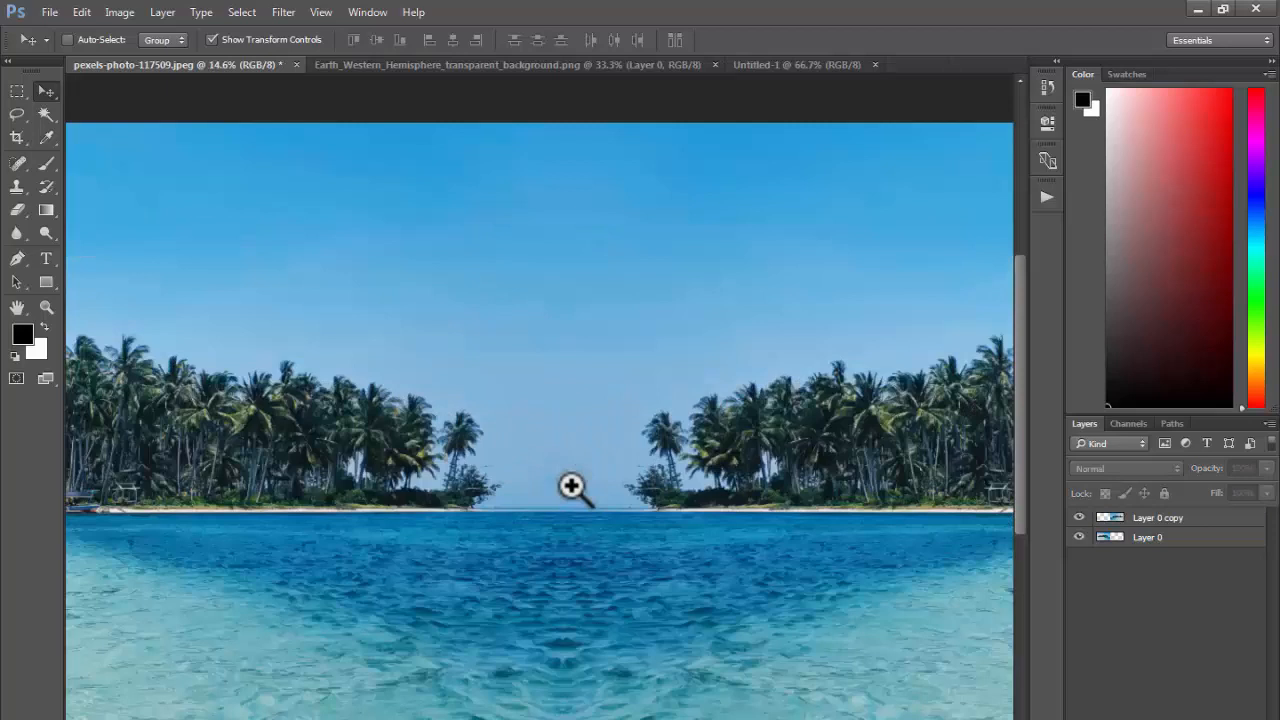
pyautogui.keyDown('ctrl'); pyautogui.click(571, 486); pyautogui.keyUp('ctrl')
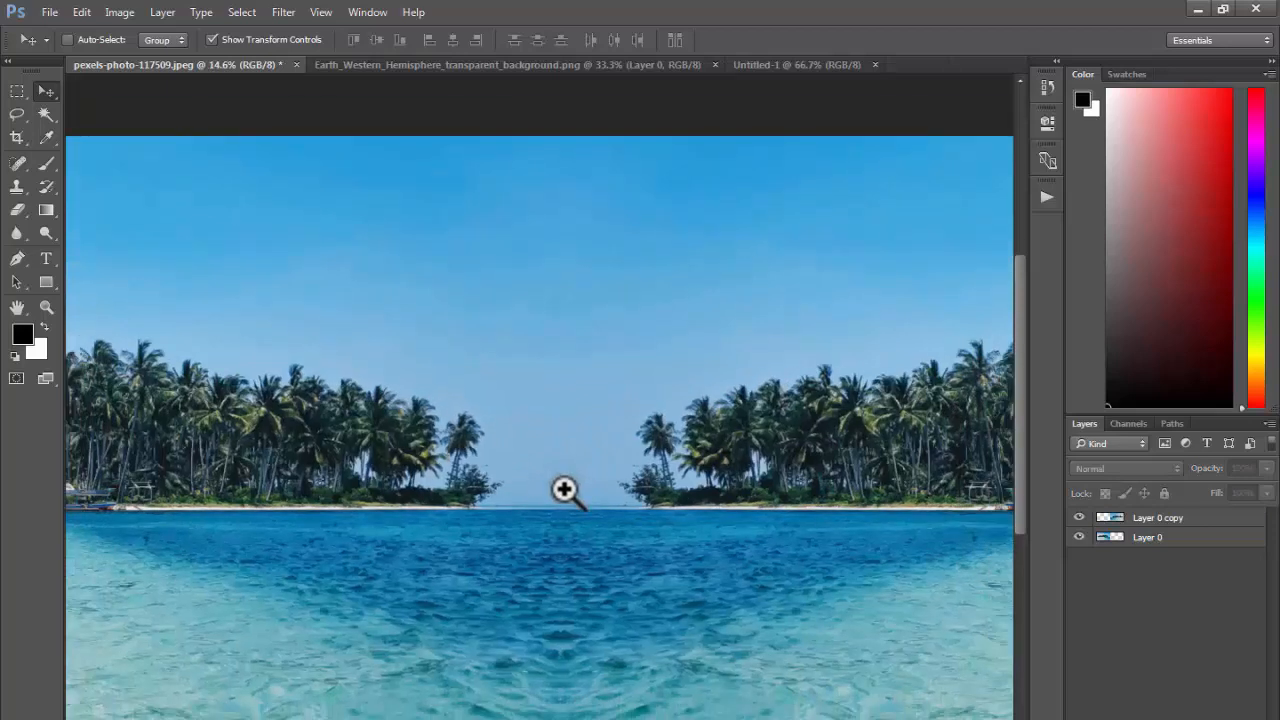
pyautogui.moveTo(714, 503); pyautogui.dragTo(626, 519)
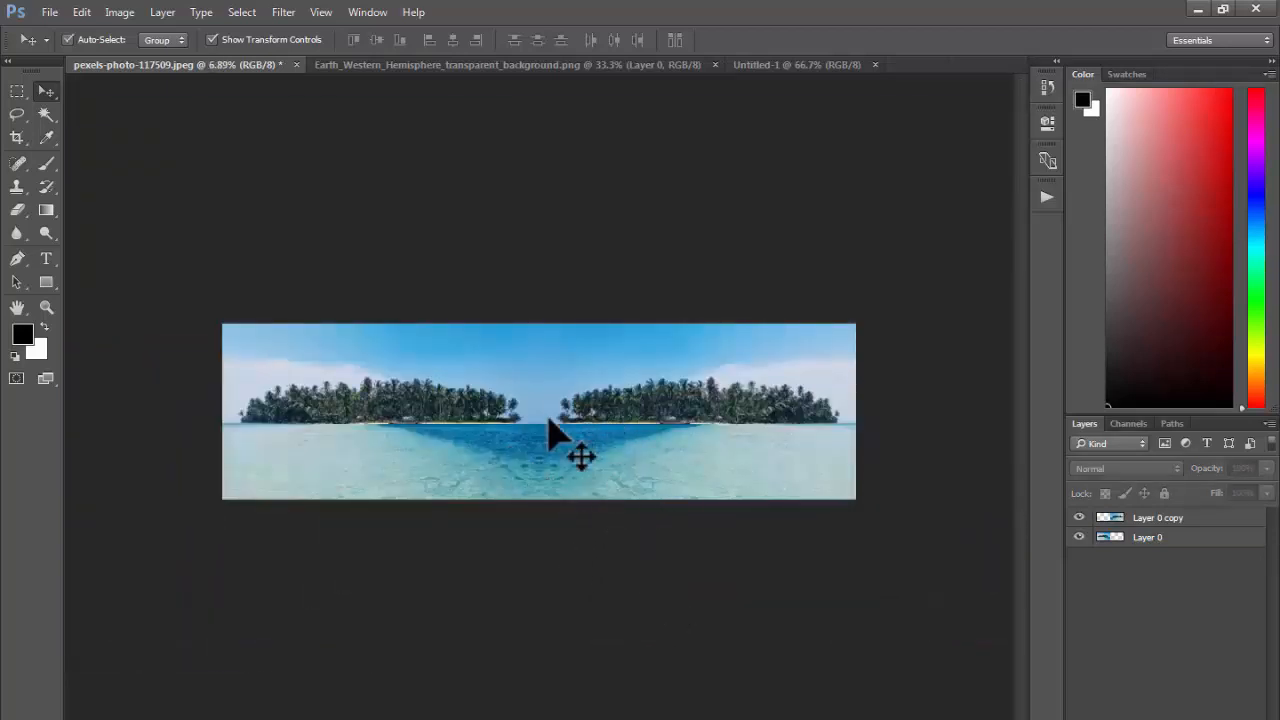
pyautogui.moveTo(521, 463); pyautogui.dragTo(588, 471)
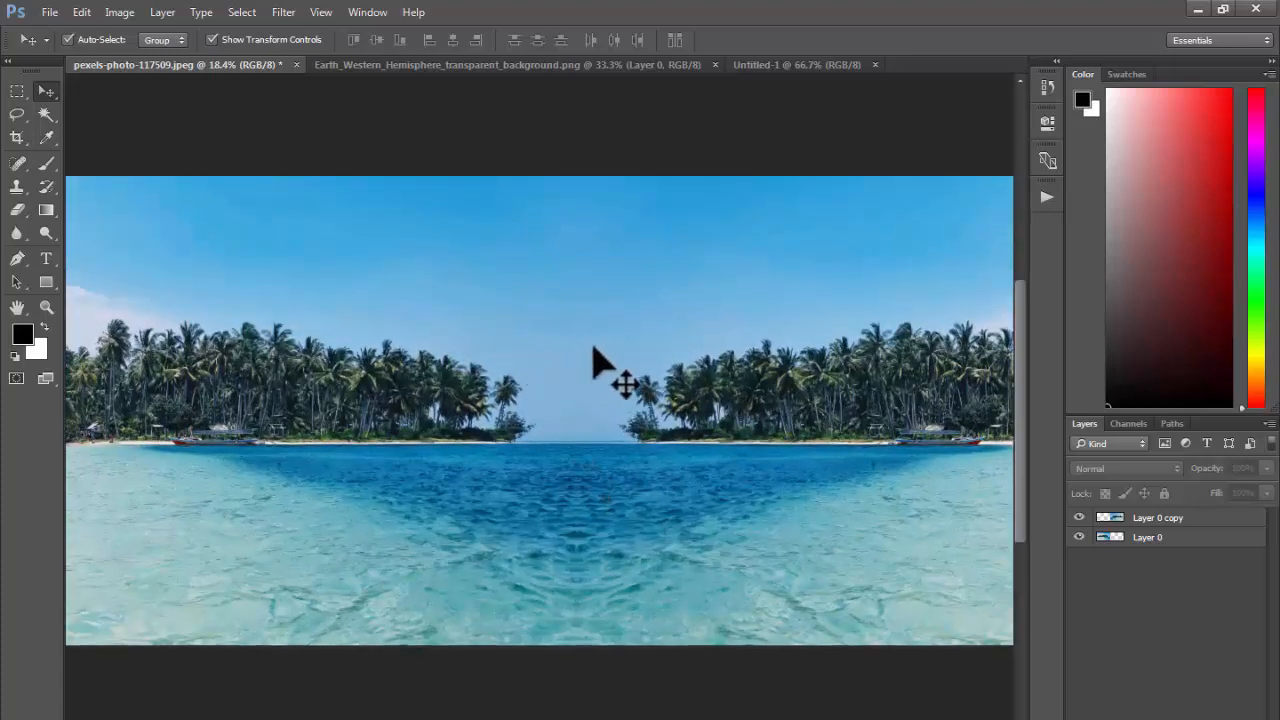
pyautogui.moveTo(563, 382); pyautogui.dragTo(486, 443)
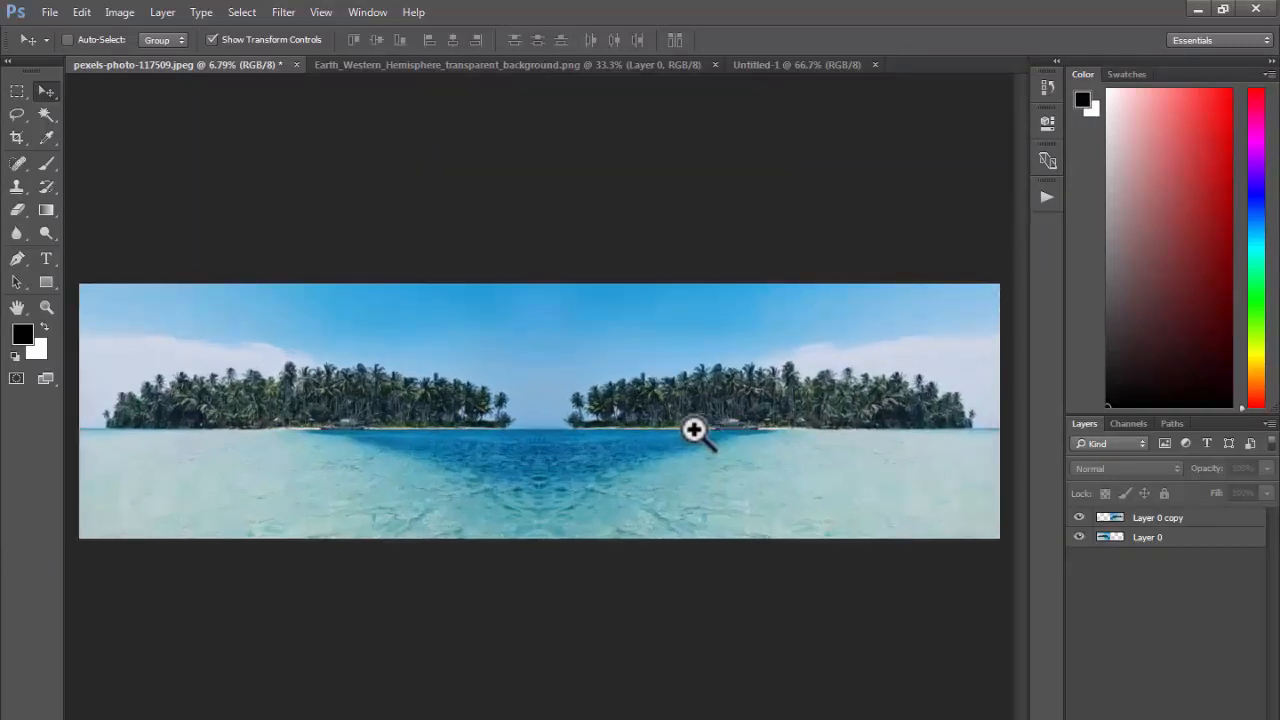
# Delete the mirrored layer copy and undo back to the single island photo on its original canvas
pyautogui.press('v')
pyautogui.click(766, 429)
pyautogui.press('Delete')
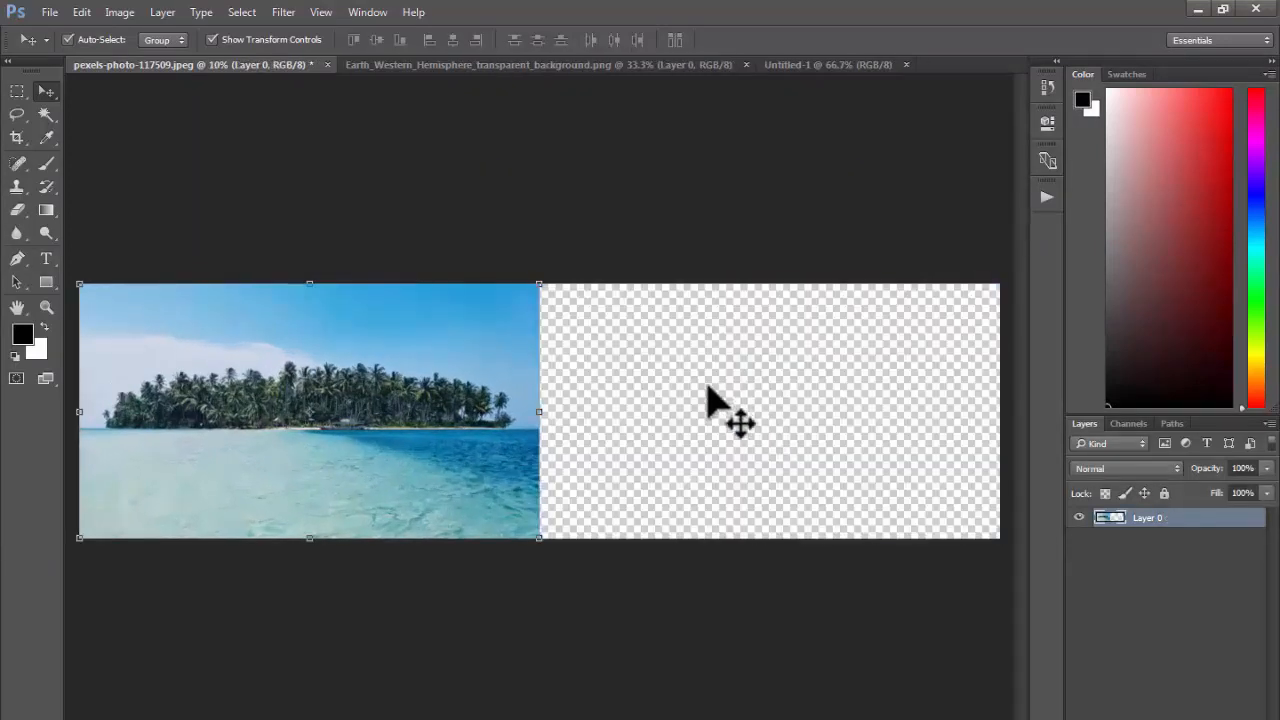
pyautogui.hotkey('ctrl', 'alt', 'z')
pyautogui.hotkey('ctrl', 'alt', 'z')
pyautogui.hotkey('ctrl', 'alt', 'z')
pyautogui.hotkey('ctrl', 'alt', 'z')
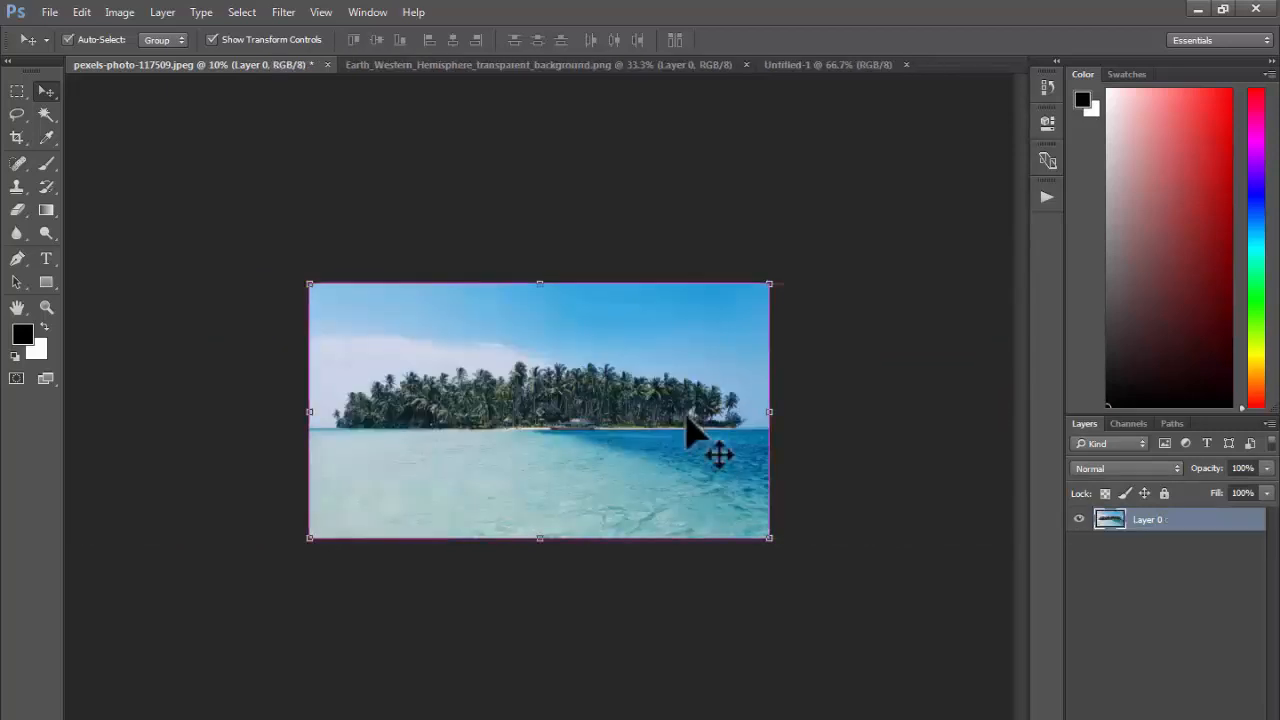
# Select the right half of the island photo with a rectangular marquee and cut it out
pyautogui.hotkey('ctrl', 'space')
pyautogui.moveTo(647, 417); pyautogui.dragTo(666, 417)
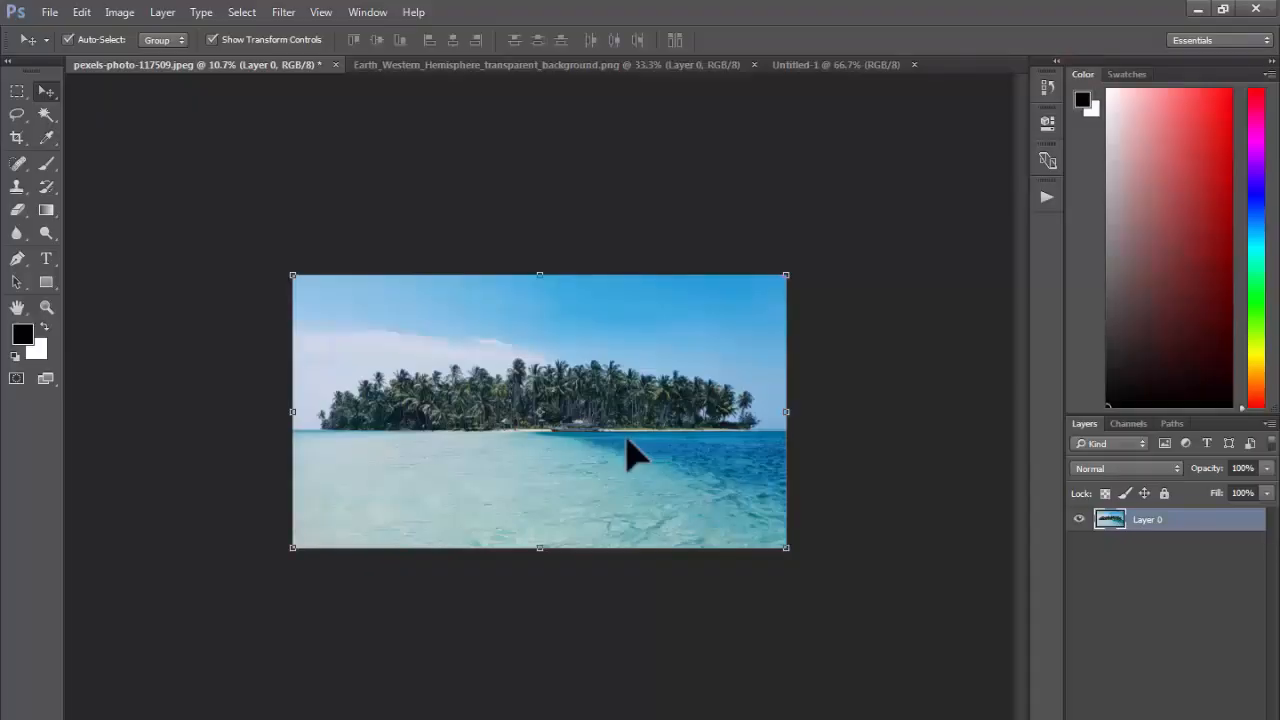
pyautogui.scroll(2, 591, 434)
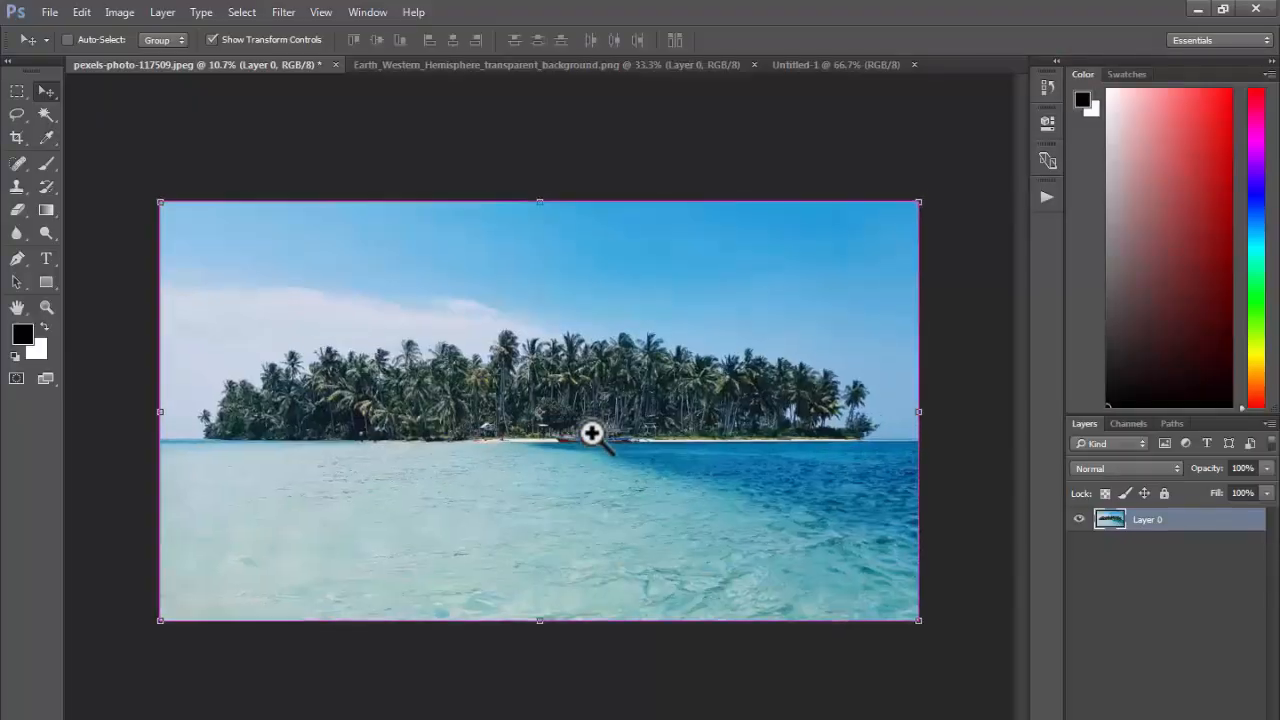
pyautogui.press('m')
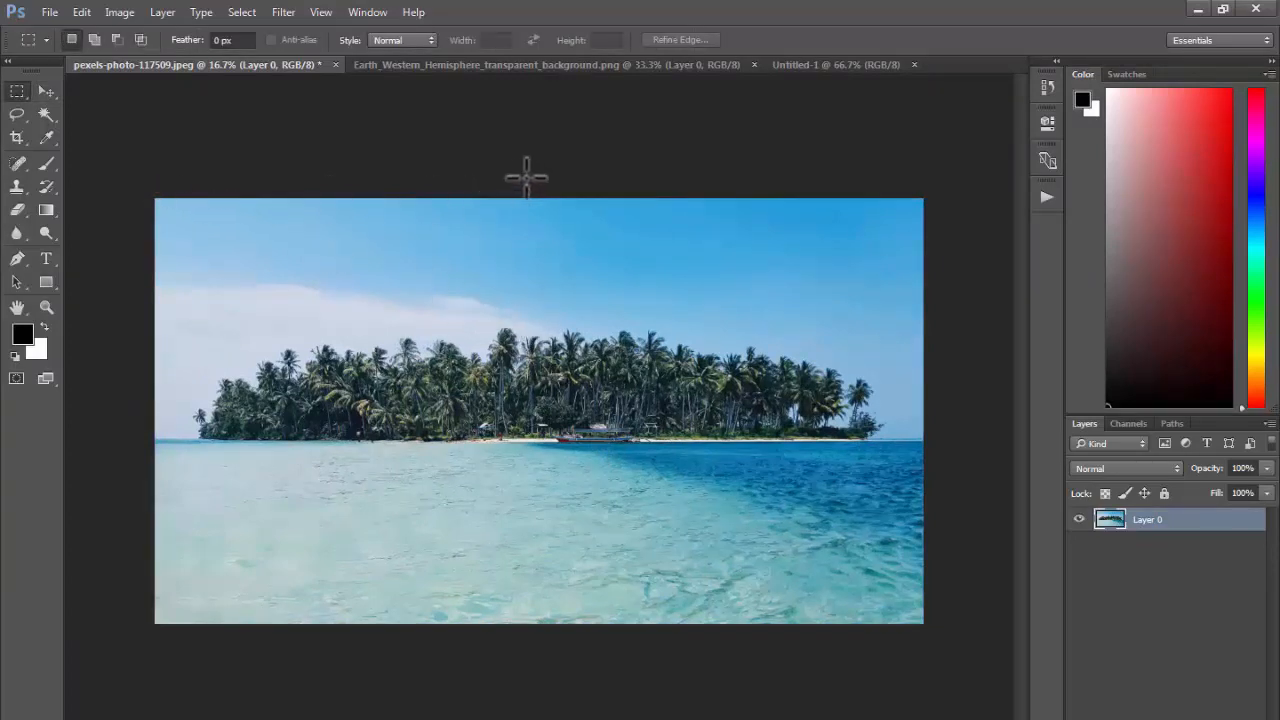
pyautogui.moveTo(546, 177); pyautogui.dragTo(997, 674)
pyautogui.moveTo(734, 413); pyautogui.dragTo(741, 413)
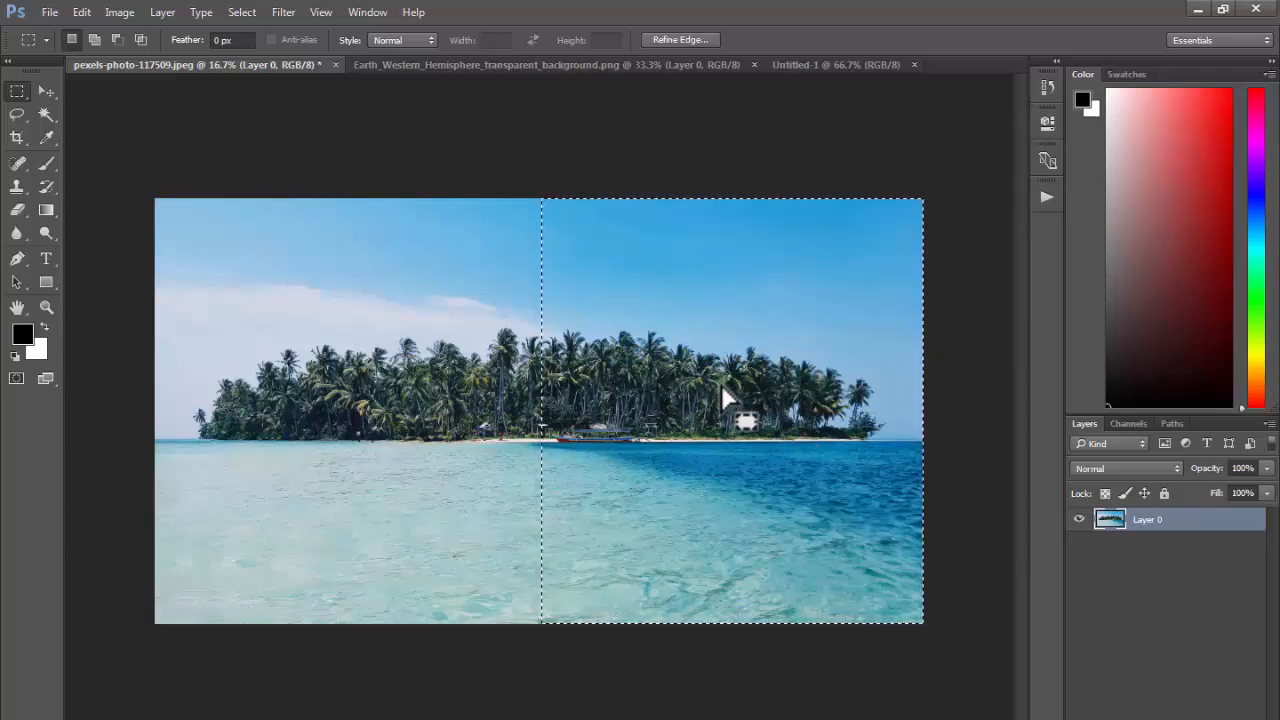
pyautogui.hotkey('ctrl', 'x')
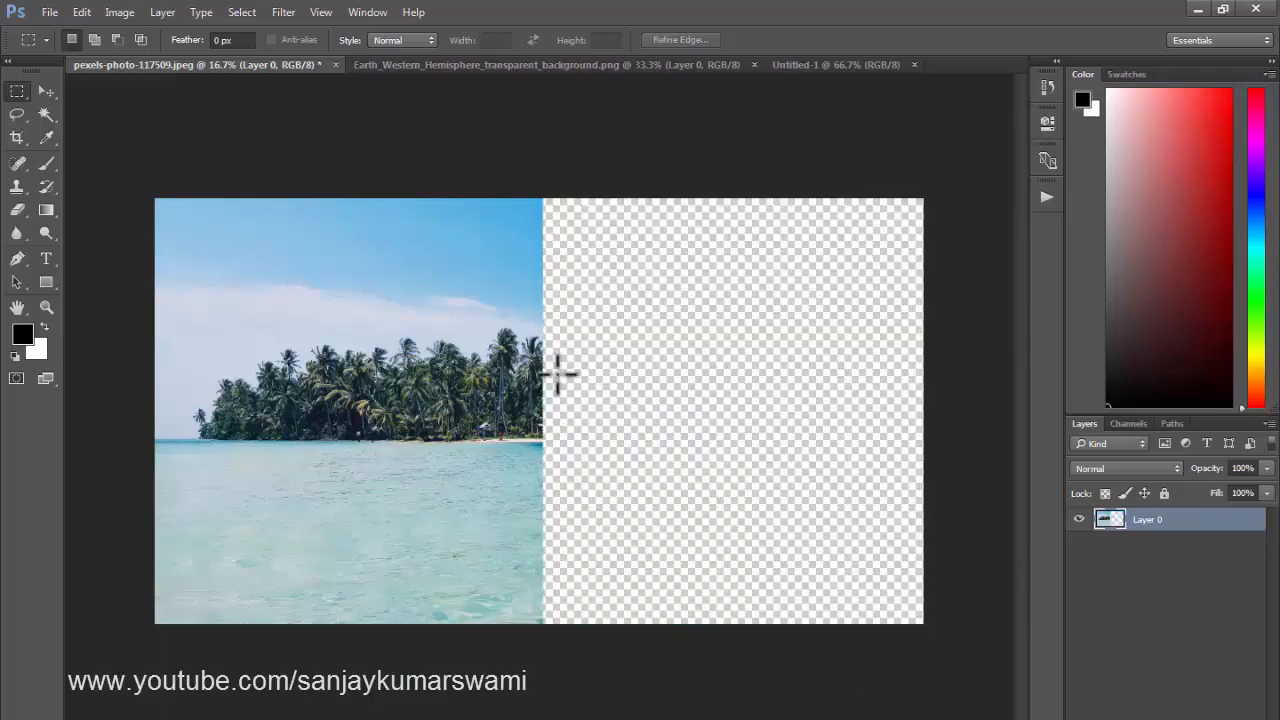
# Duplicate the remaining left half of the island and place the copy flush over the empty right half
pyautogui.press('v')
pyautogui.moveTo(417, 354); pyautogui.dragTo(324, 364)
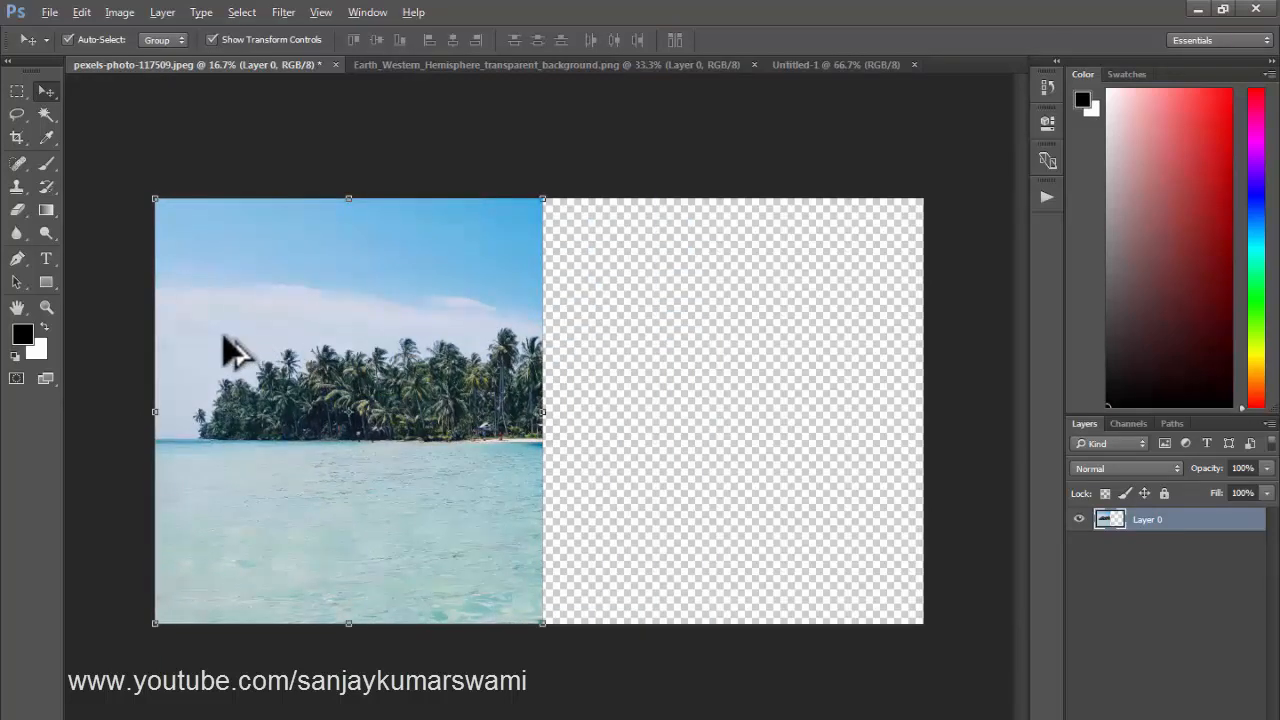
pyautogui.moveTo(225, 338); pyautogui.dragTo(612, 337)
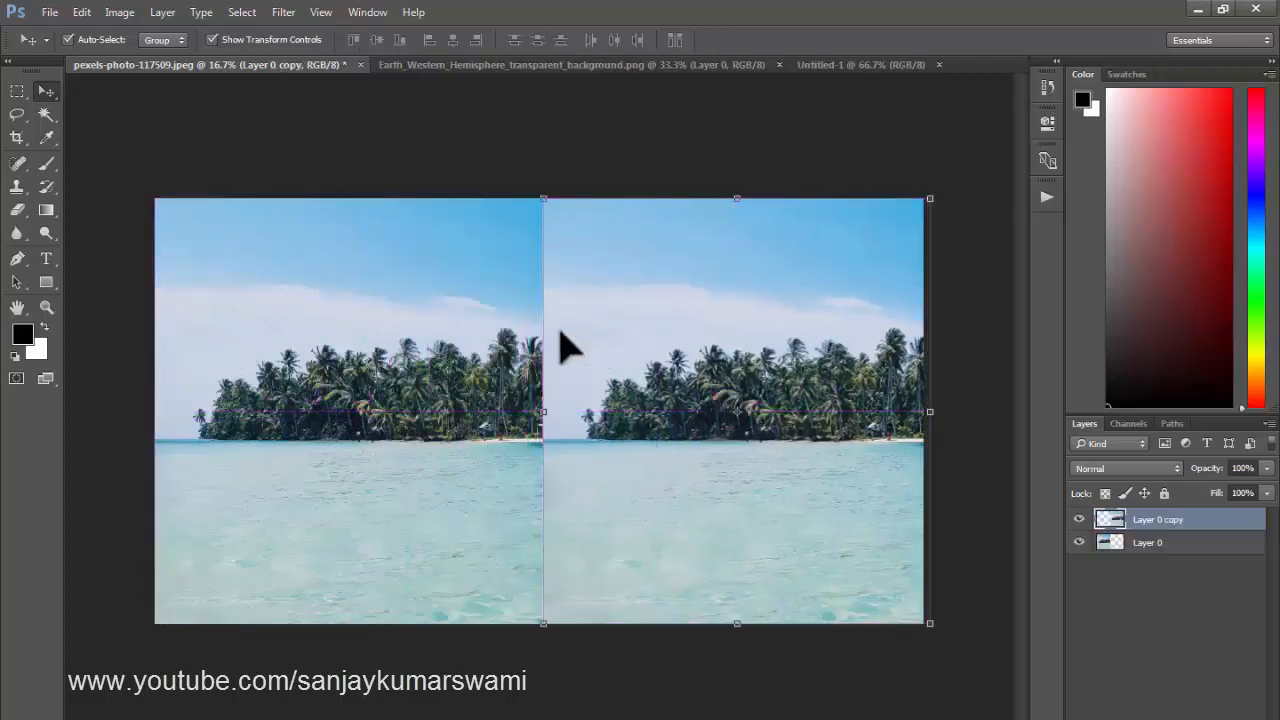
# Flip the right-hand copy horizontally so it mirrors the left half, and check the centre seam up close
pyautogui.hotkey('ctrl', 't')
pyautogui.rightClick(580, 329)
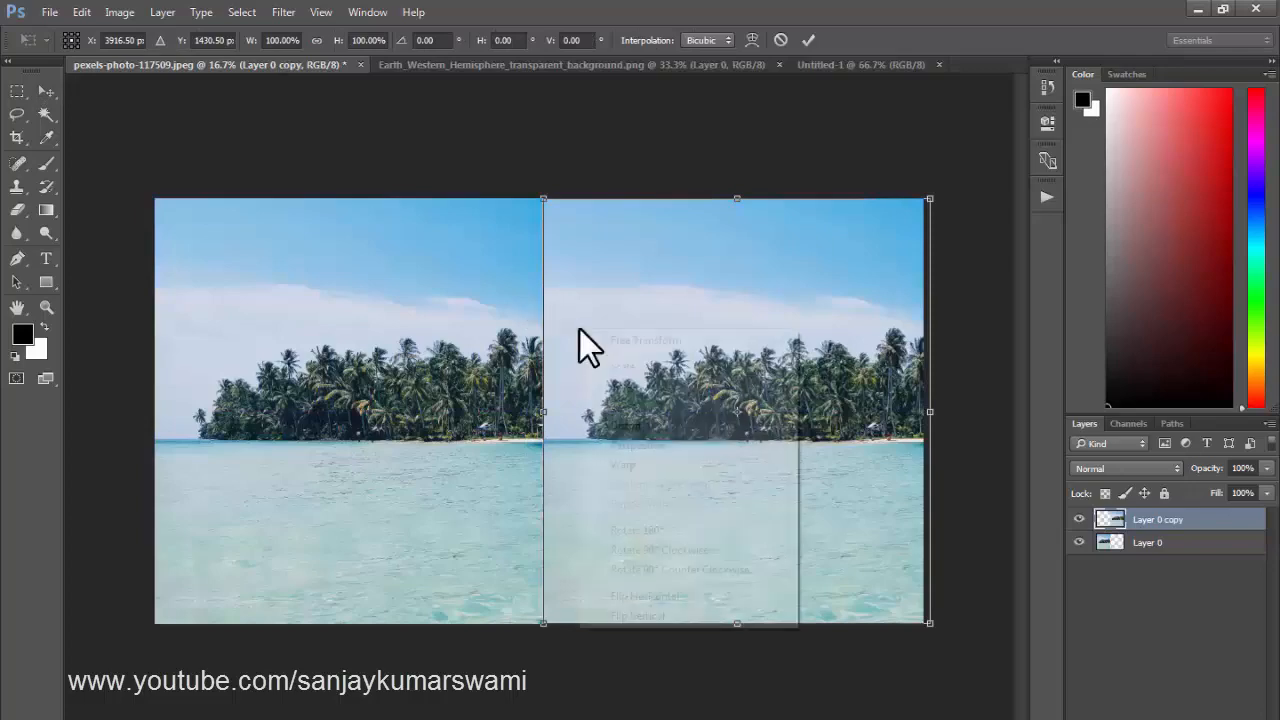
pyautogui.click(663, 595)
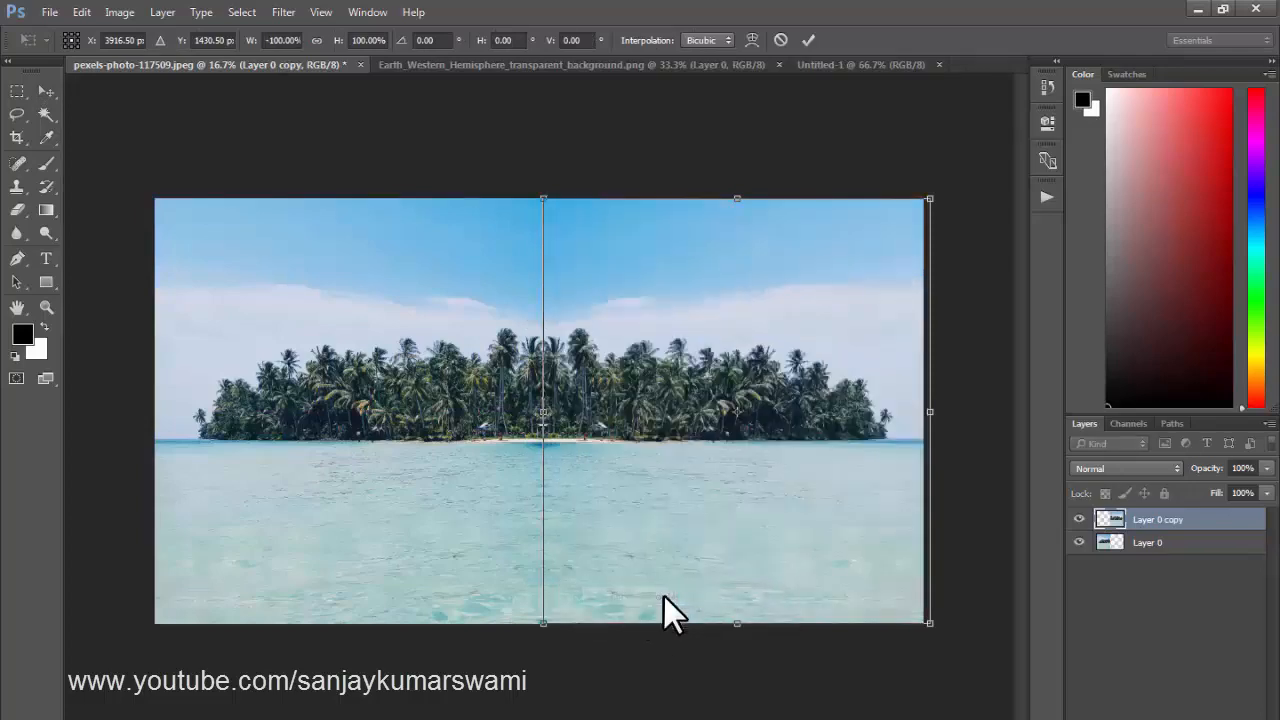
pyautogui.press('Return')
pyautogui.scroll(5, 578, 366)
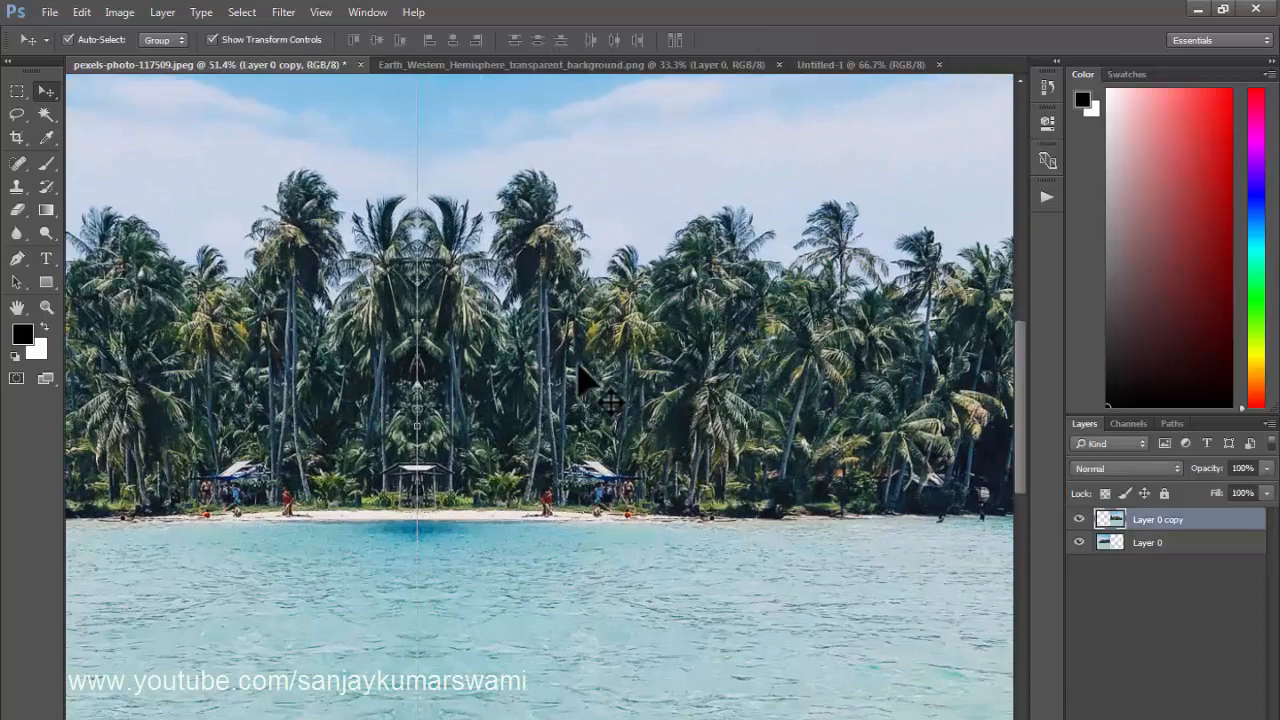
# Select both island layers and expand the canvas to reveal all of their content
pyautogui.scroll(-3, 437, 323)
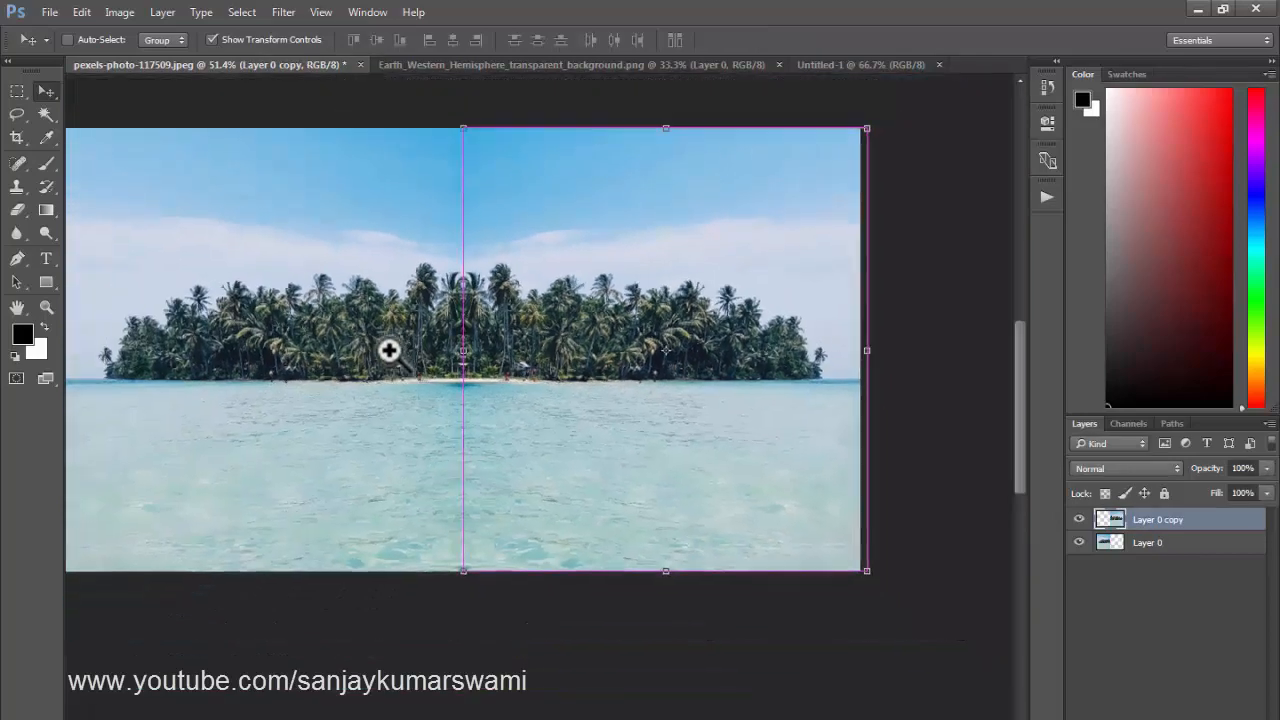
pyautogui.scroll(-4, 389, 350)
pyautogui.hotkey('ctrl', 'alt', 'a')
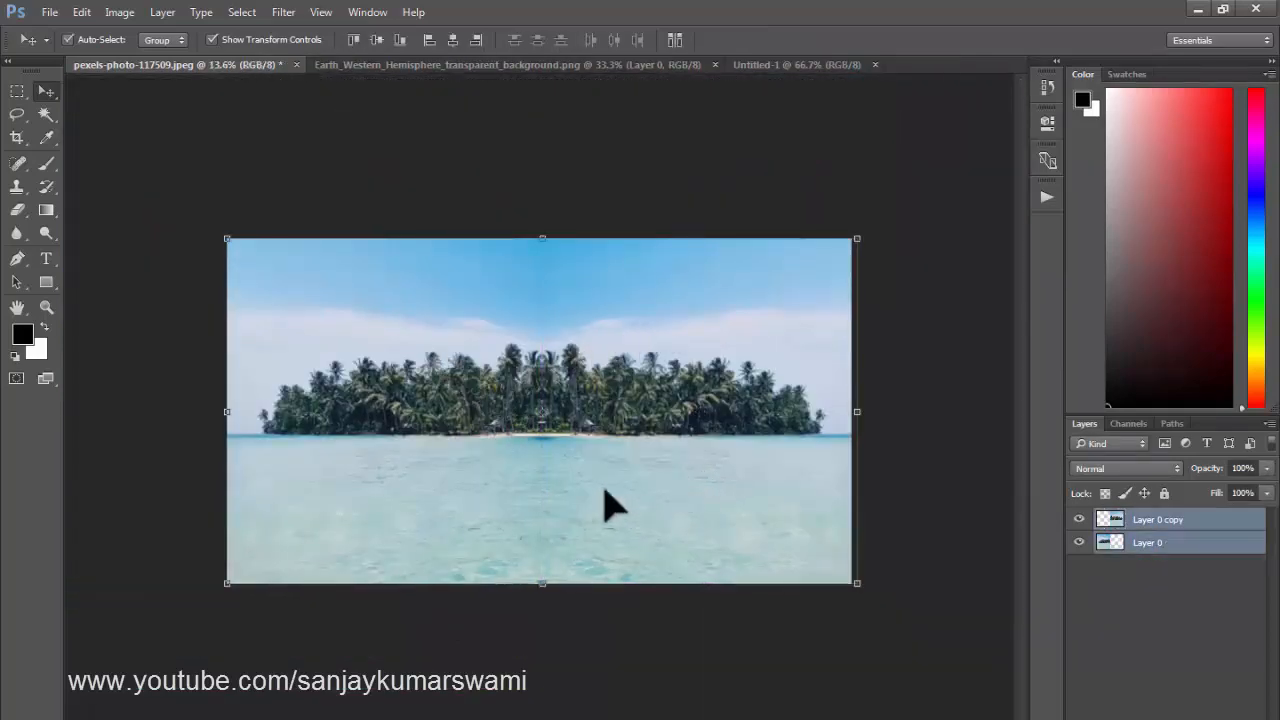
pyautogui.click(119, 14)
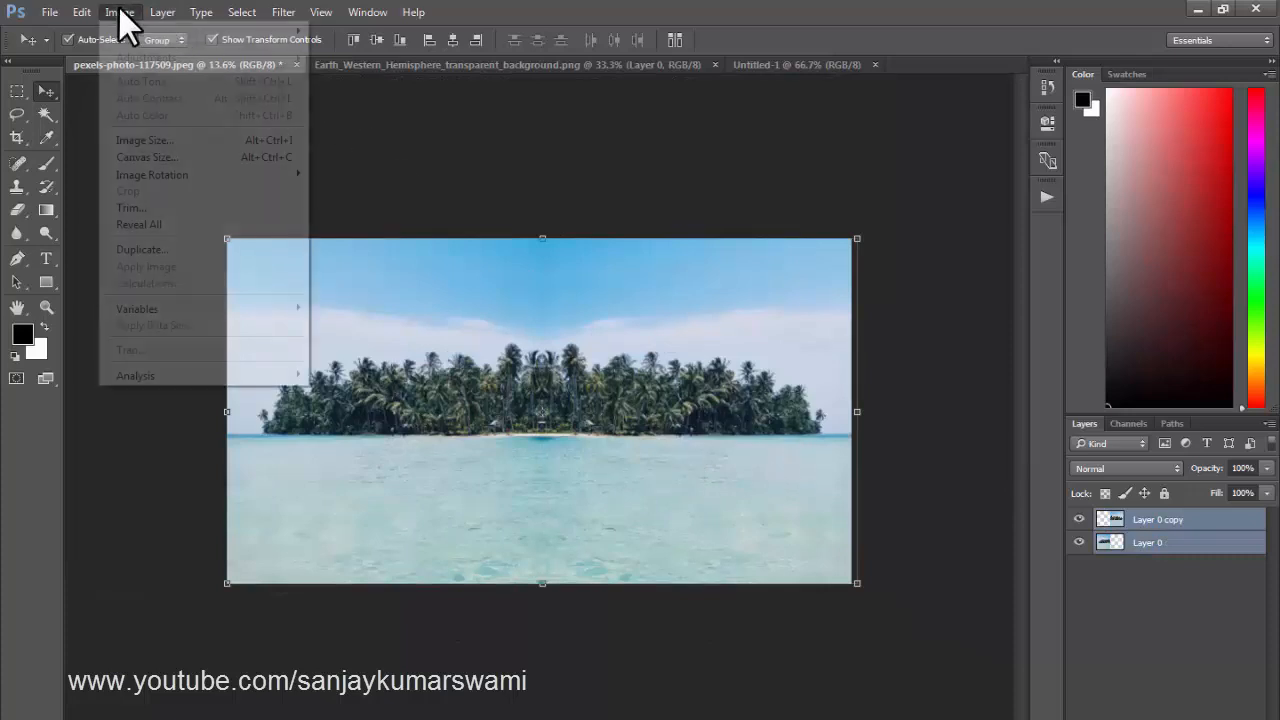
pyautogui.click(181, 222)
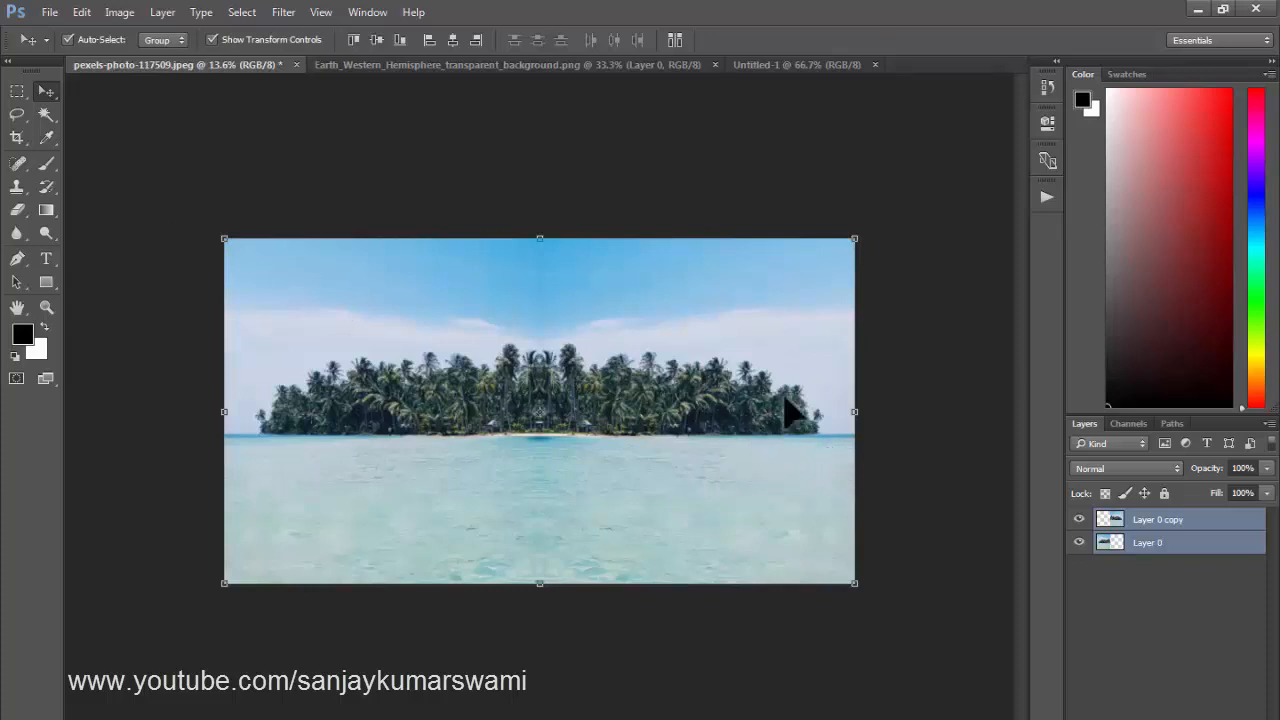
# Merge the two island halves into a single layer and inspect the joined centre seam up close
pyautogui.moveTo(714, 323); pyautogui.dragTo(815, 300)
pyautogui.moveTo(957, 393); pyautogui.dragTo(720, 277)
pyautogui.press('ctrl')
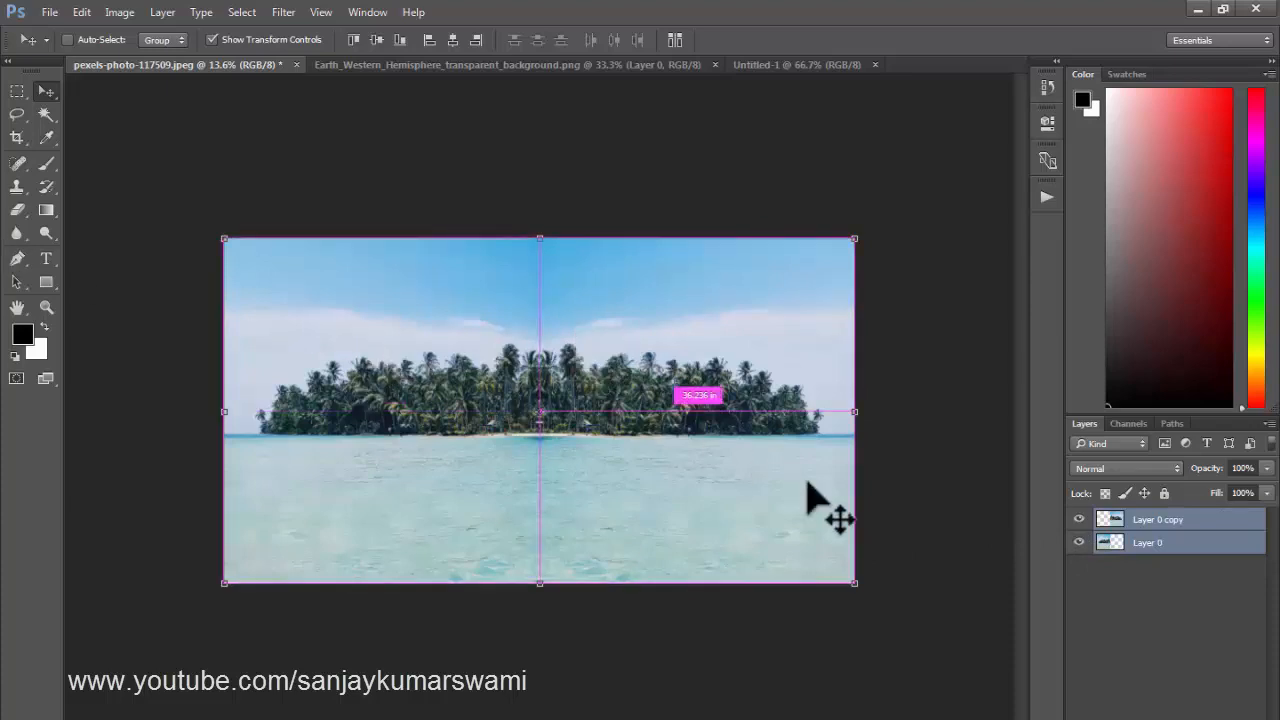
pyautogui.hotkey('ctrl', 'e')
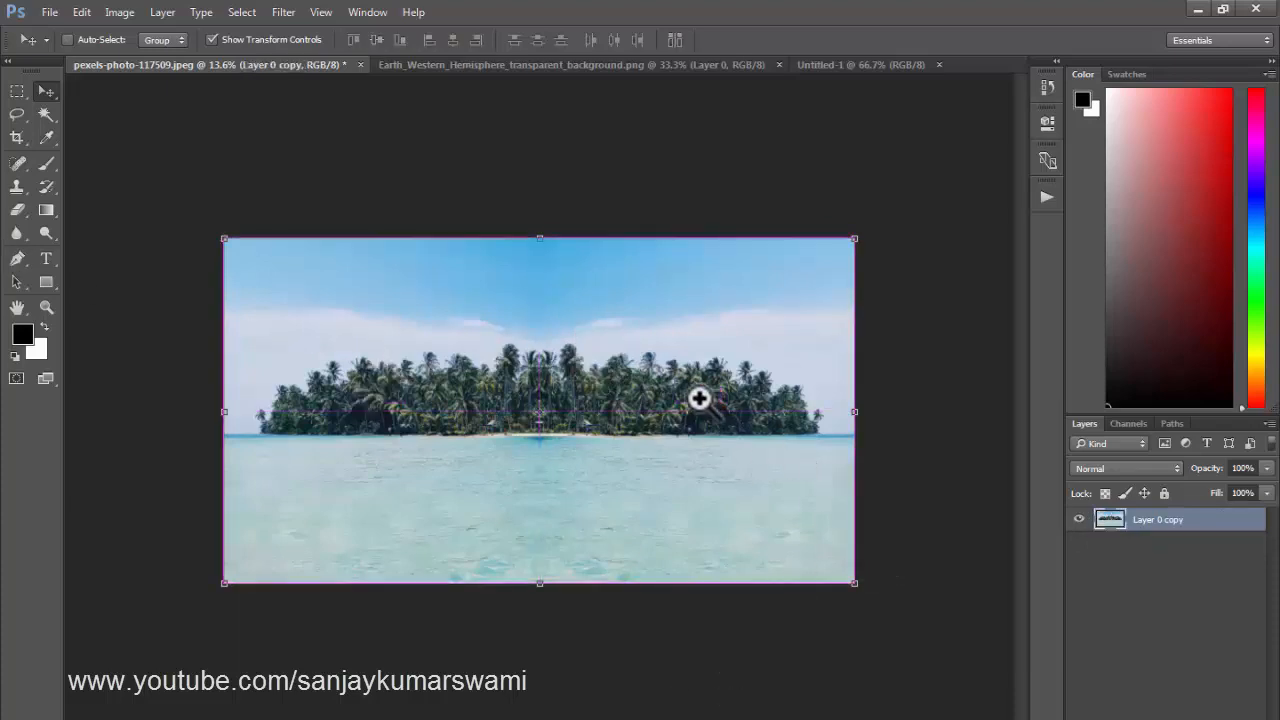
pyautogui.keyDown('ctrl'); pyautogui.click(727, 452); pyautogui.keyUp('ctrl')
pyautogui.keyDown('ctrl'); pyautogui.click(514, 297); pyautogui.keyUp('ctrl')
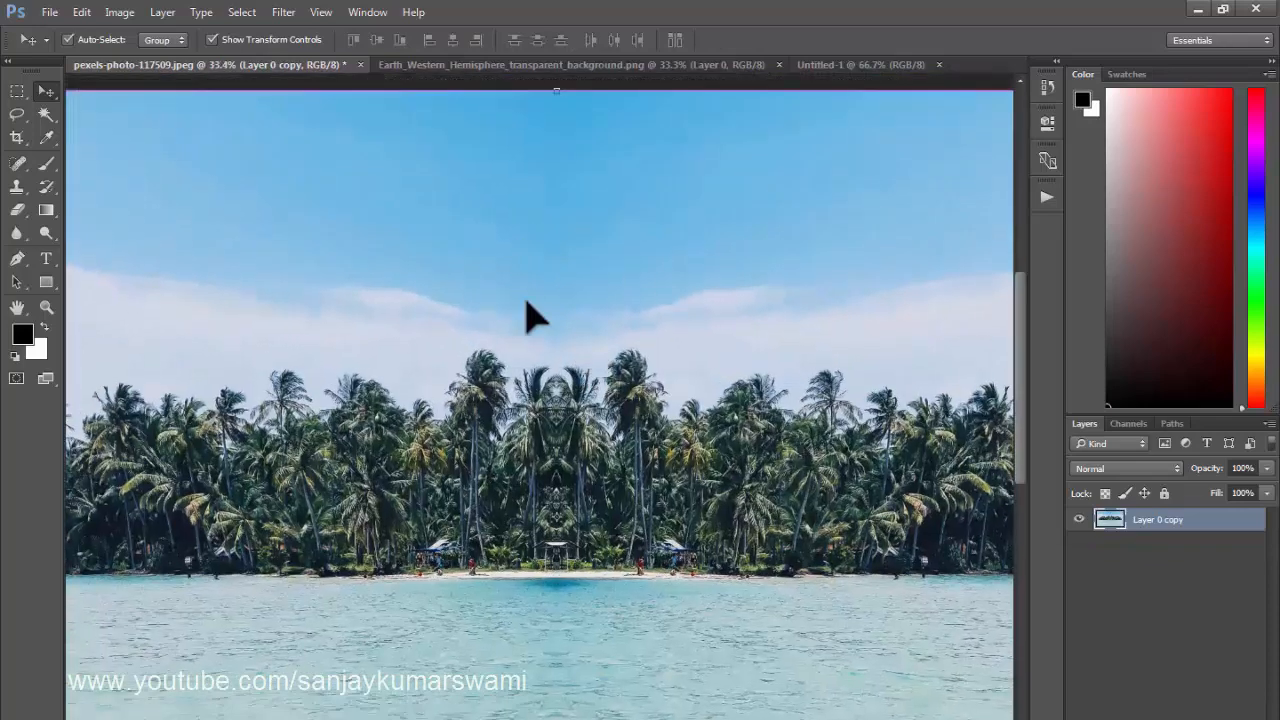
pyautogui.moveTo(589, 578); pyautogui.dragTo(517, 585)
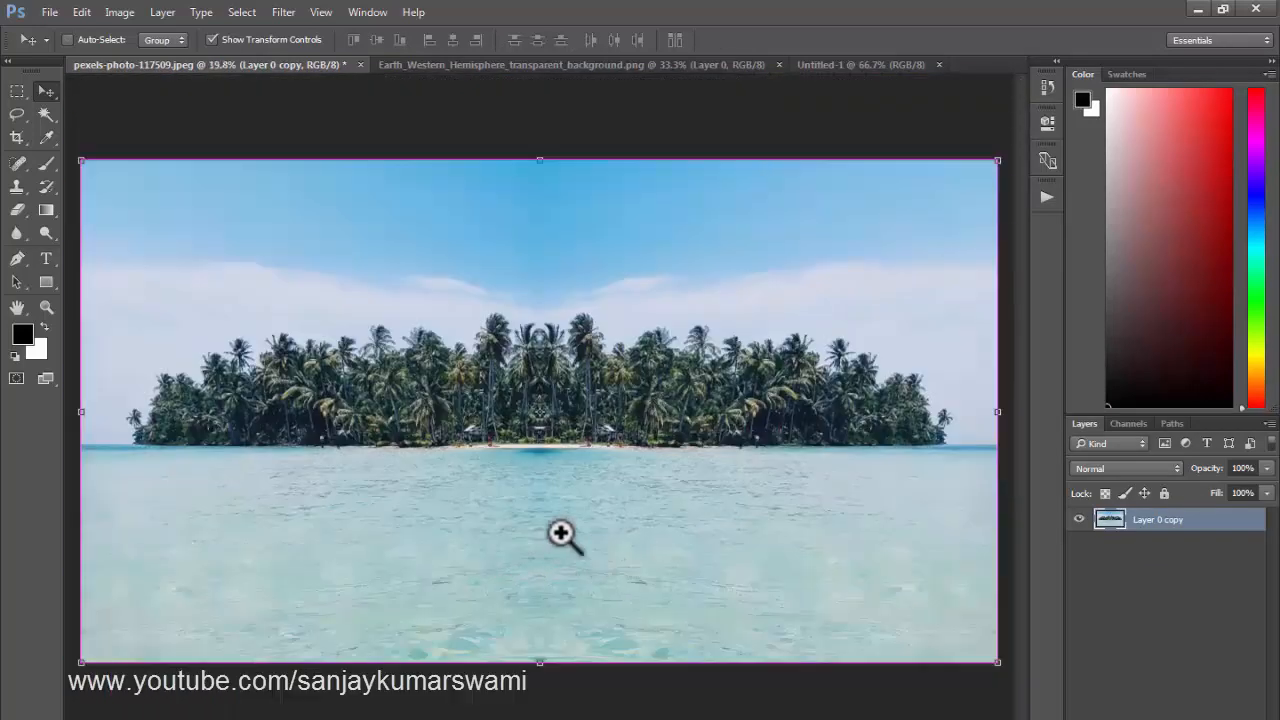
pyautogui.moveTo(560, 534); pyautogui.dragTo(563, 437)
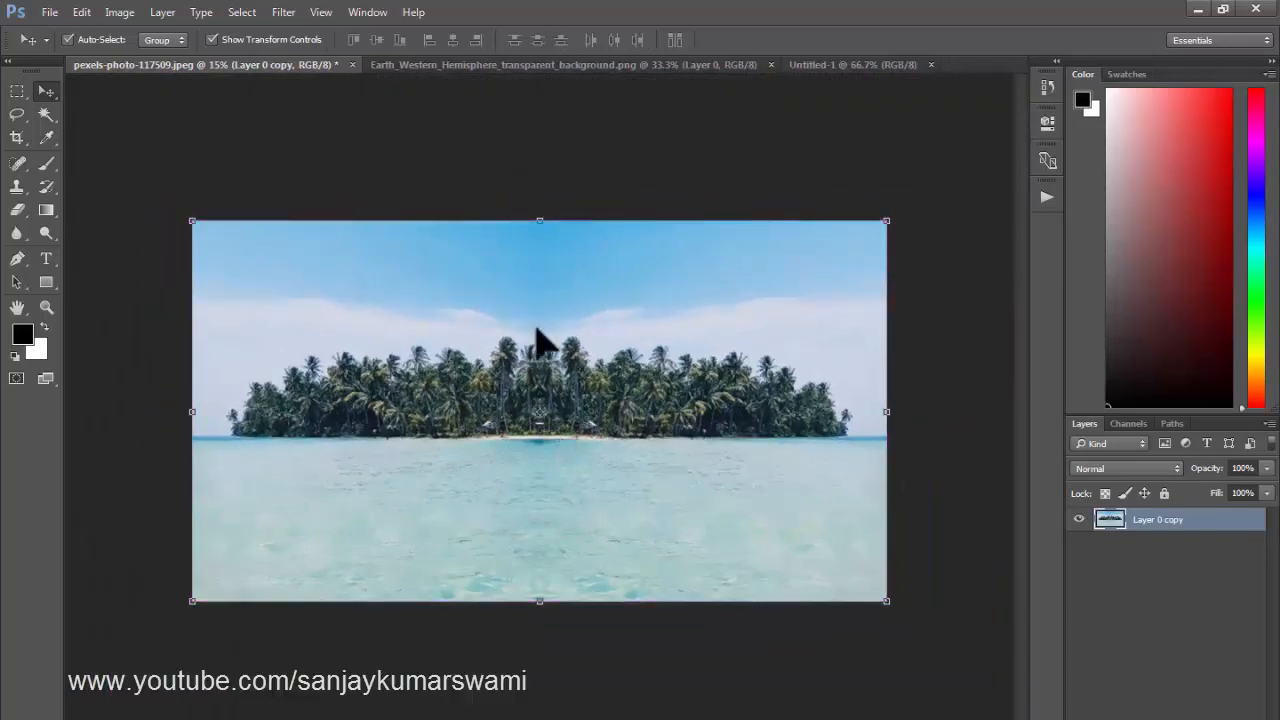
# Try the Polar Coordinates distortion on the wide mirrored island using Rectangular to Polar, with the preview zoomed out
pyautogui.click(285, 12)
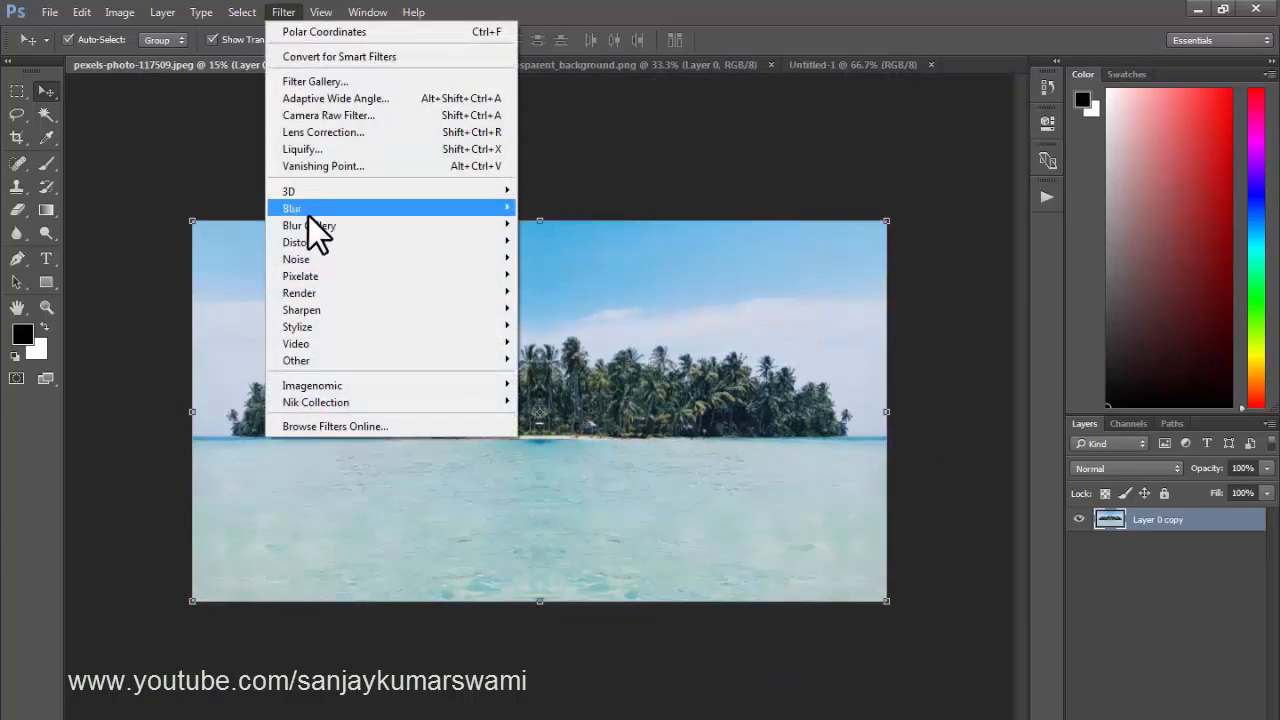
pyautogui.moveTo(344, 240)
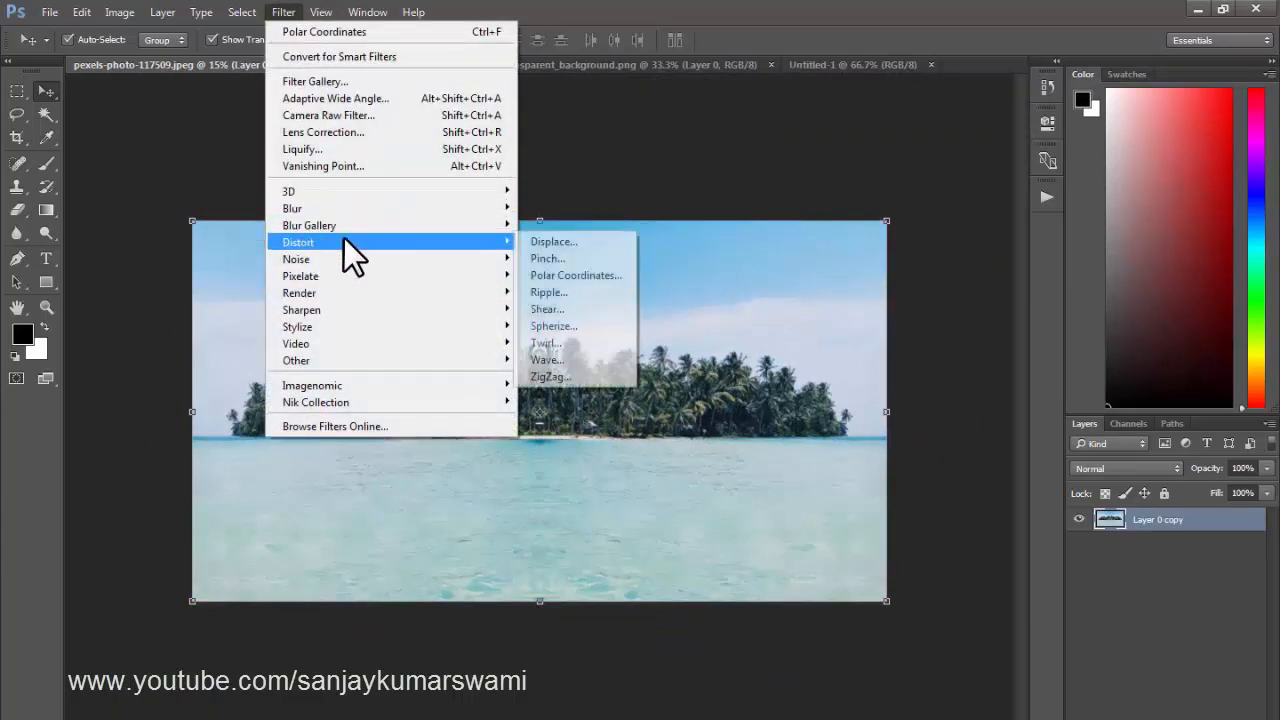
pyautogui.click(574, 274)
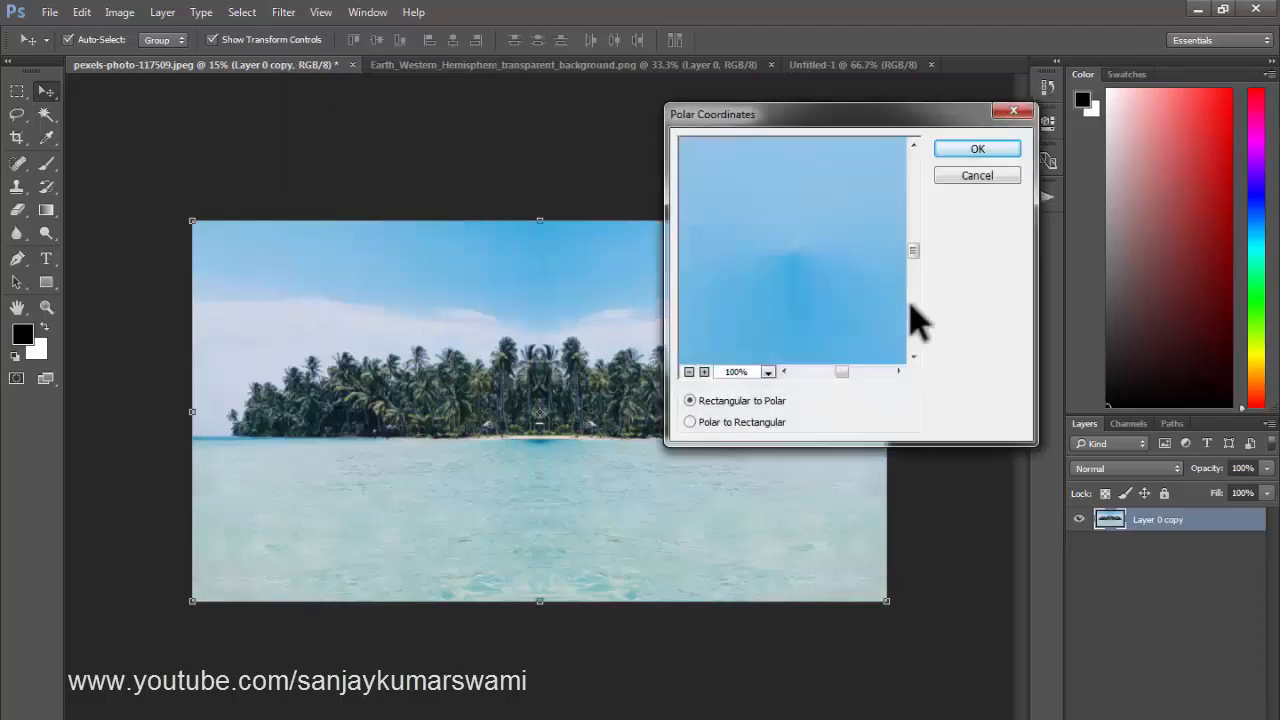
pyautogui.click(689, 372)
pyautogui.click(689, 372)
pyautogui.click(689, 372)
pyautogui.click(689, 372)
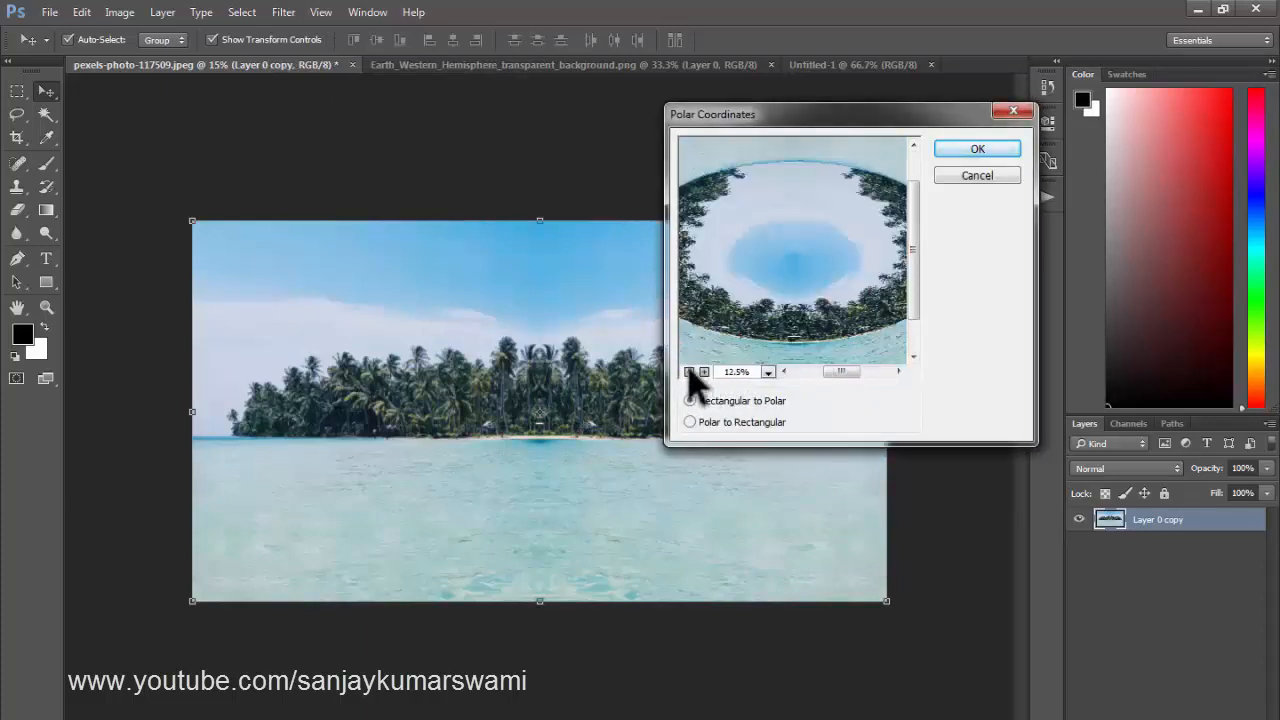
pyautogui.click(689, 372)
pyautogui.click(960, 152)
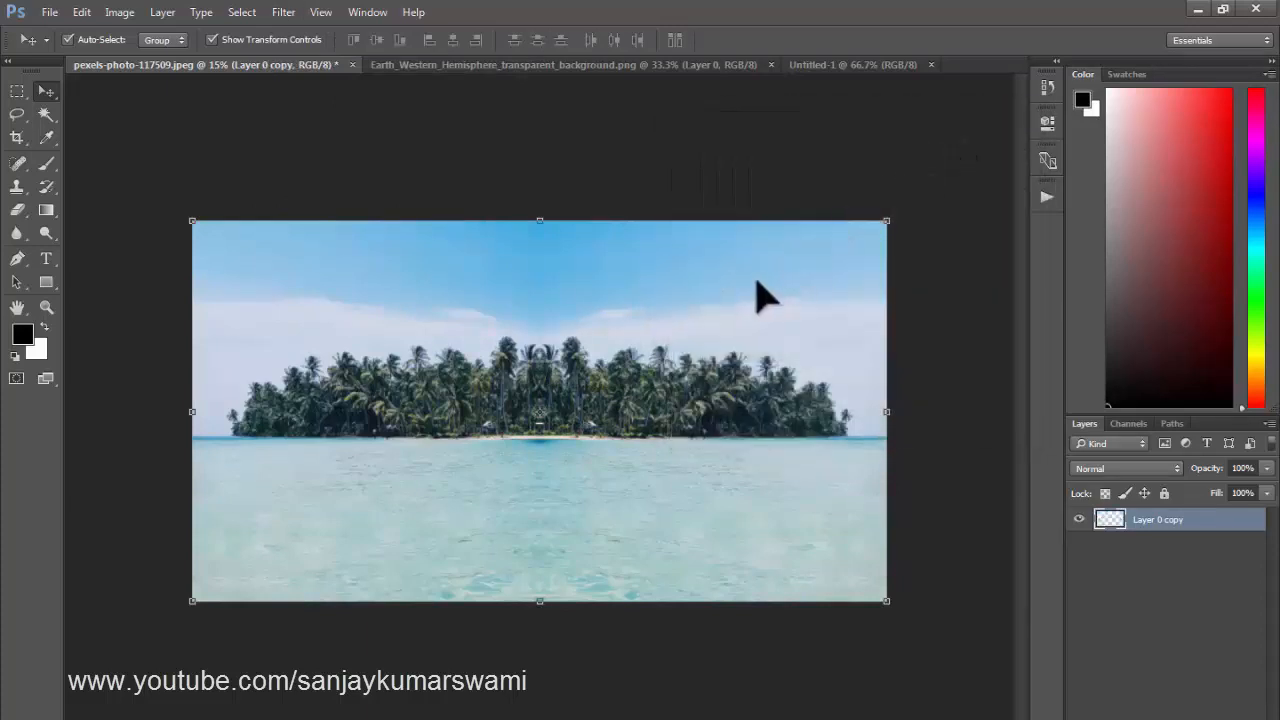
# Look over the oval polar result and undo the filter on the wide image
pyautogui.moveTo(544, 354)
pyautogui.mouseDown()
pyautogui.moveTo(508, 356)
pyautogui.moveTo(554, 375)
pyautogui.mouseUp()
pyautogui.moveTo(615, 403)
pyautogui.mouseDown()
pyautogui.moveTo(637, 420)
pyautogui.moveTo(606, 423)
pyautogui.mouseUp()
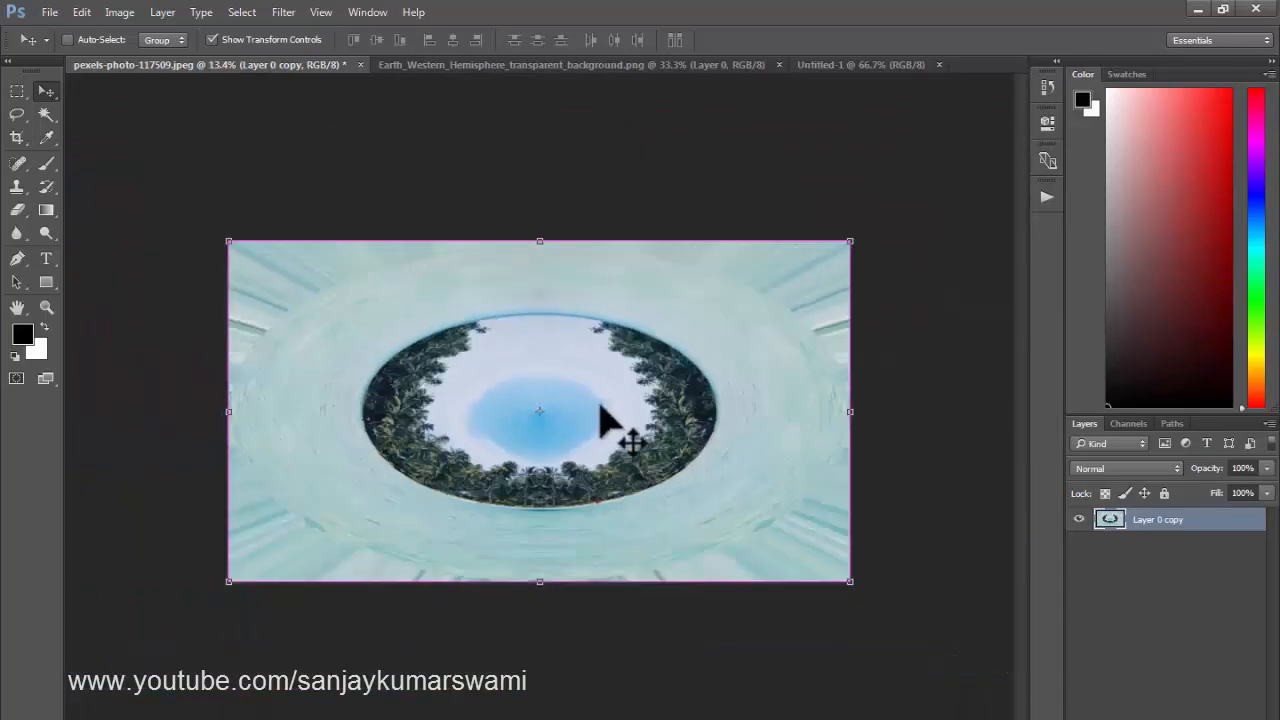
pyautogui.hotkey('ctrl', 'z')
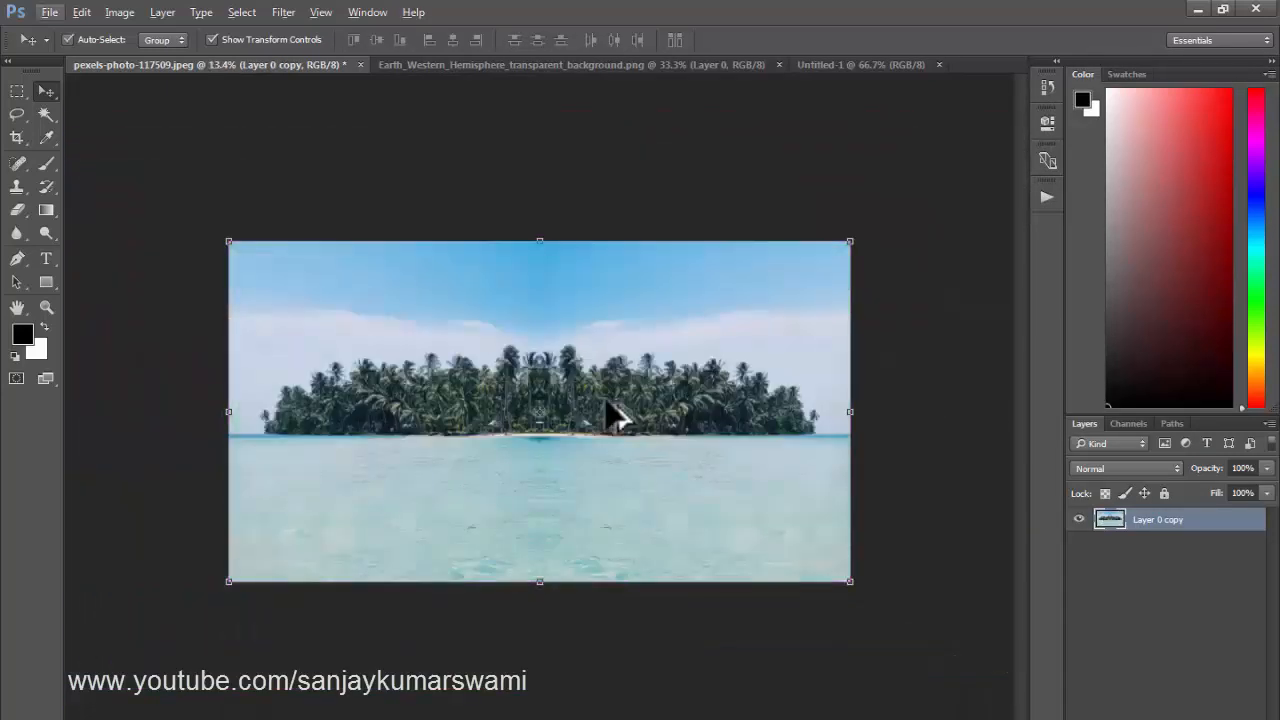
# Resize the image to a 2861 × 2861 pixel square without keeping its proportions, and fit it on screen
pyautogui.hotkey('alt', 'i')
pyautogui.write('i')
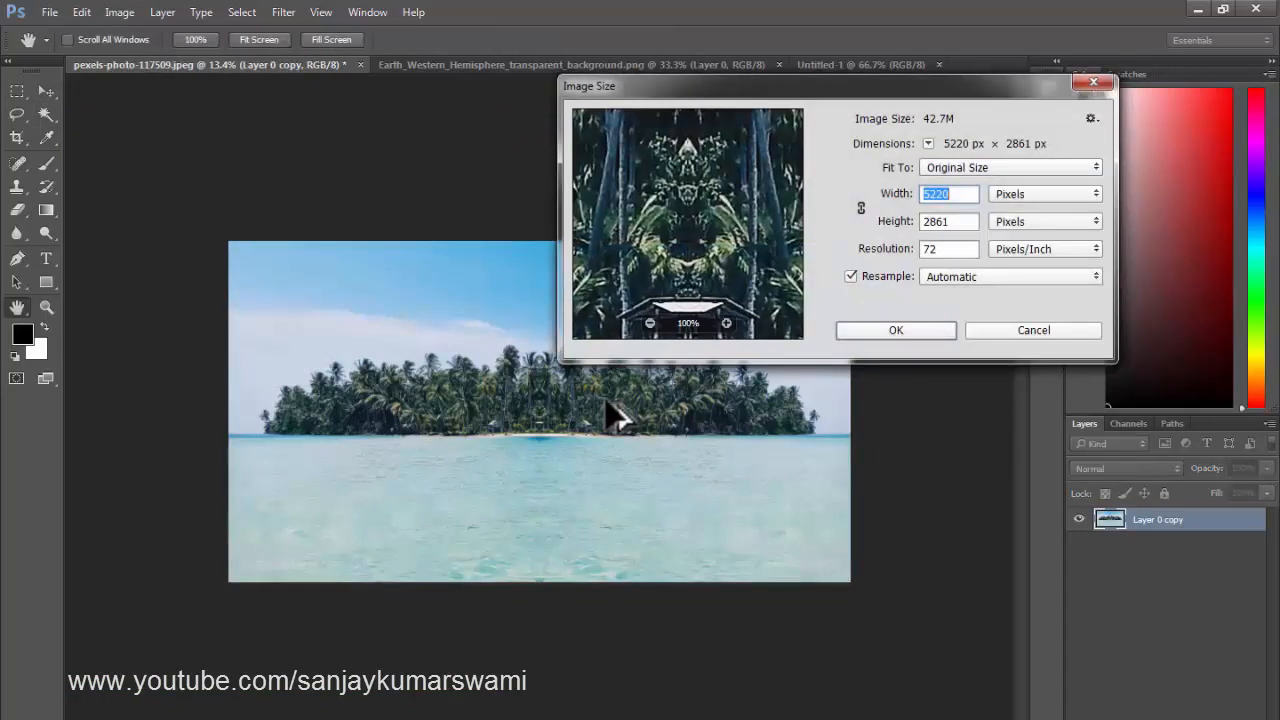
pyautogui.write('2861')
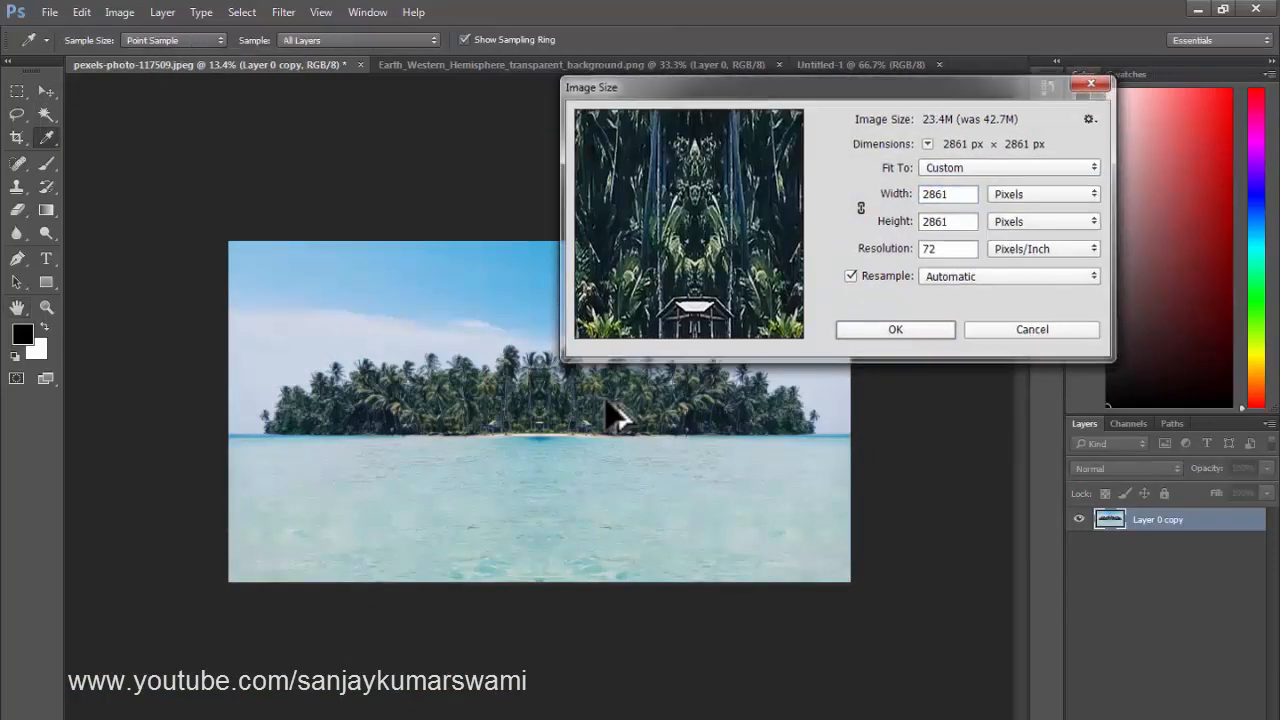
pyautogui.press('Return')
pyautogui.hotkey('ctrl', '0')
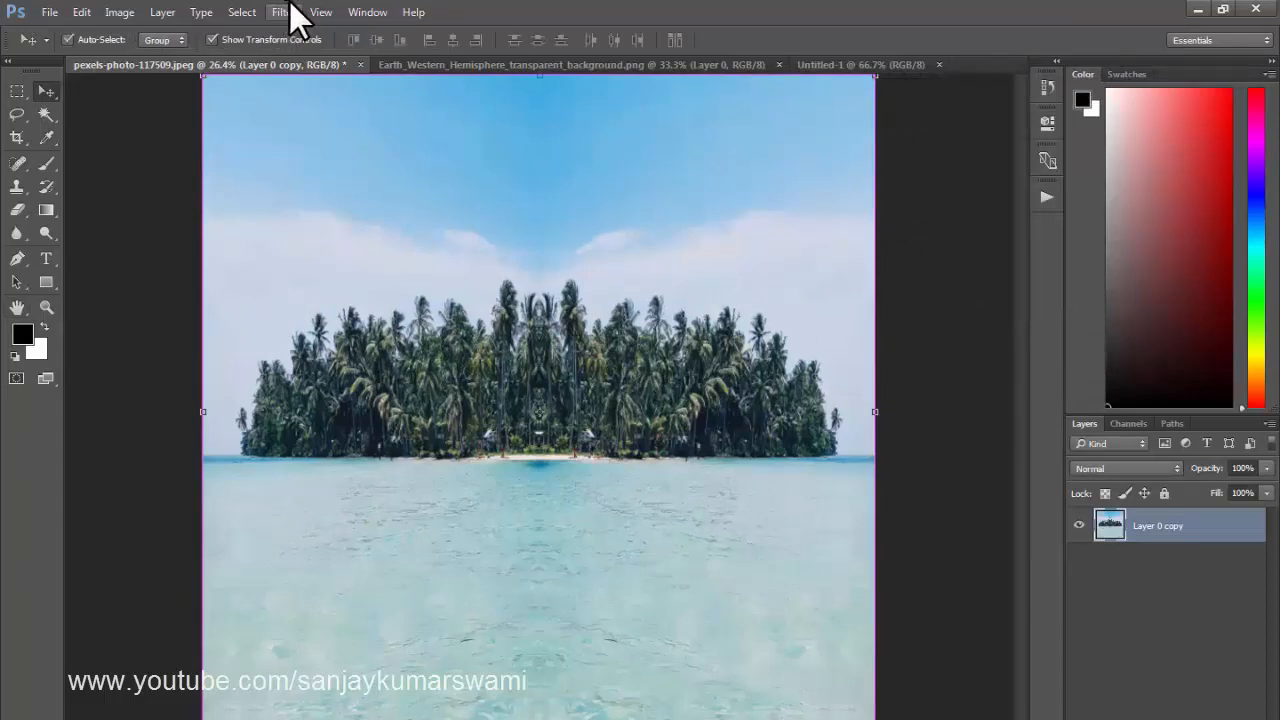
# Try the last Polar Coordinates filter on the upright square image, examine the circular result, and undo it
pyautogui.click(284, 12)
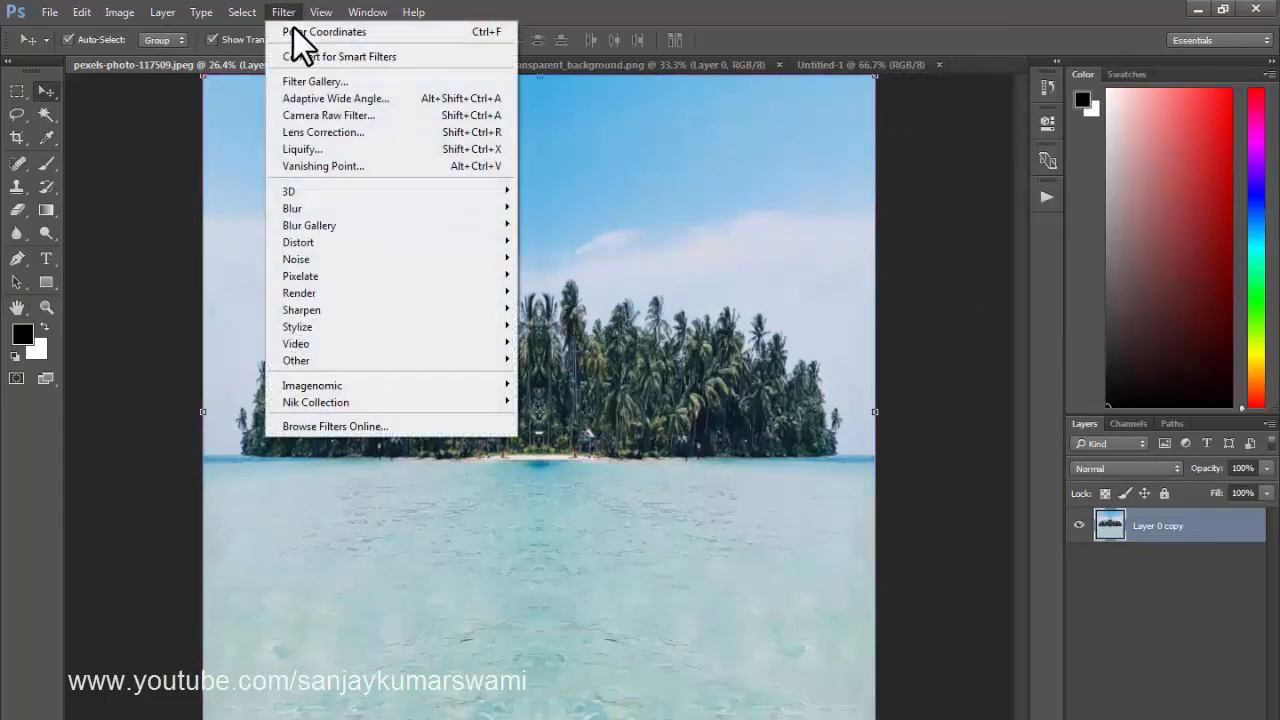
pyautogui.click(450, 31)
pyautogui.moveTo(564, 341)
pyautogui.mouseDown()
pyautogui.moveTo(538, 341)
pyautogui.moveTo(587, 357)
pyautogui.moveTo(572, 350)
pyautogui.mouseUp()
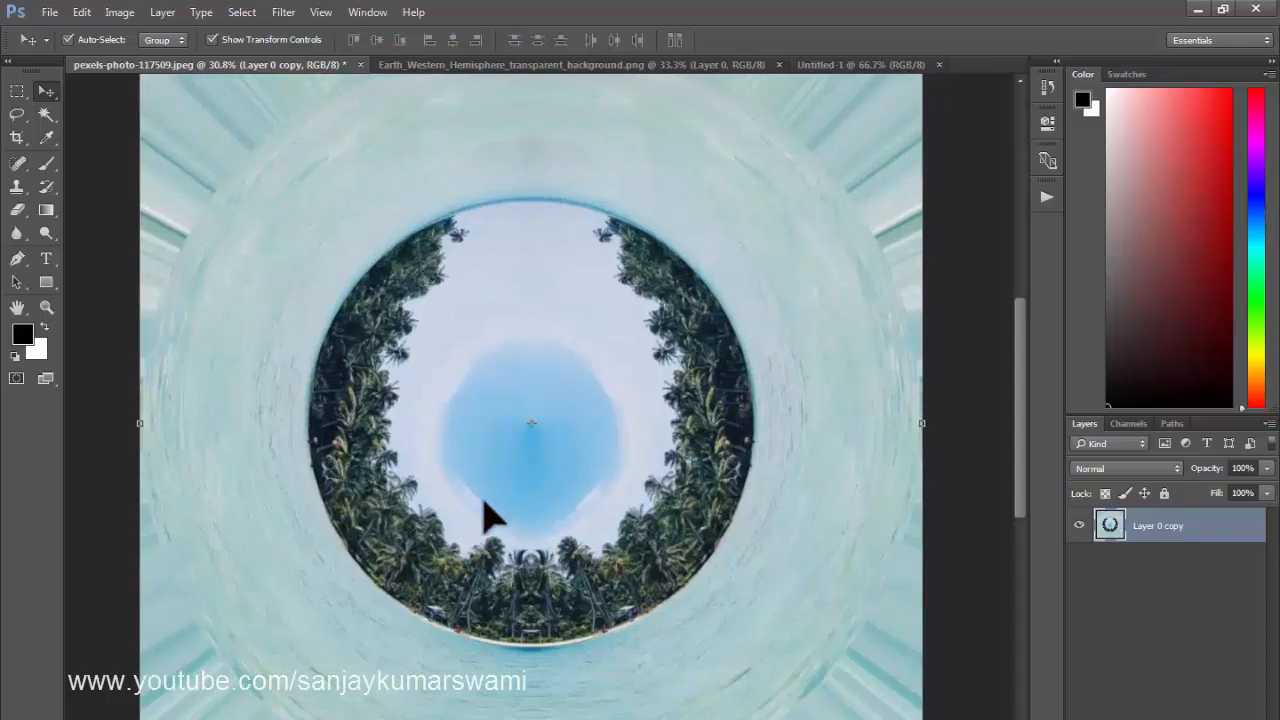
pyautogui.moveTo(571, 491); pyautogui.dragTo(494, 494)
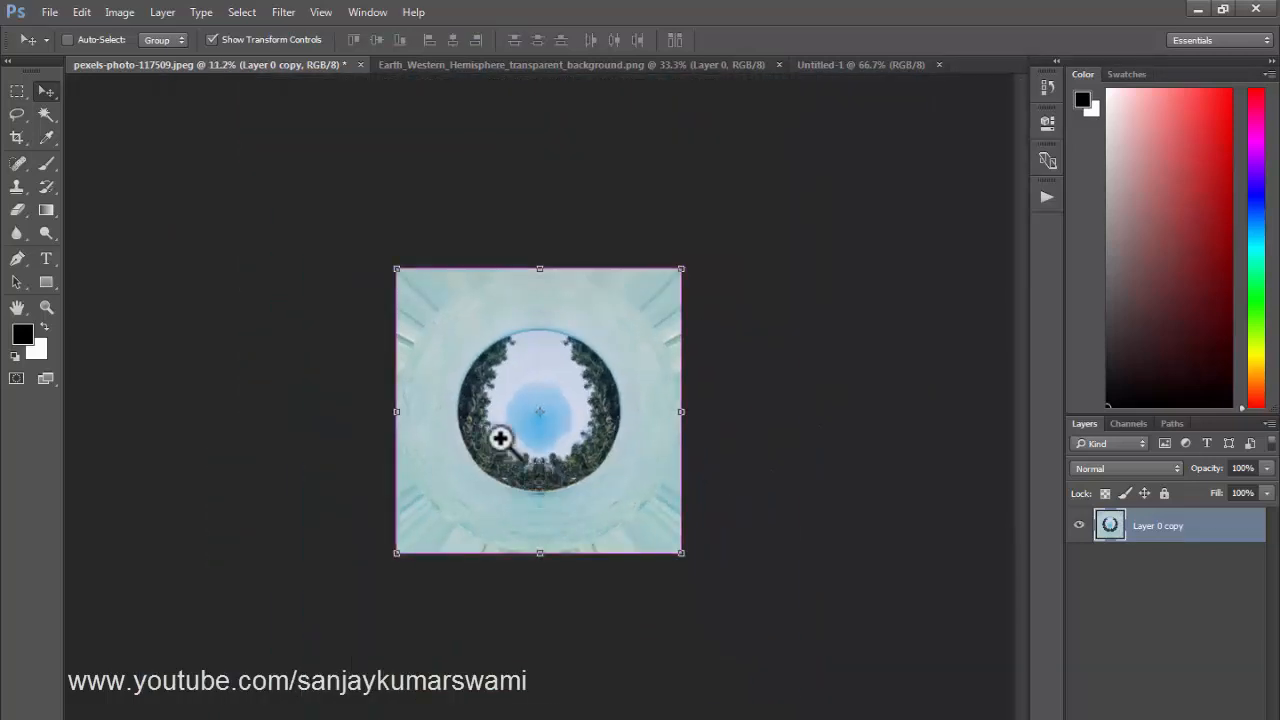
pyautogui.moveTo(500, 438); pyautogui.dragTo(565, 380)
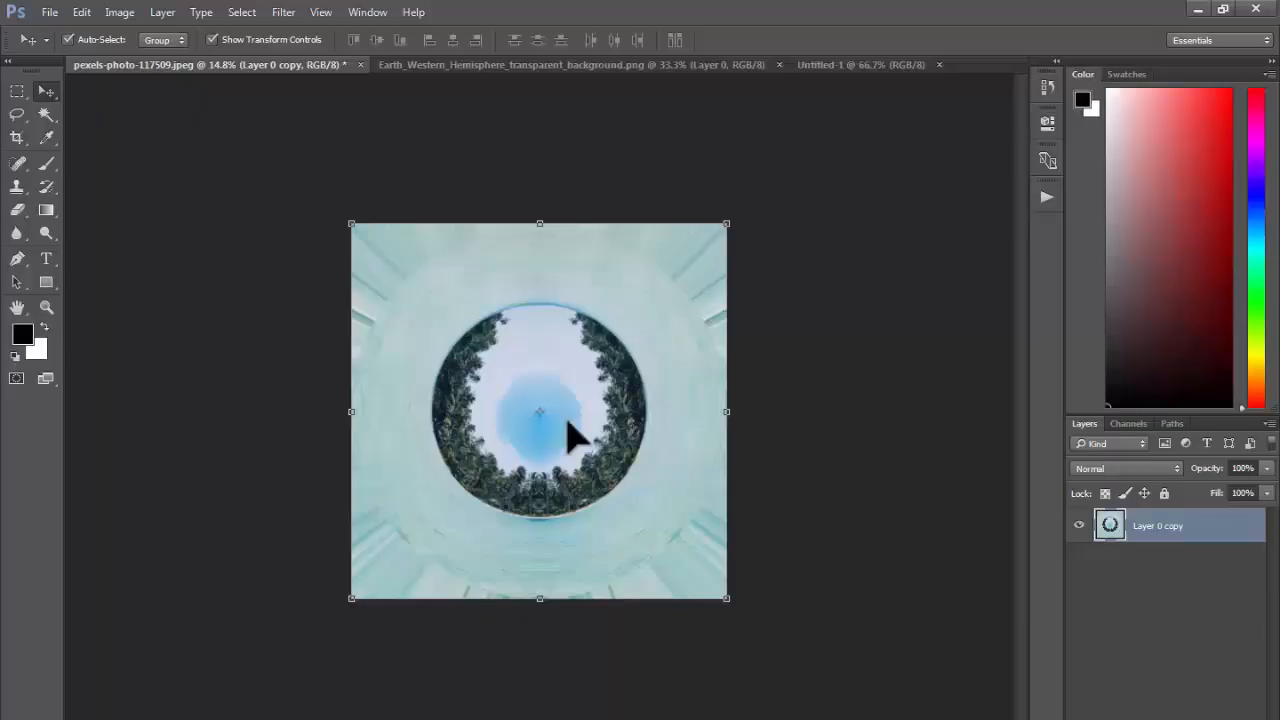
pyautogui.hotkey('ctrl', 'z')
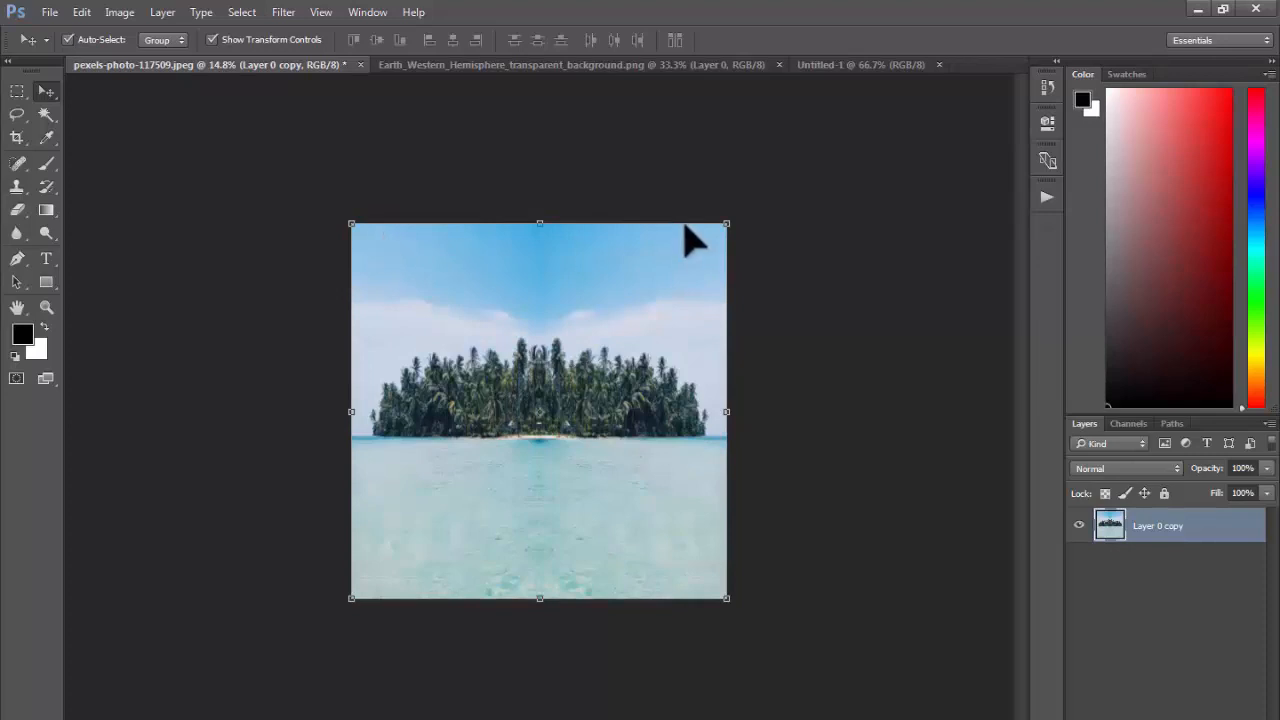
# Flip the square island layer vertically so the sea is above the sky
pyautogui.click(567, 212)
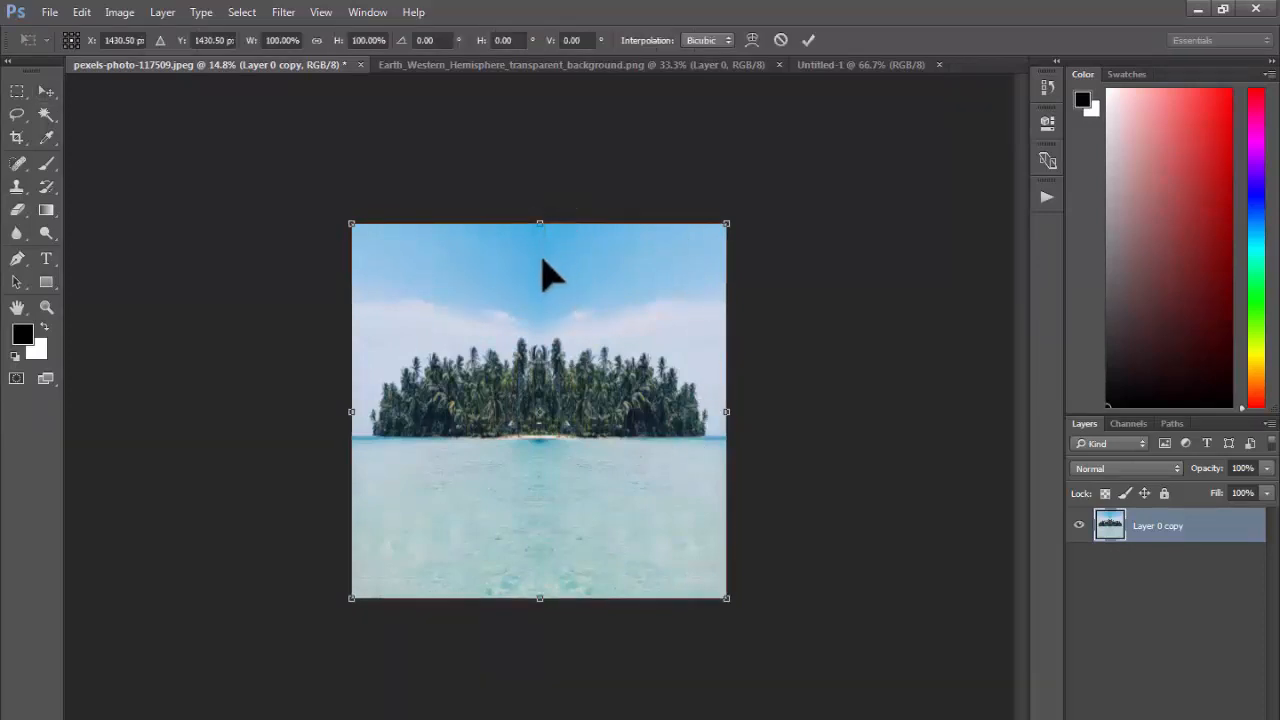
pyautogui.rightClick(548, 275)
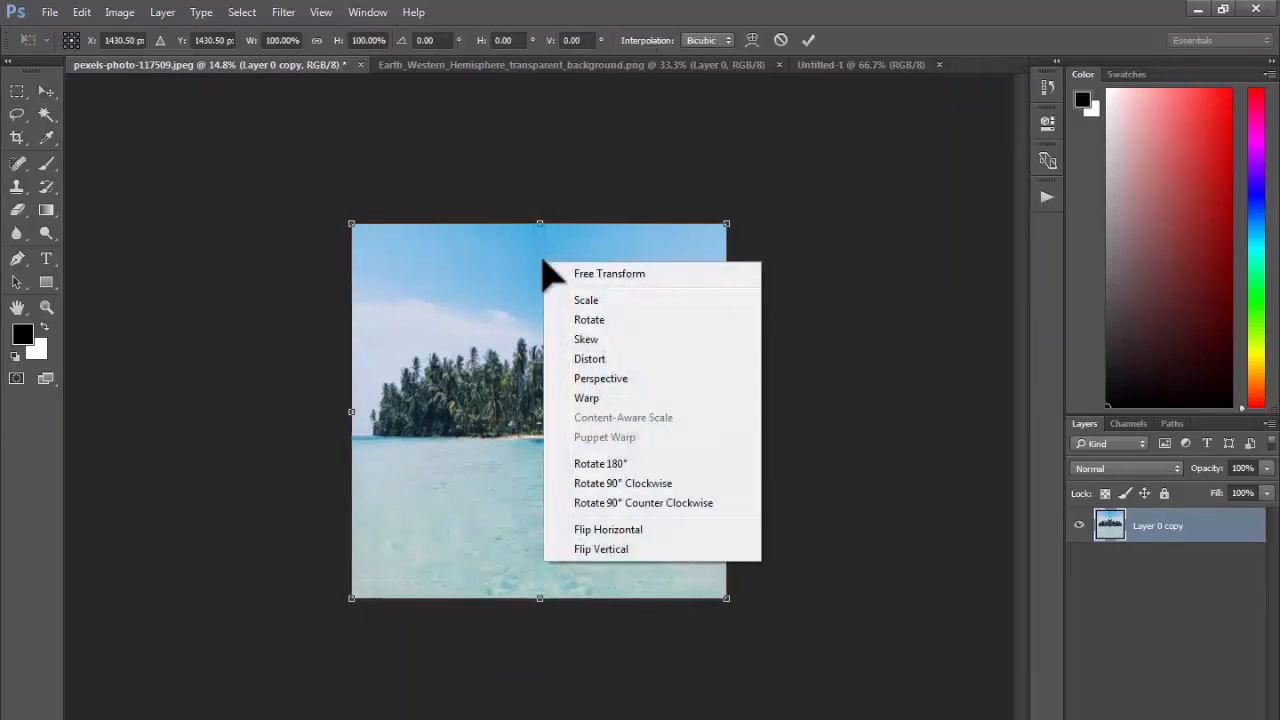
pyautogui.click(590, 548)
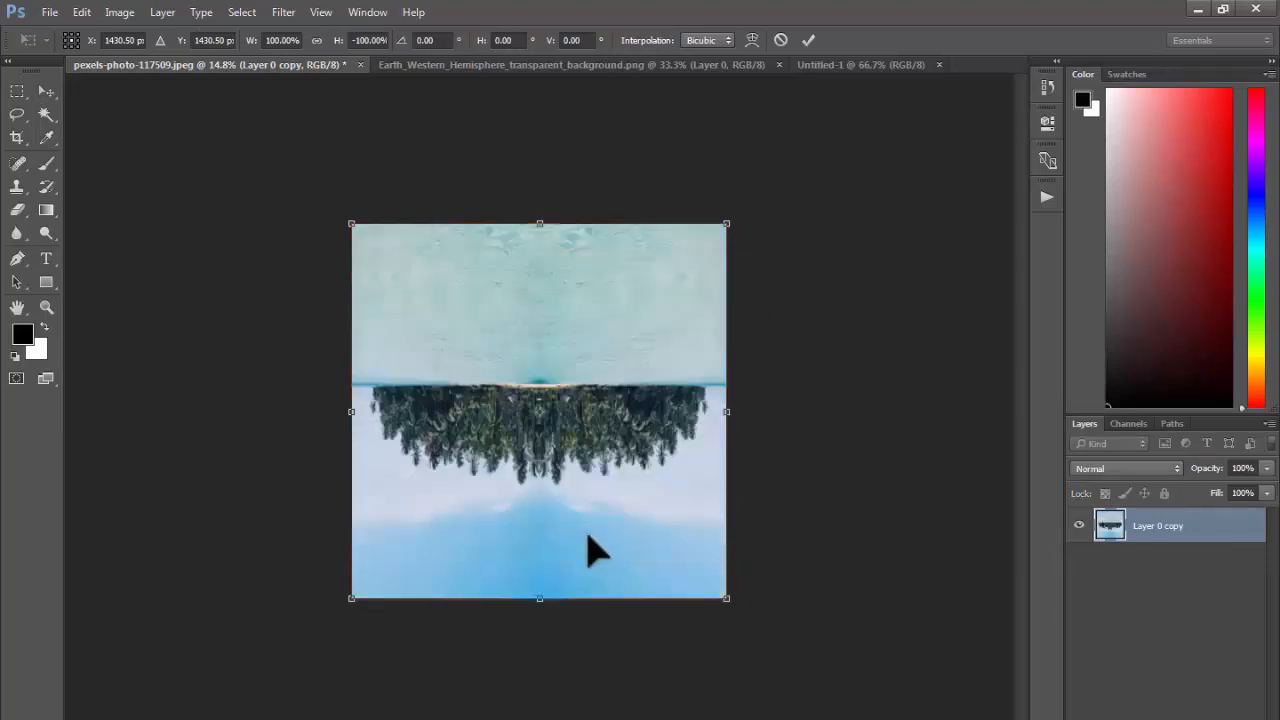
pyautogui.press('Return')
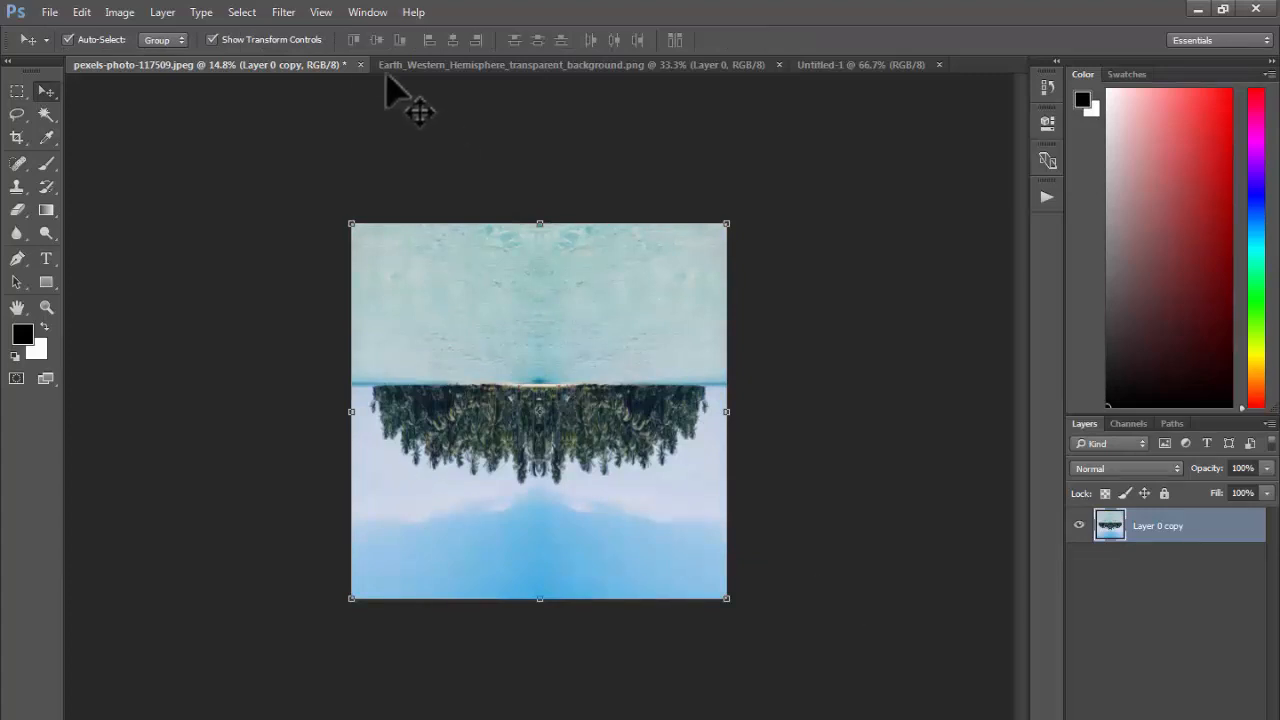
# Apply the Polar Coordinates filter to the flipped island with Rectangular to Polar and view the resulting planet closer
pyautogui.click(283, 12)
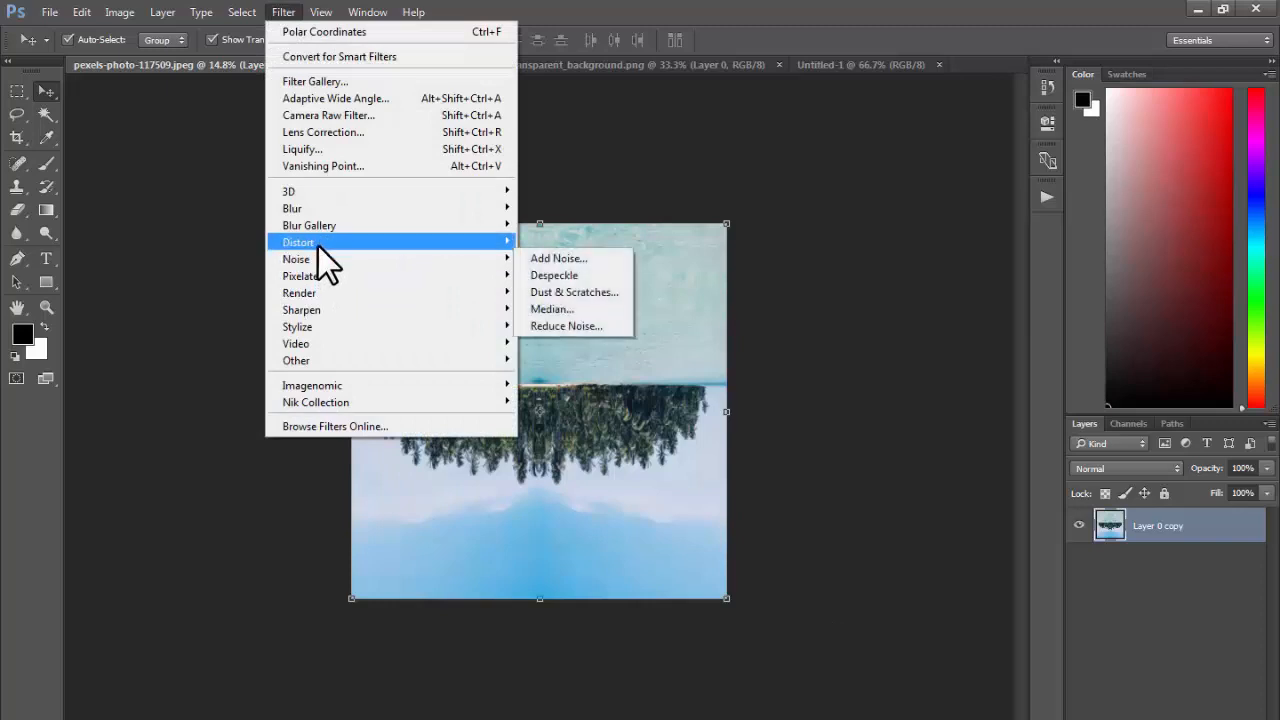
pyautogui.moveTo(318, 244)
pyautogui.click(570, 275)
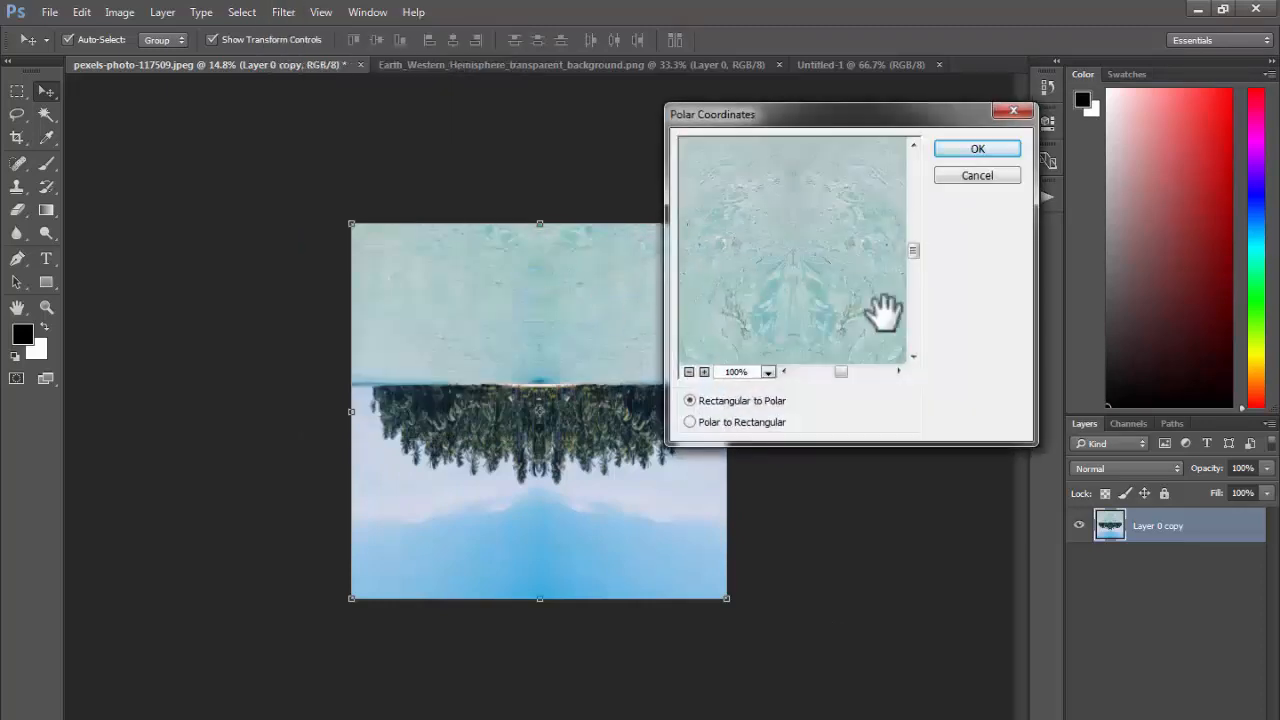
pyautogui.click(689, 372)
pyautogui.click(689, 372)
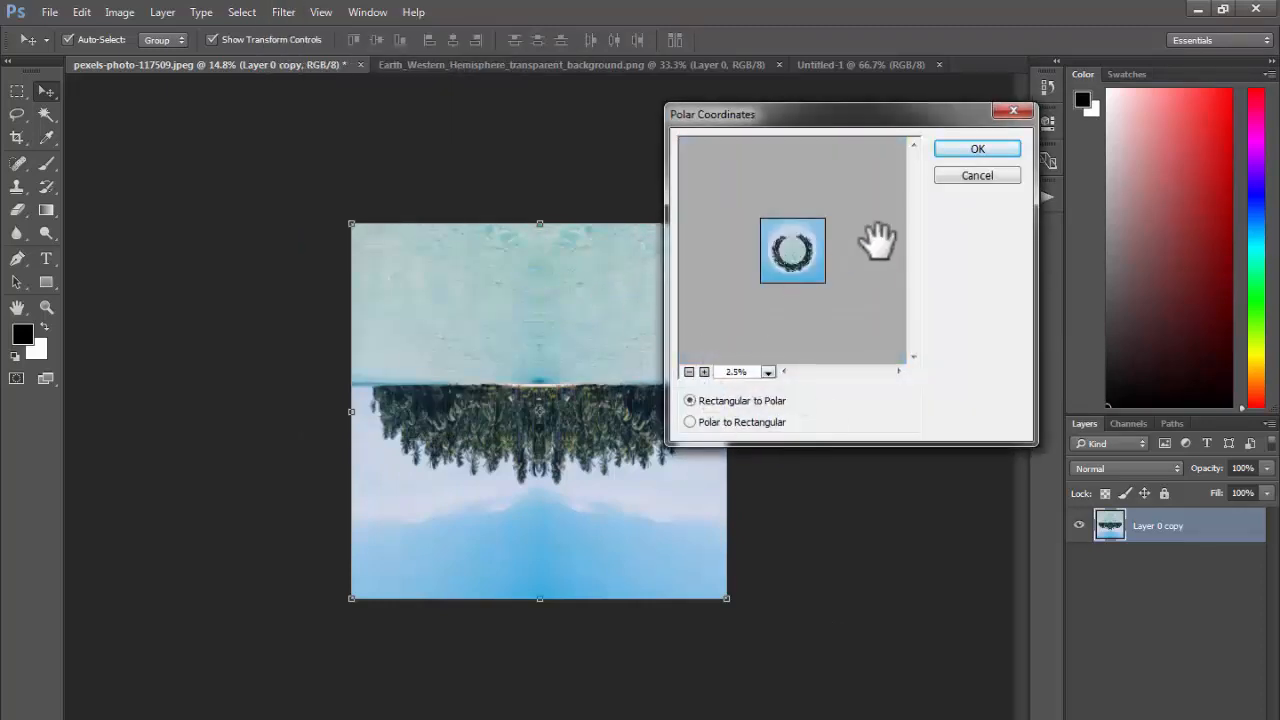
pyautogui.click(977, 150)
pyautogui.hotkey('ctrl', 'space')
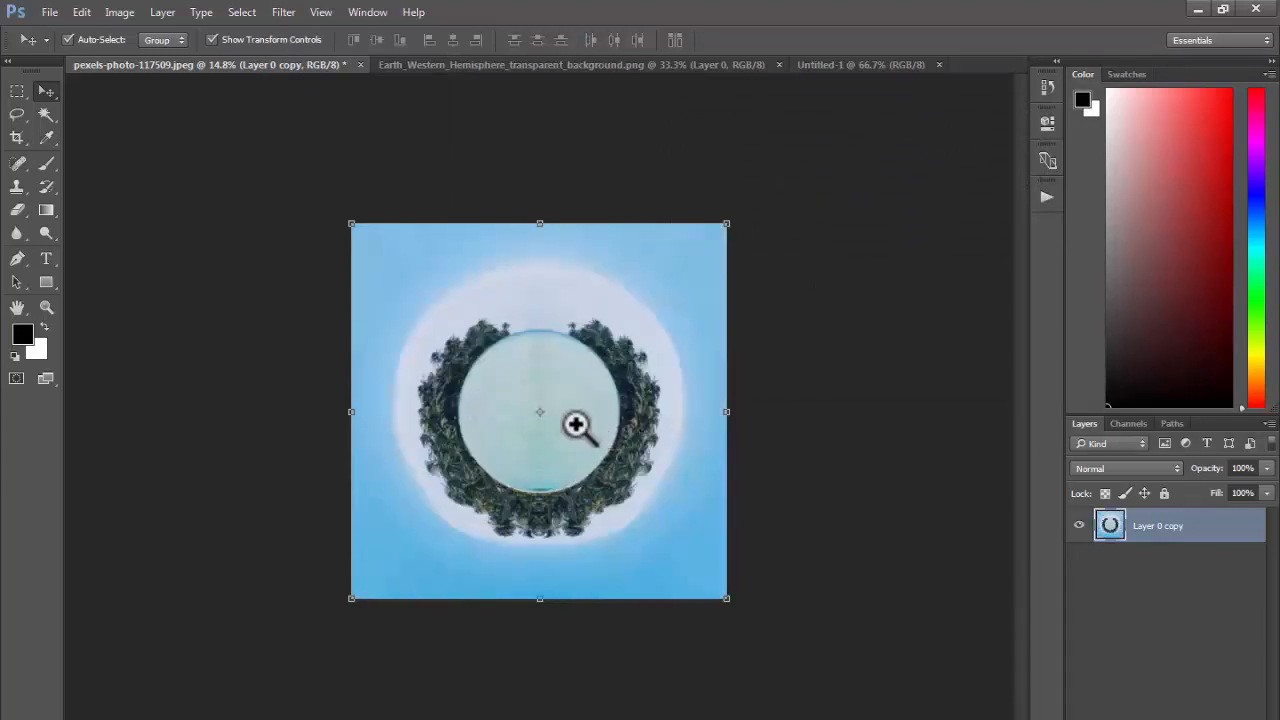
pyautogui.moveTo(654, 466); pyautogui.dragTo(638, 463)
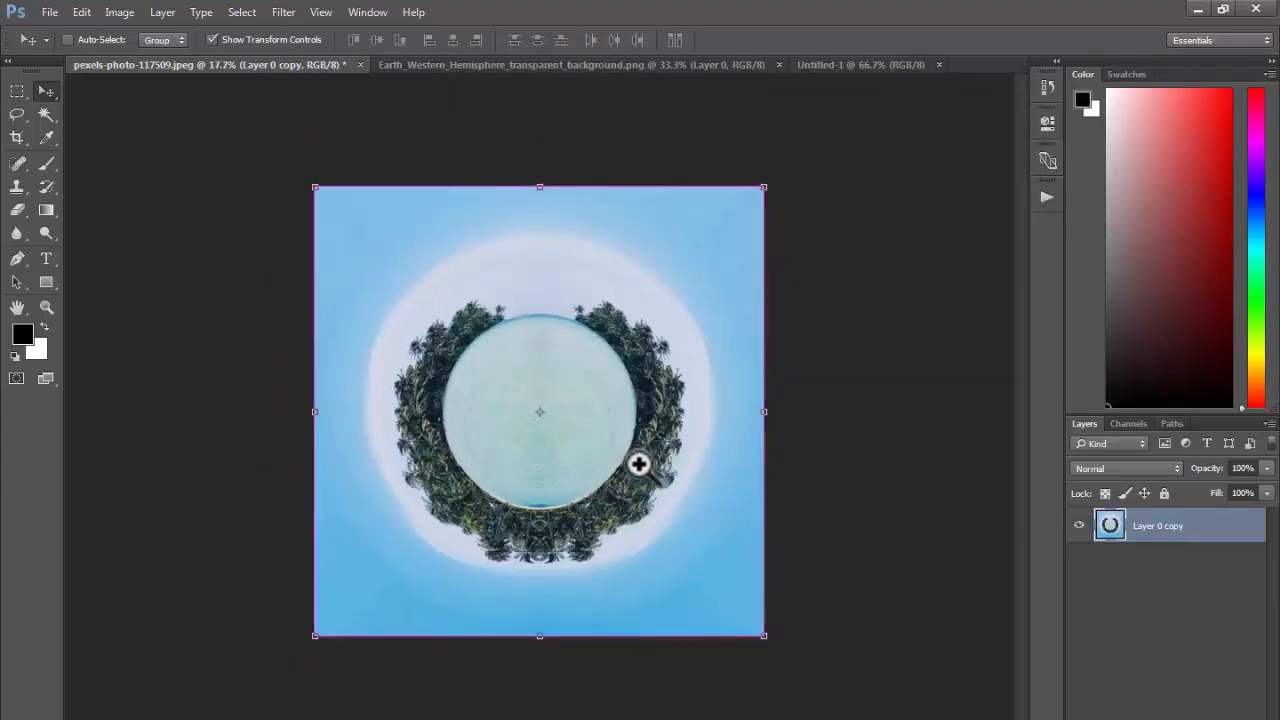
# Rotate the tiny-planet layer by half a turn so the densest palms sit at the top of the circle
pyautogui.hotkey('ctrl', 't')
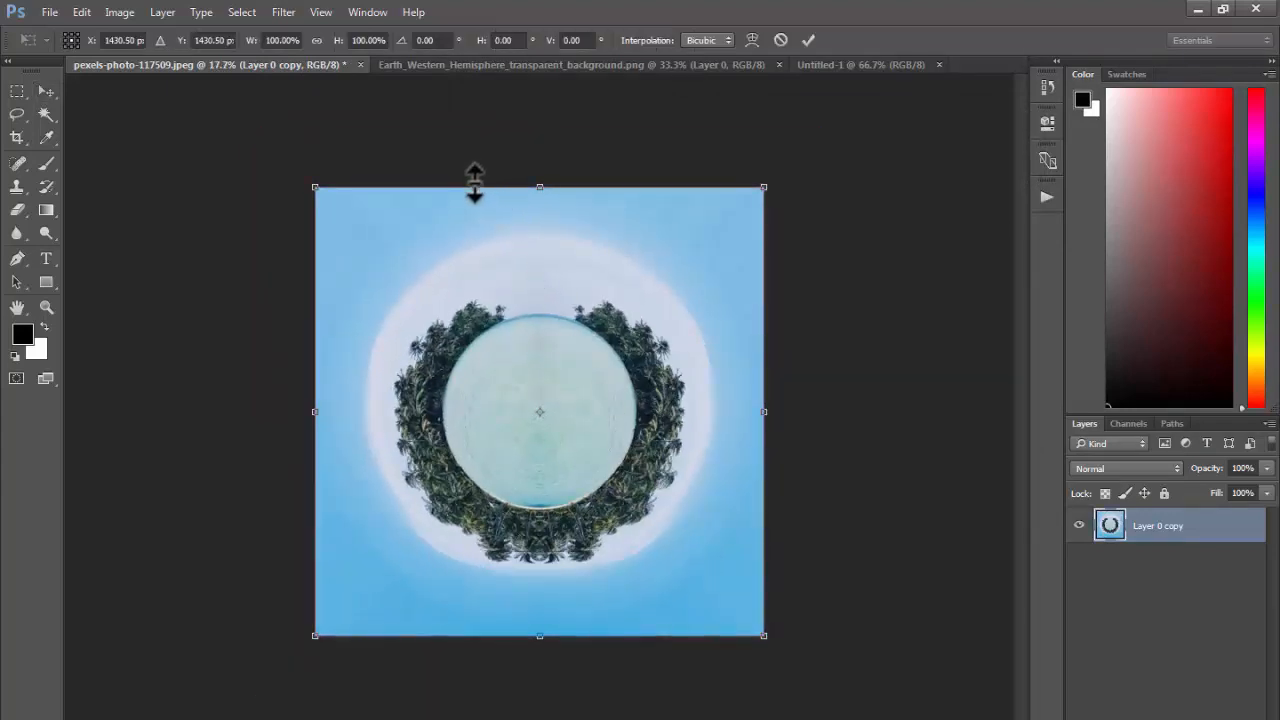
pyautogui.moveTo(470, 160); pyautogui.dragTo(572, 590)
pyautogui.press('Return')
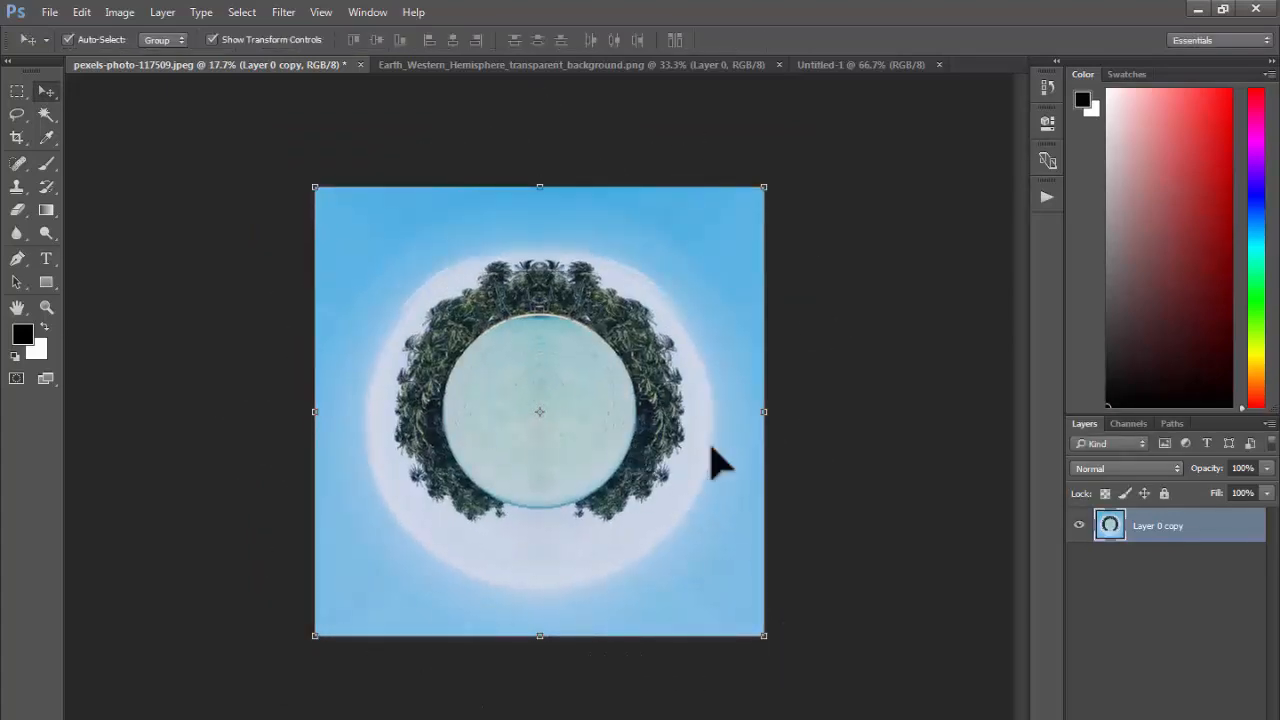
pyautogui.click(864, 414)
pyautogui.moveTo(612, 390); pyautogui.dragTo(576, 411)
pyautogui.moveTo(455, 253); pyautogui.dragTo(499, 284)
pyautogui.moveTo(276, 181); pyautogui.dragTo(330, 225)
pyautogui.moveTo(505, 311); pyautogui.dragTo(503, 389)
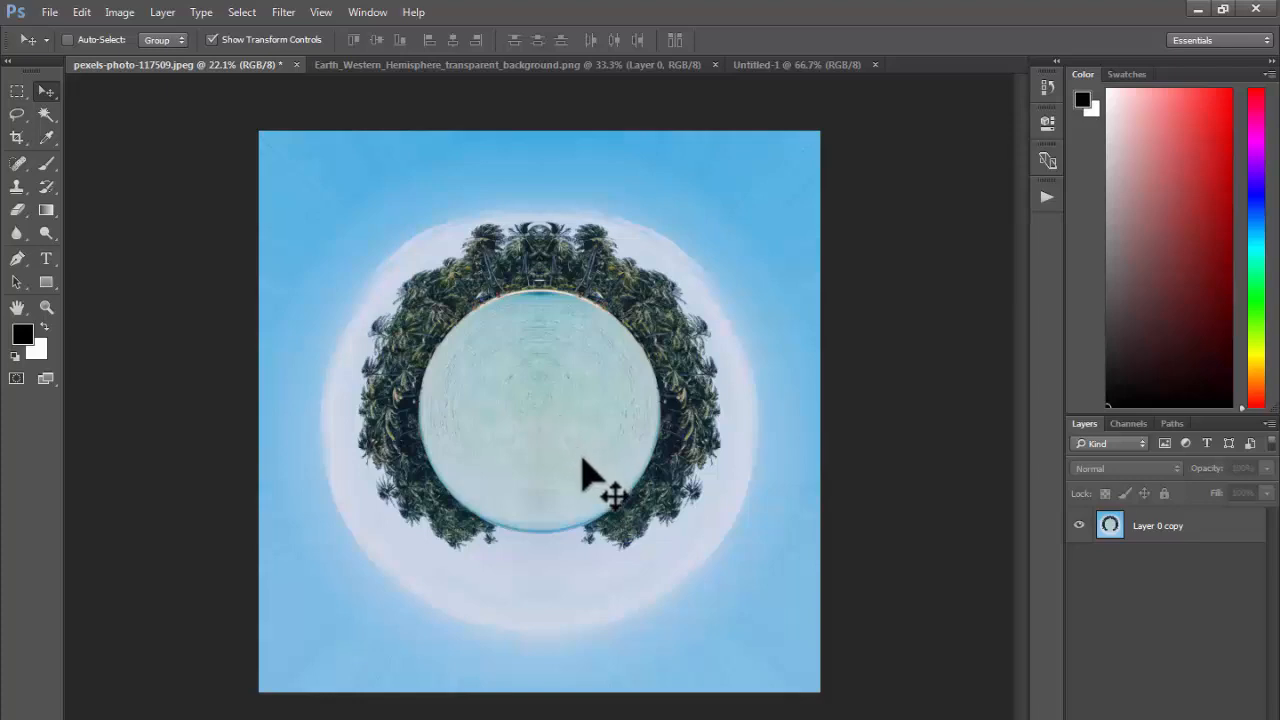
# Undo the half-turn rotation of the tiny planet and select its layer again
pyautogui.hotkey('ctrl', 'z')
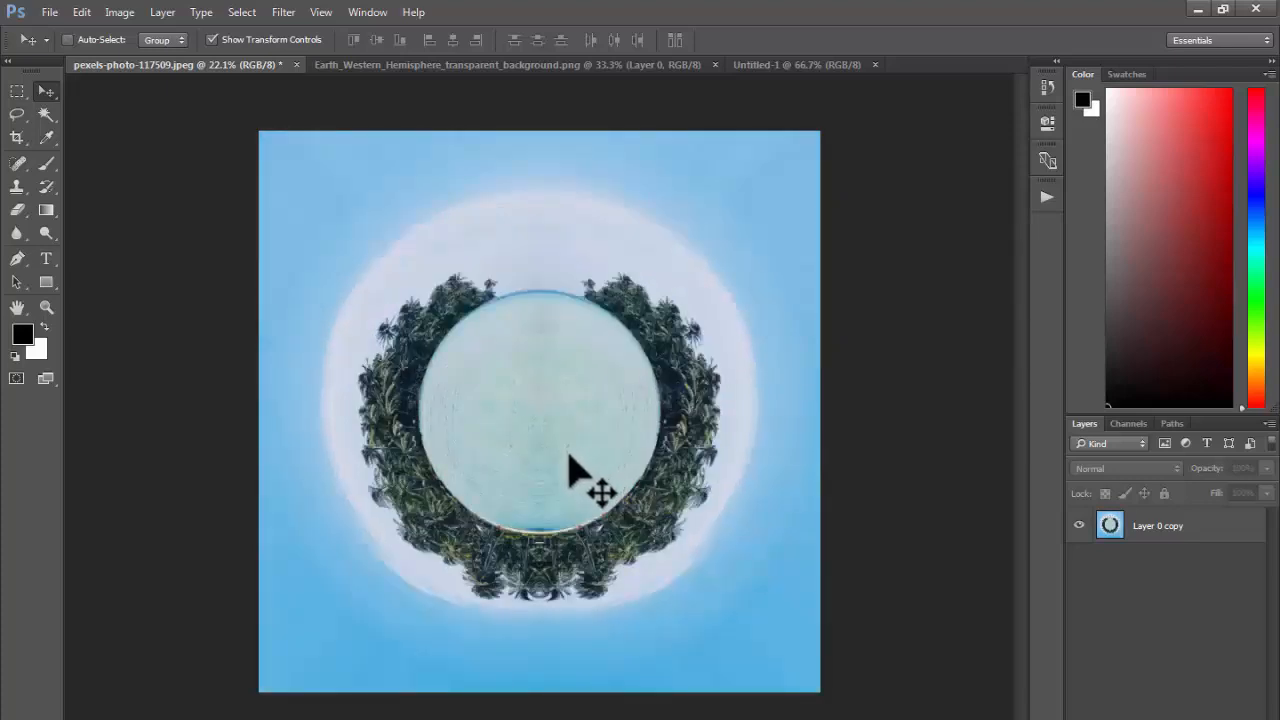
pyautogui.hotkey('ctrl', 'alt', 'z')
pyautogui.hotkey('ctrl', 'shift', 'z')
pyautogui.hotkey('ctrl', 'shift', 'z')
pyautogui.hotkey('ctrl', 'z')
pyautogui.click(589, 437)
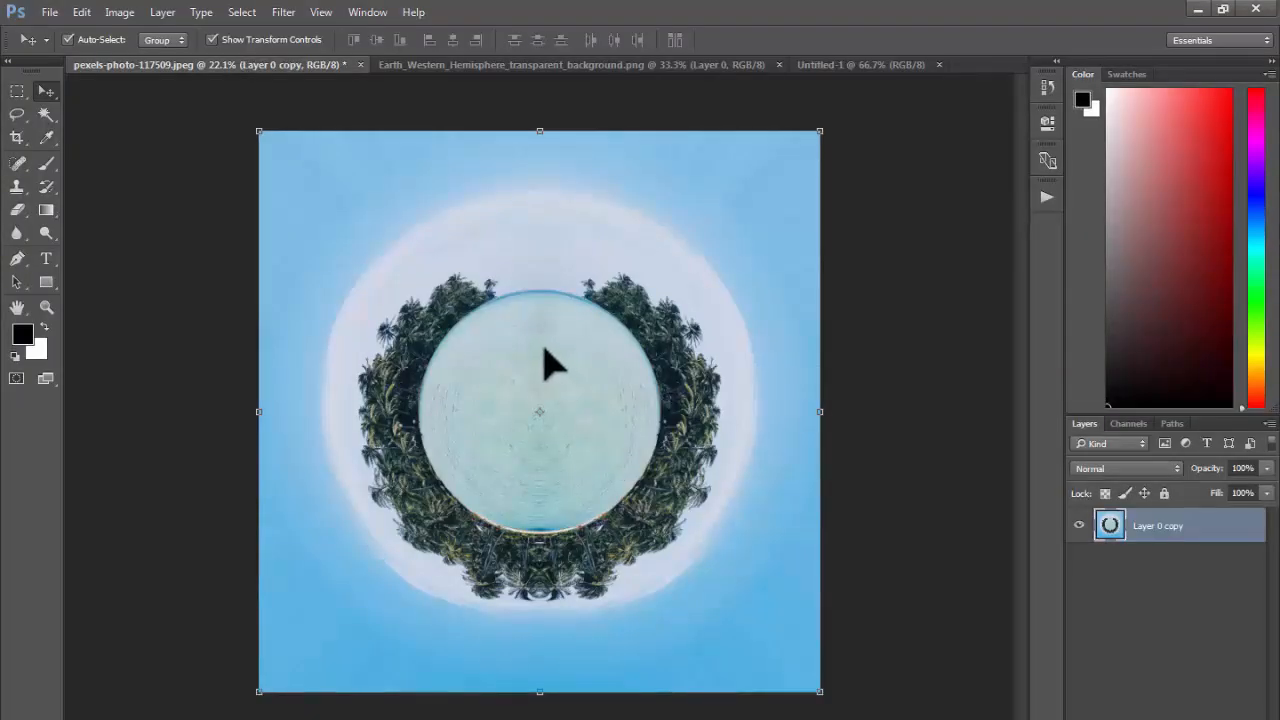
# Apply the Polar Coordinates filter to the planet layer with Polar to Rectangular, previewing the whole image
pyautogui.click(285, 11)
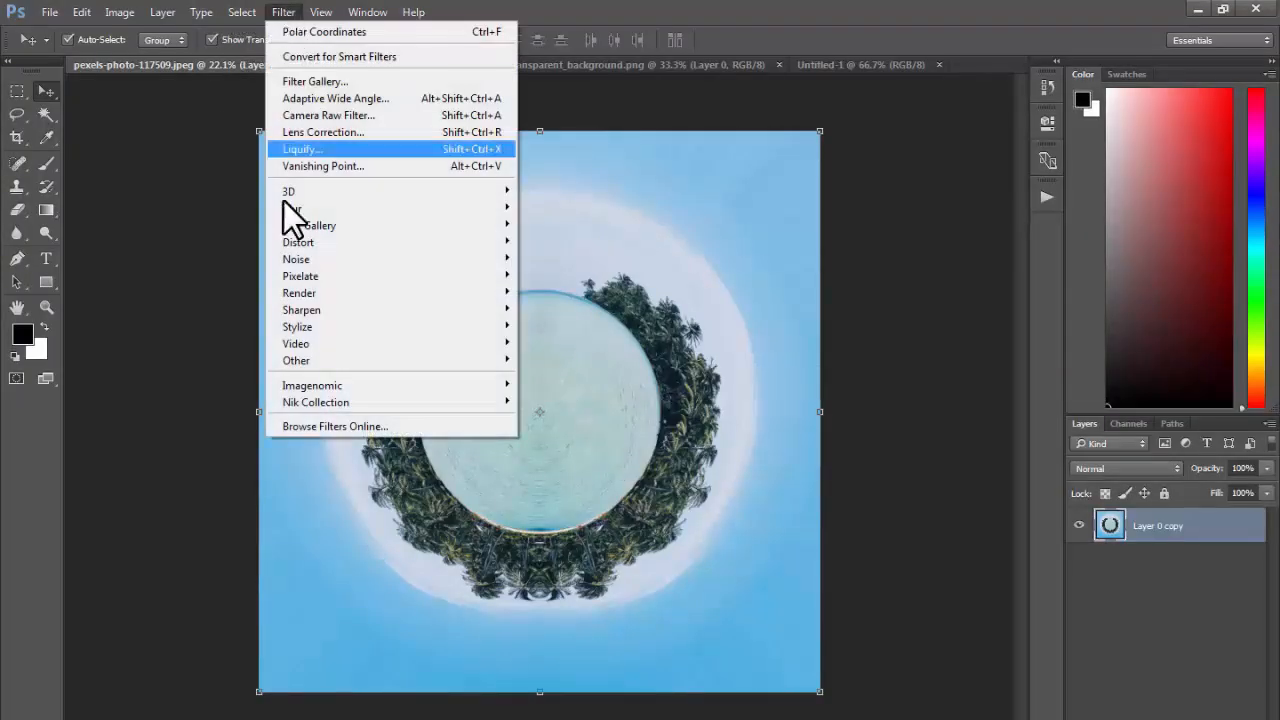
pyautogui.moveTo(317, 241)
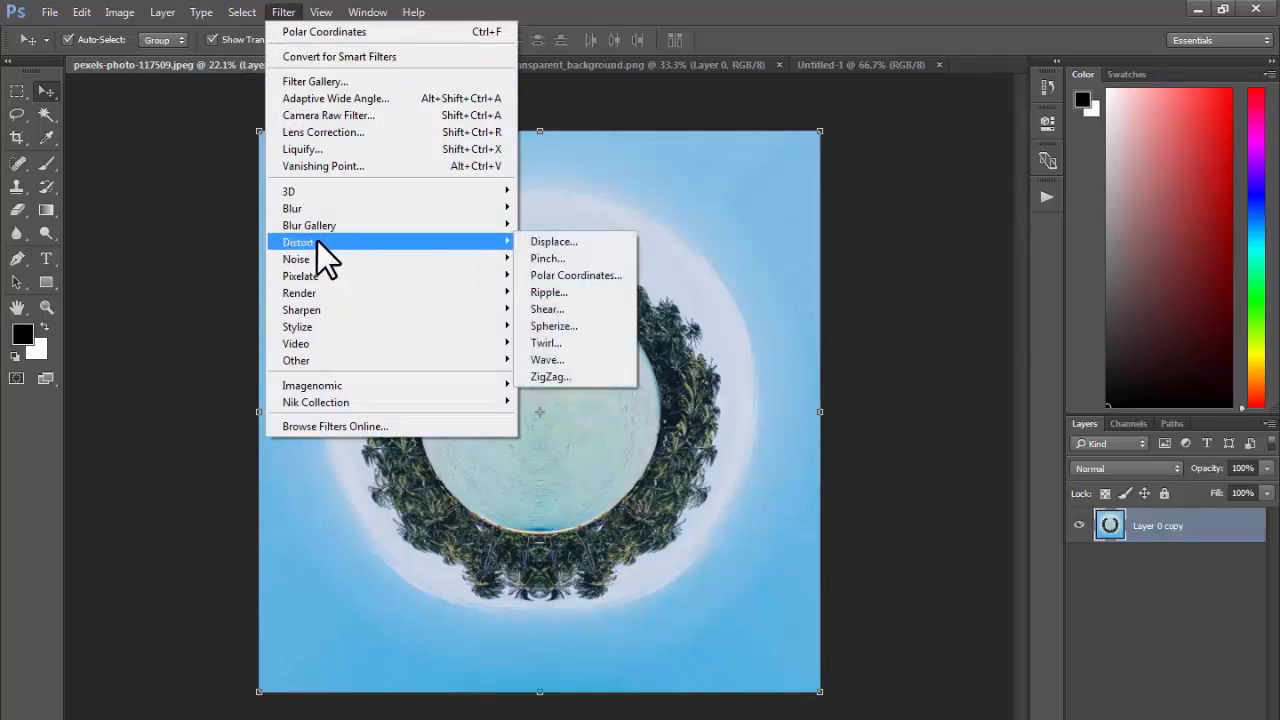
pyautogui.click(580, 275)
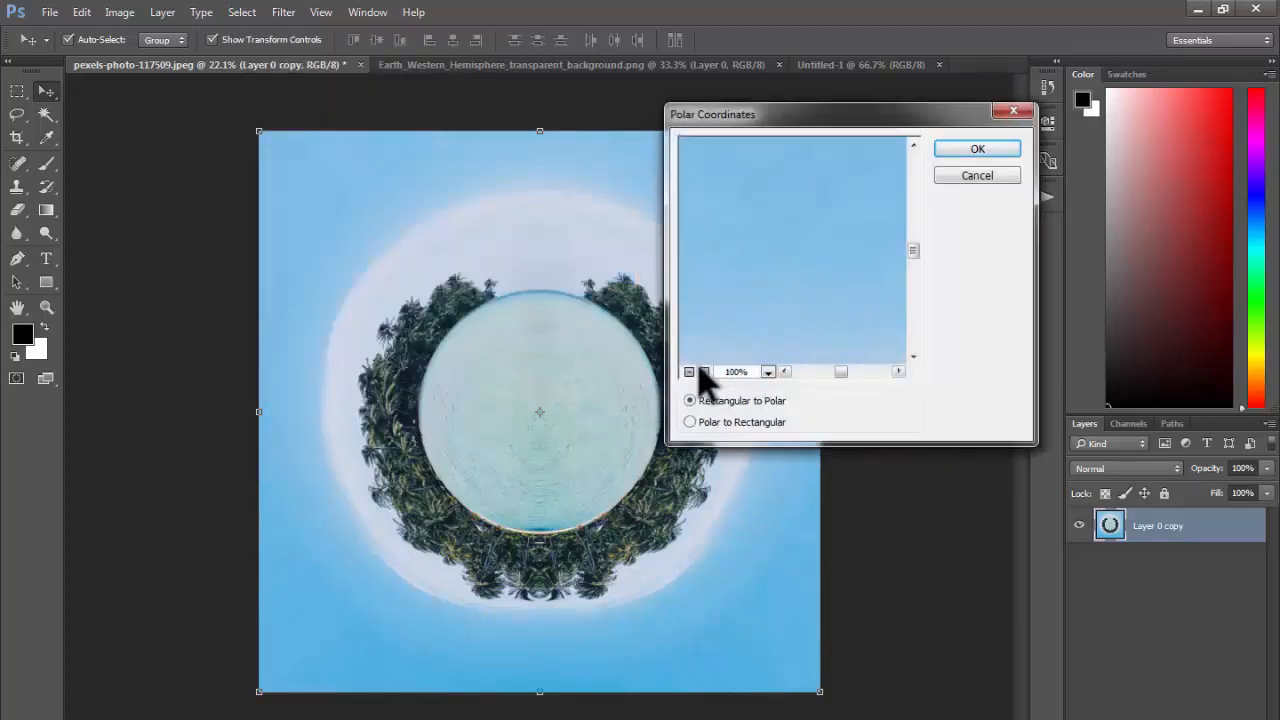
pyautogui.click(689, 371)
pyautogui.click(689, 371)
pyautogui.click(689, 371)
pyautogui.click(689, 371)
pyautogui.click(689, 371)
pyautogui.click(689, 371)
pyautogui.click(689, 371)
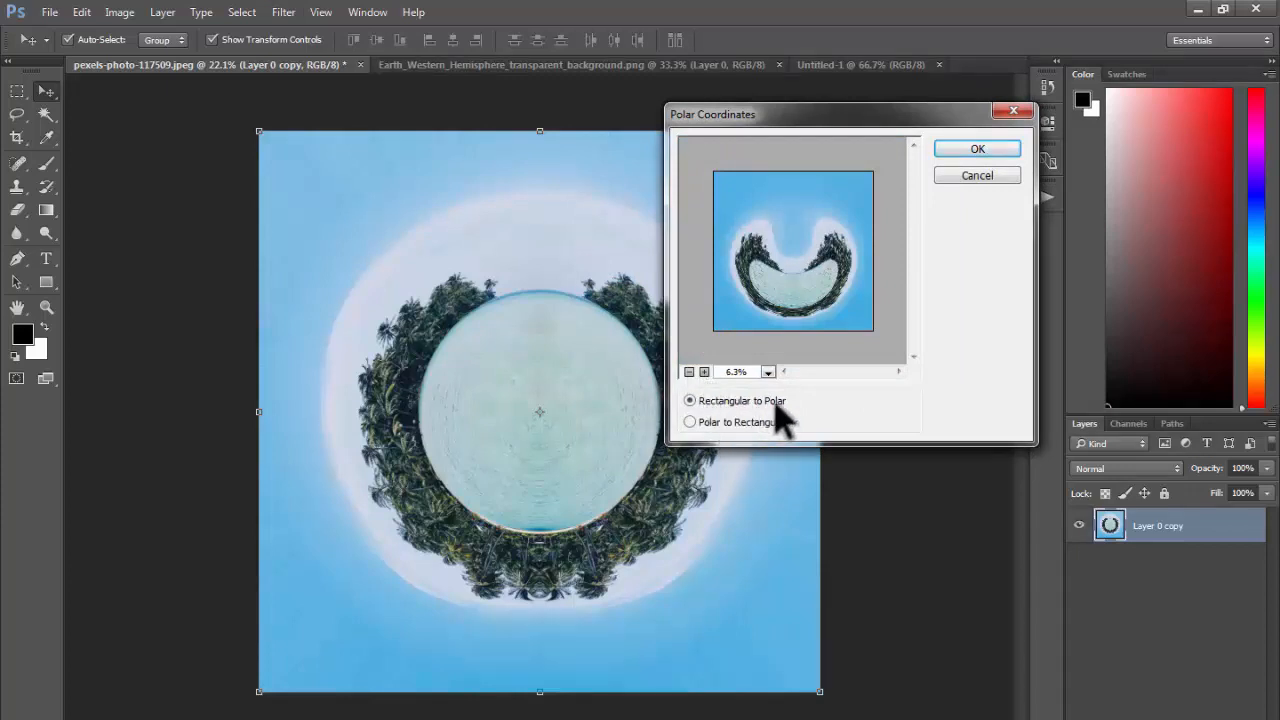
pyautogui.click(690, 423)
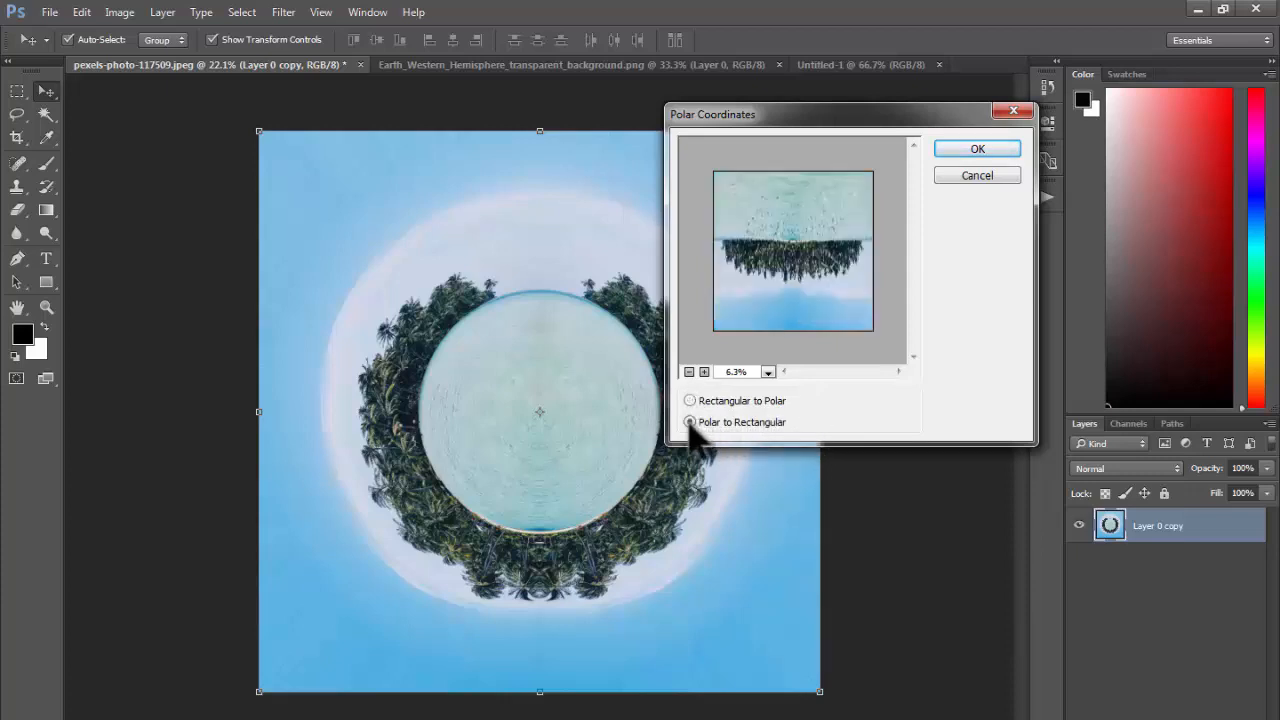
pyautogui.click(957, 153)
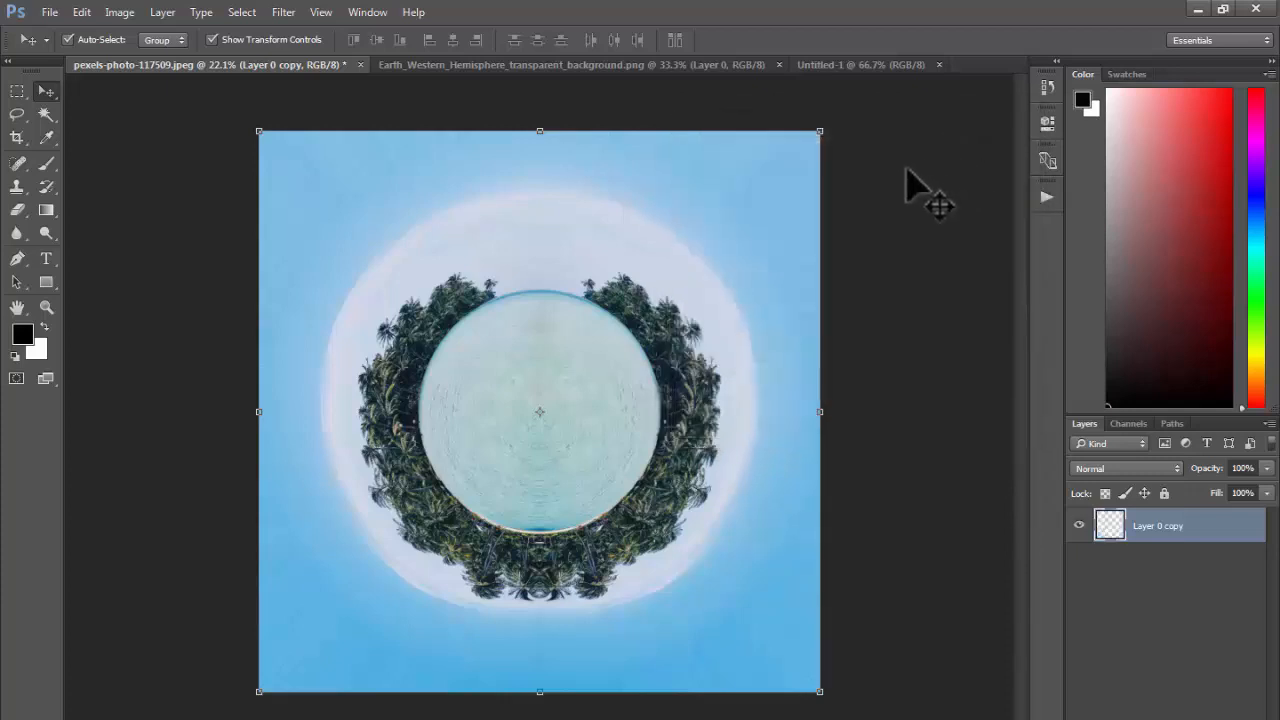
# Flip the unrolled island layer vertically so the sky is above the sea
pyautogui.hotkey('ctrl', 't')
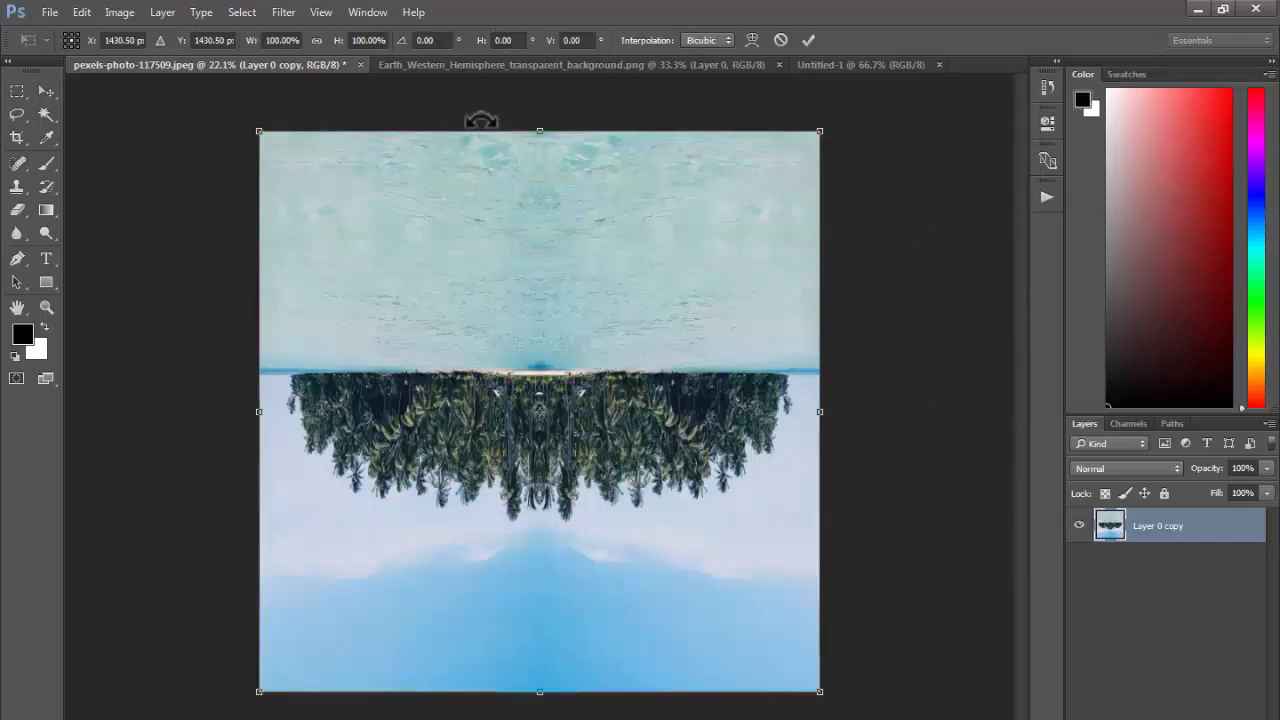
pyautogui.rightClick(483, 182)
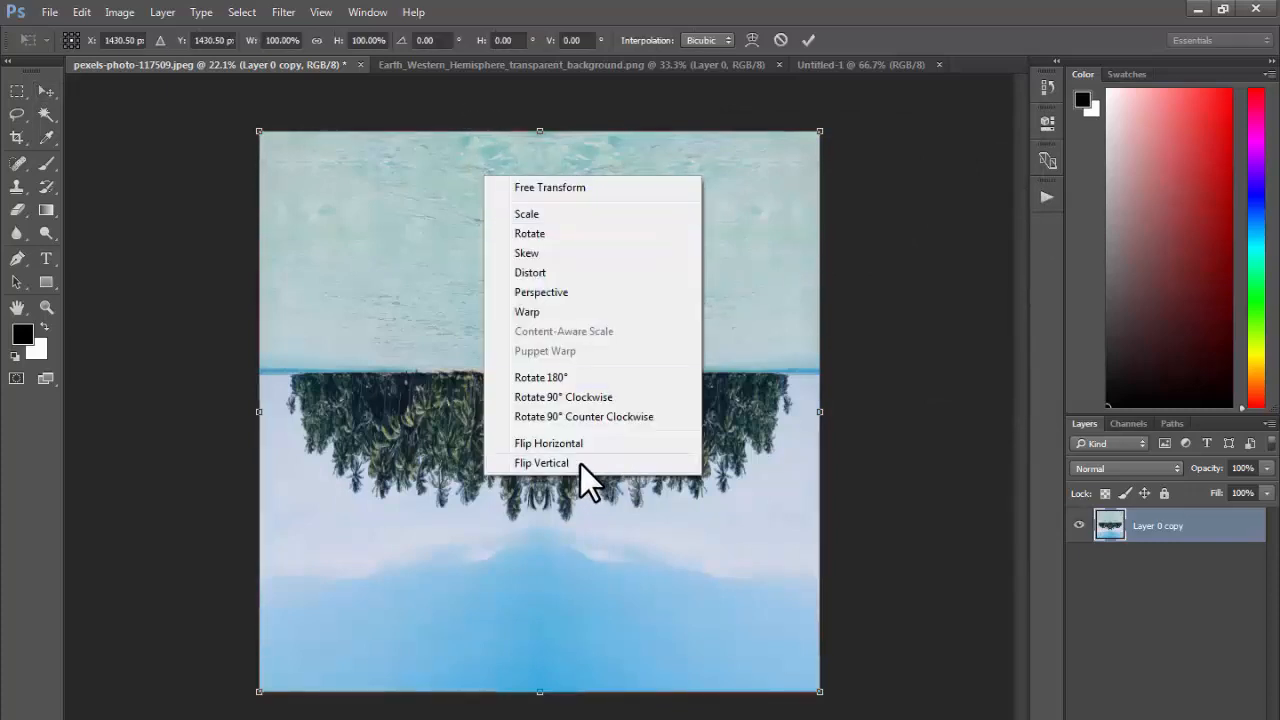
pyautogui.click(580, 464)
pyautogui.press('Return')
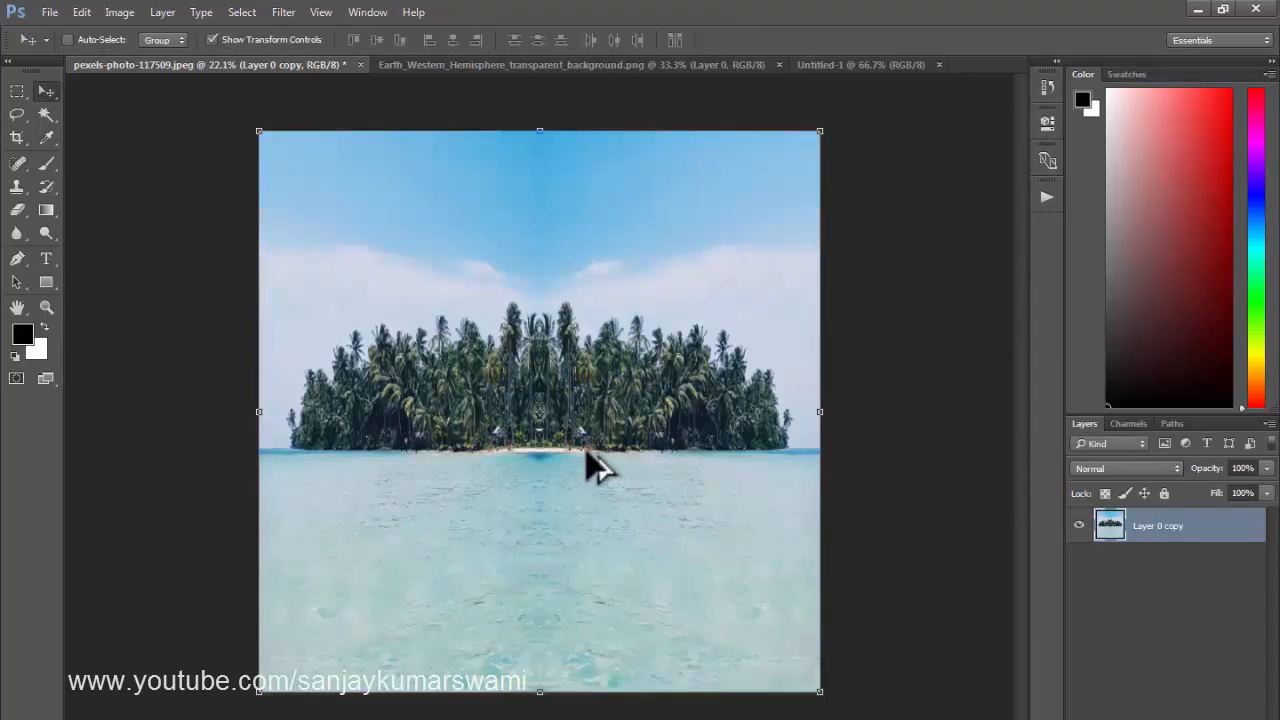
# Step back through the flip and polar edits to the upright square island from before the planet was made
pyautogui.hotkey('ctrl', 'z')
pyautogui.hotkey('ctrl', 'shift', 'z')
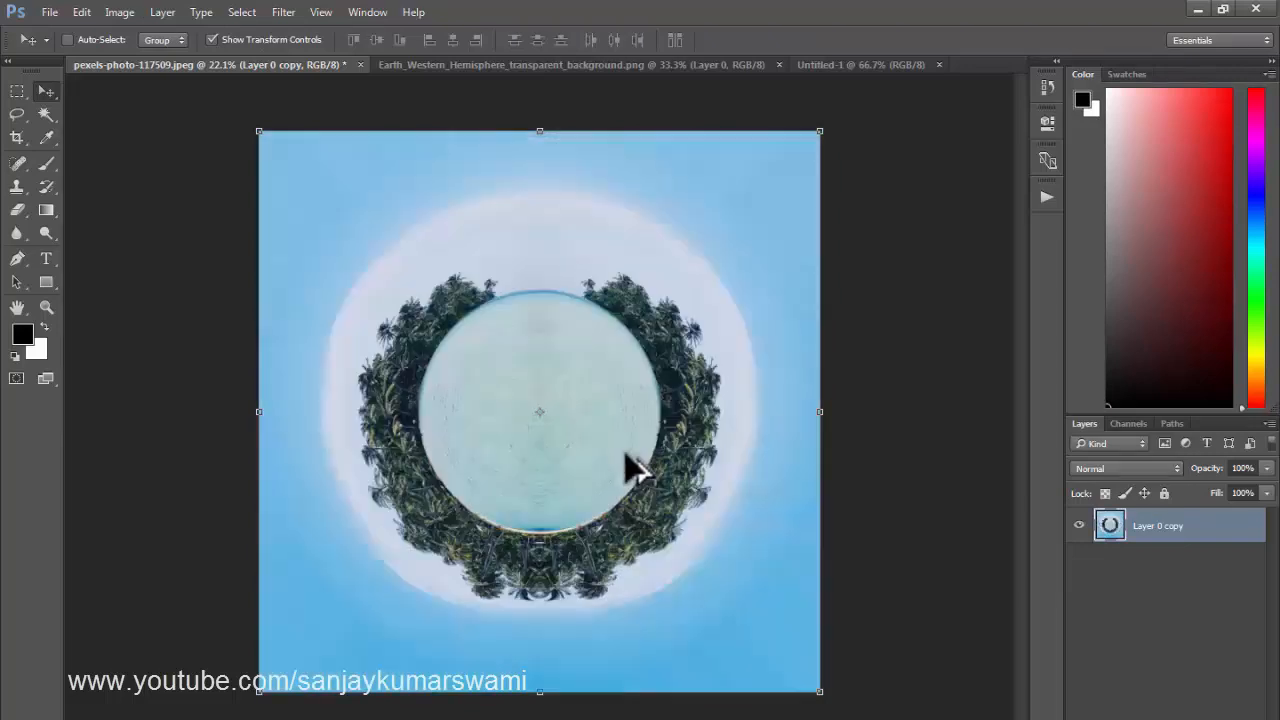
pyautogui.hotkey('ctrl', 'alt', 'z')
pyautogui.hotkey('ctrl', 'alt', 'z')
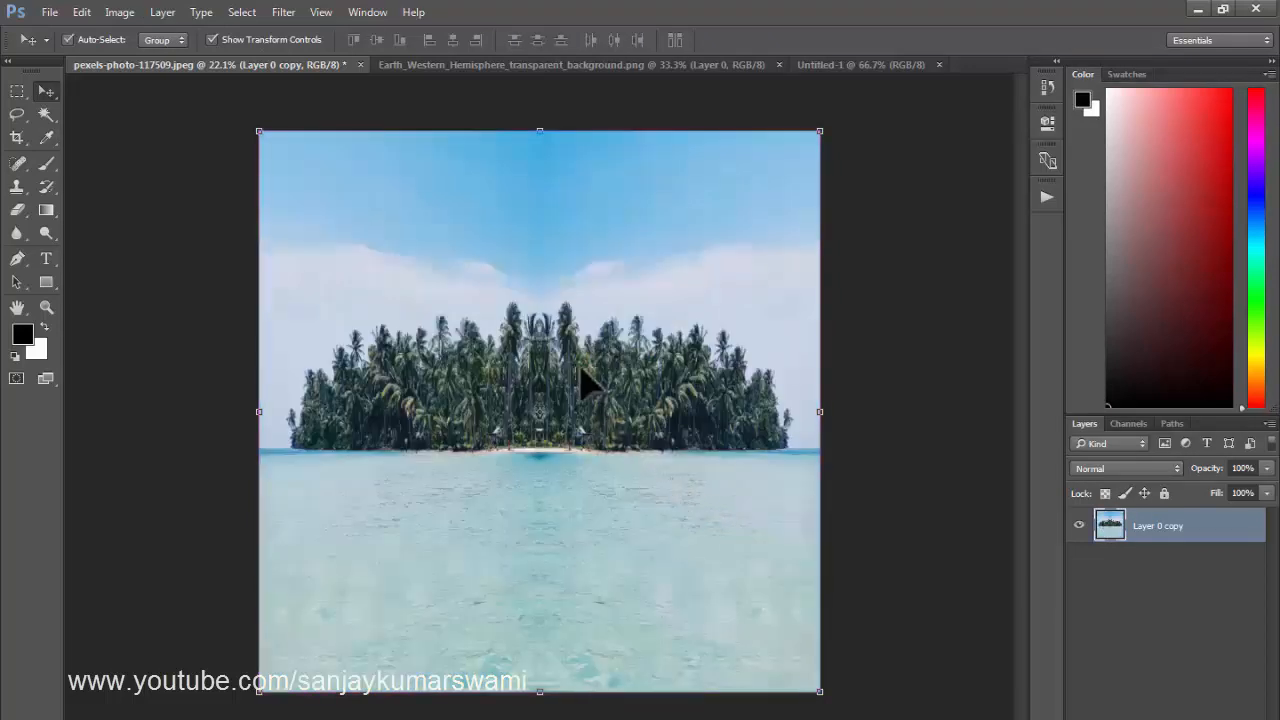
pyautogui.click(284, 14)
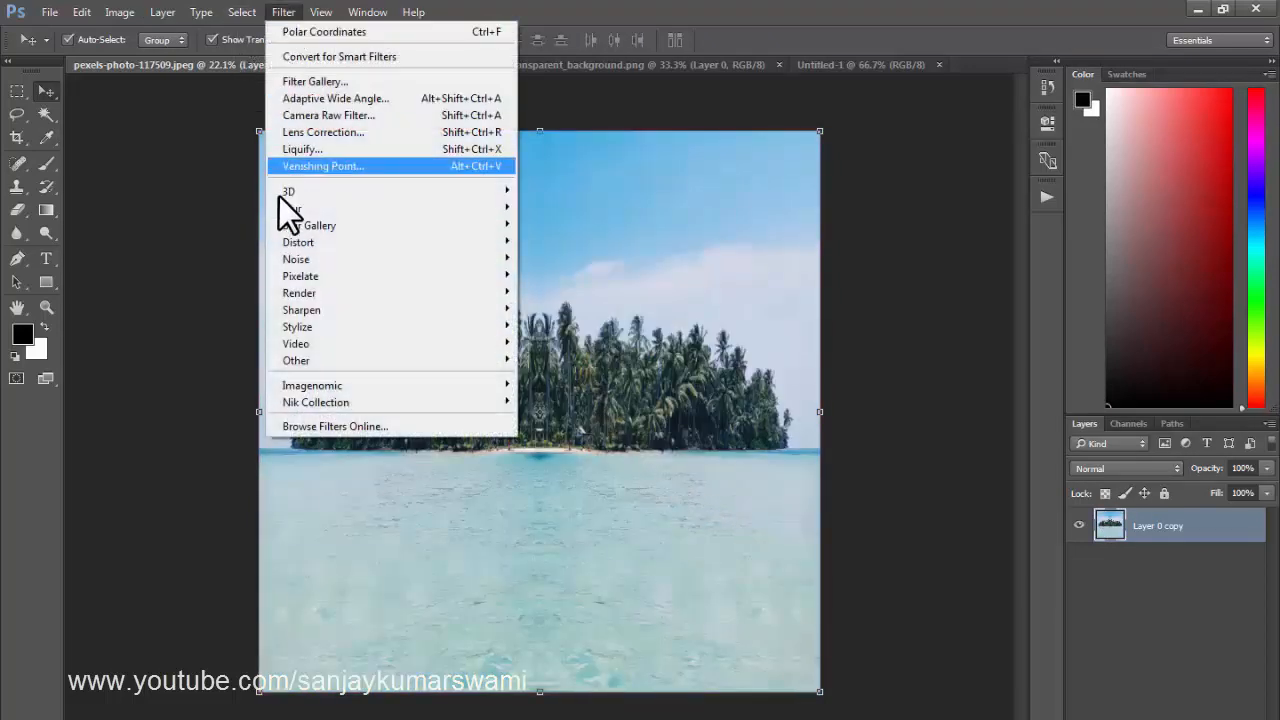
pyautogui.moveTo(310, 242)
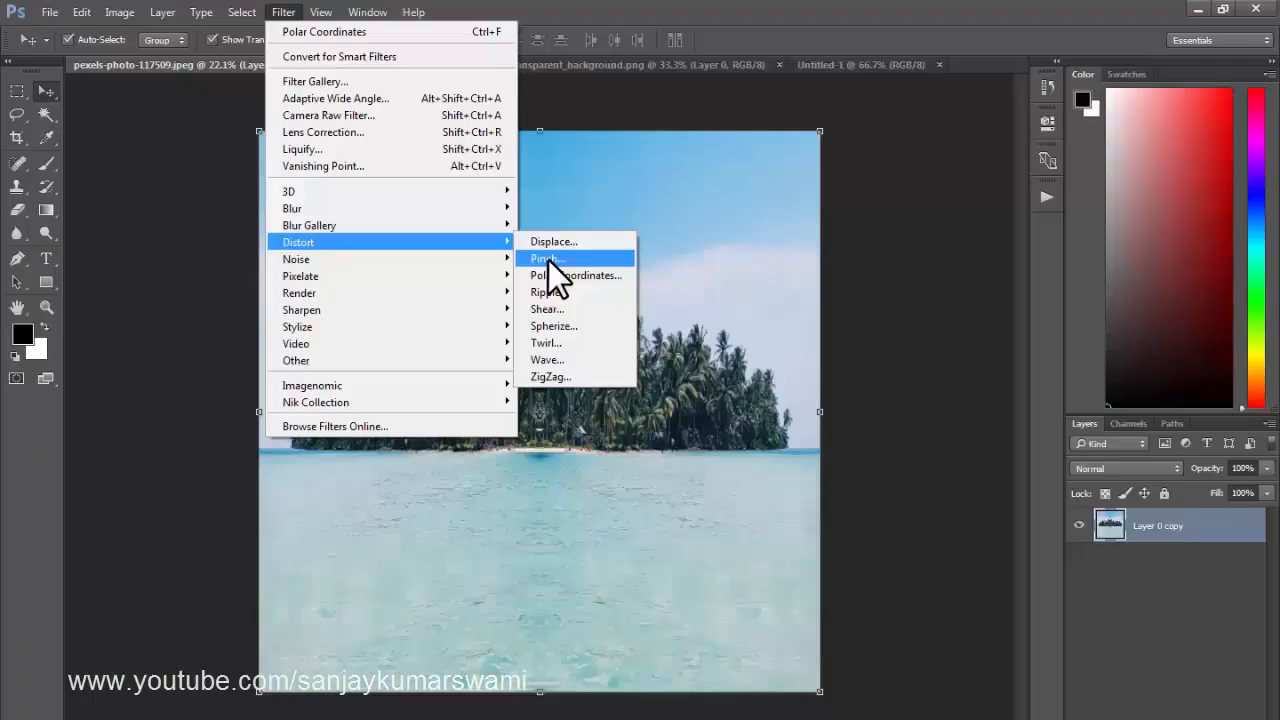
pyautogui.click(565, 276)
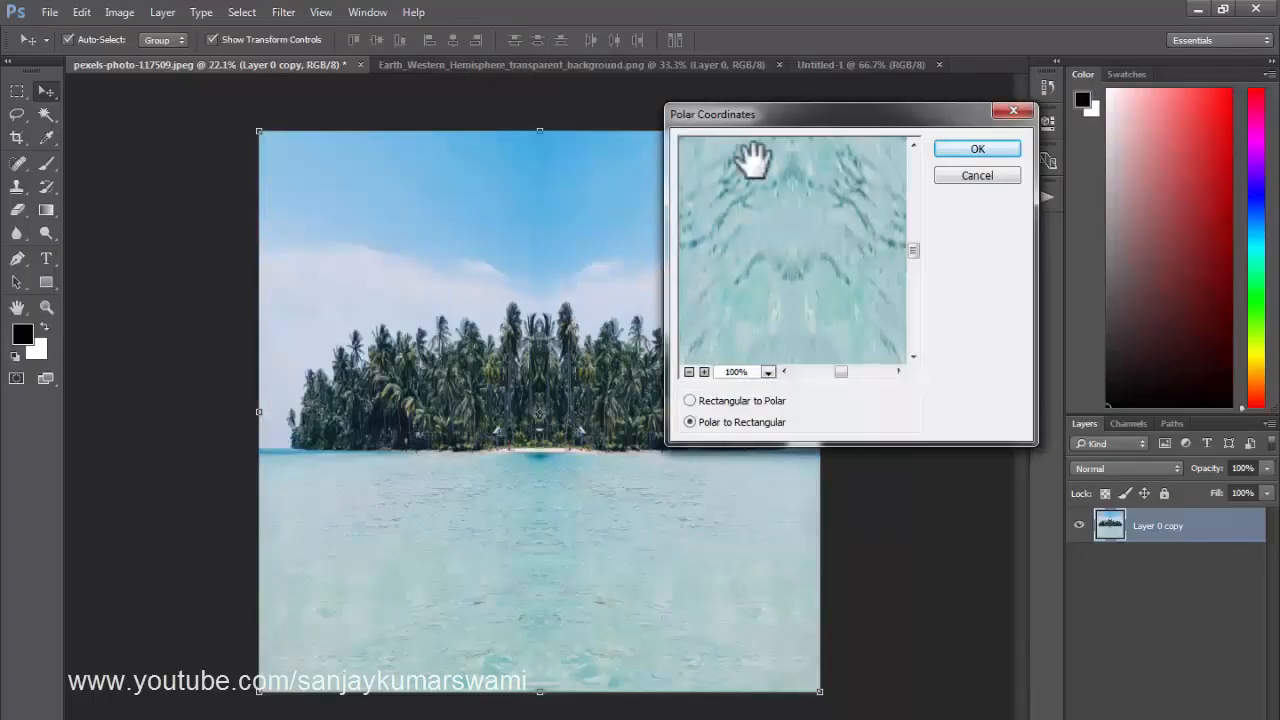
pyautogui.click(977, 178)
# Try the Pinch filter with an amount of -100% on the upright island, previewing the whole image, and undo it
pyautogui.click(287, 12)
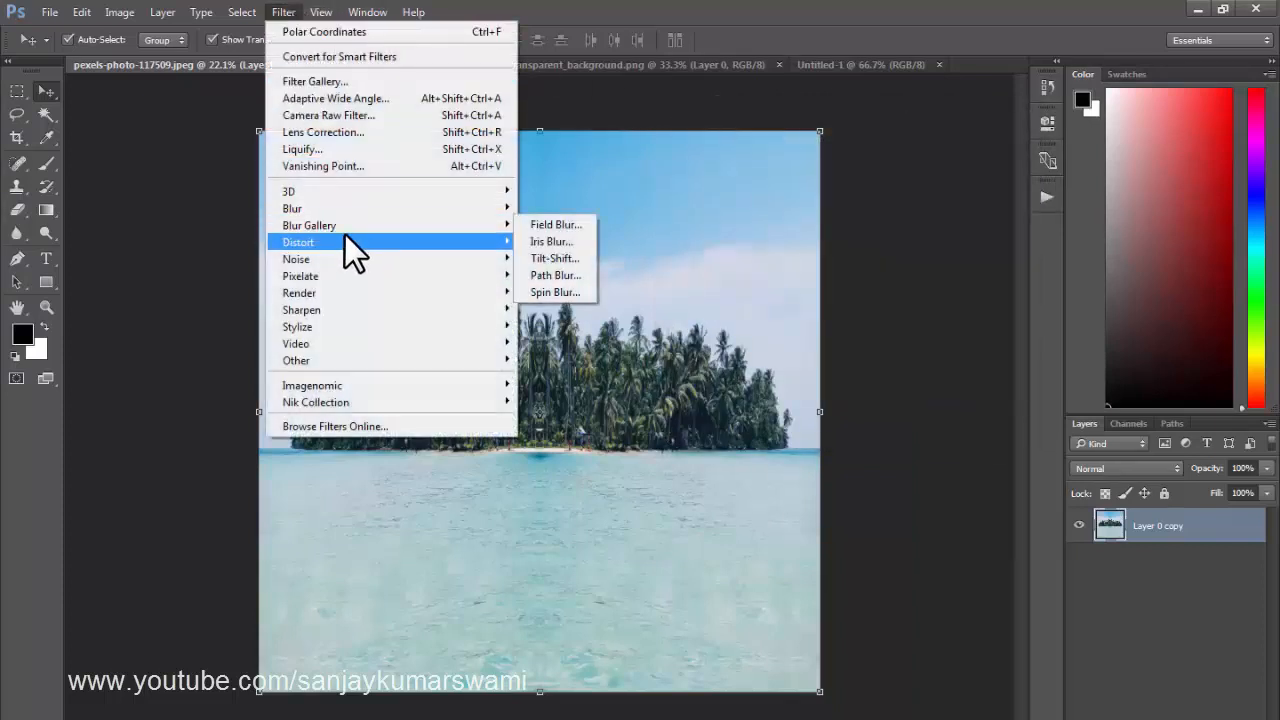
pyautogui.click(550, 259)
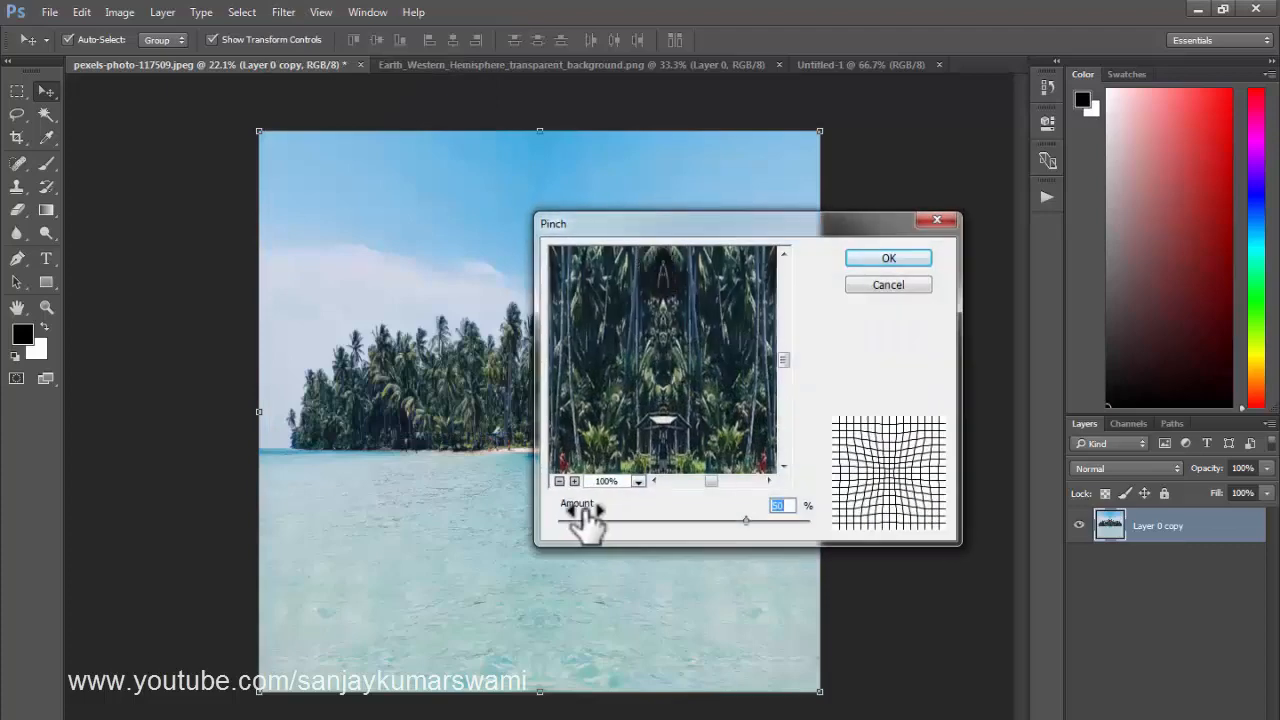
pyautogui.moveTo(680, 230); pyautogui.dragTo(870, 98)
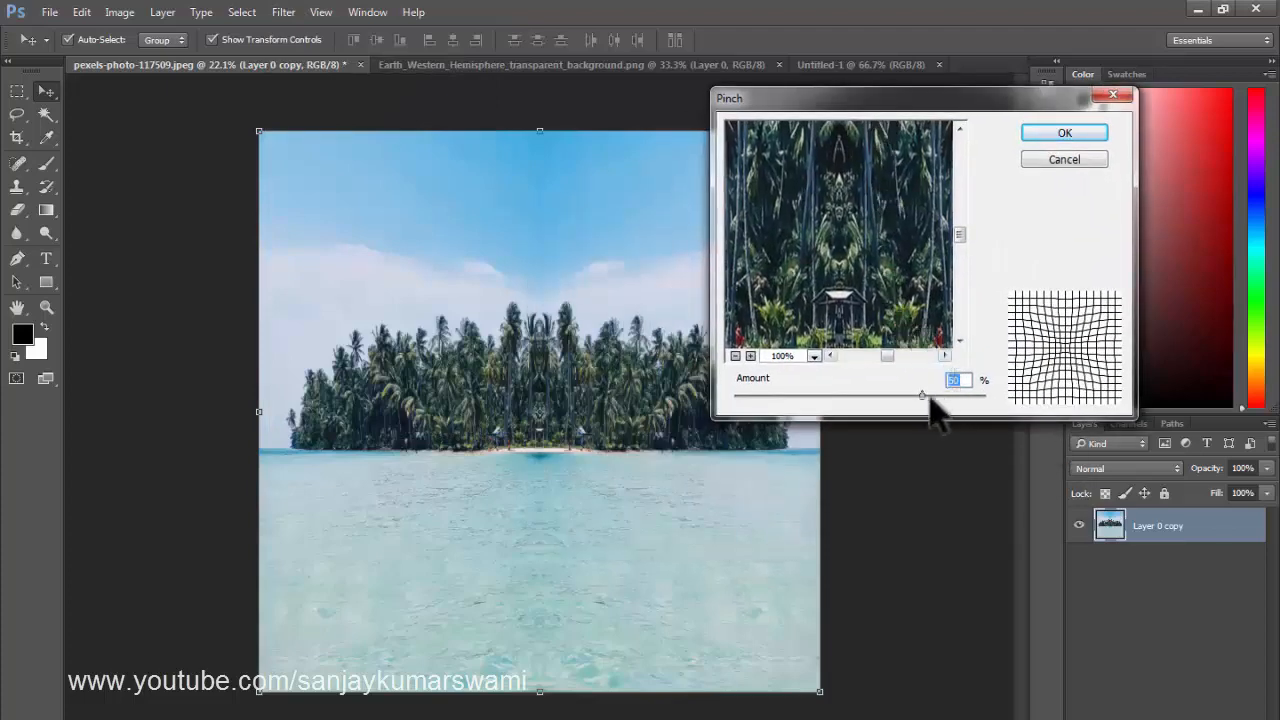
pyautogui.moveTo(920, 393); pyautogui.dragTo(857, 413)
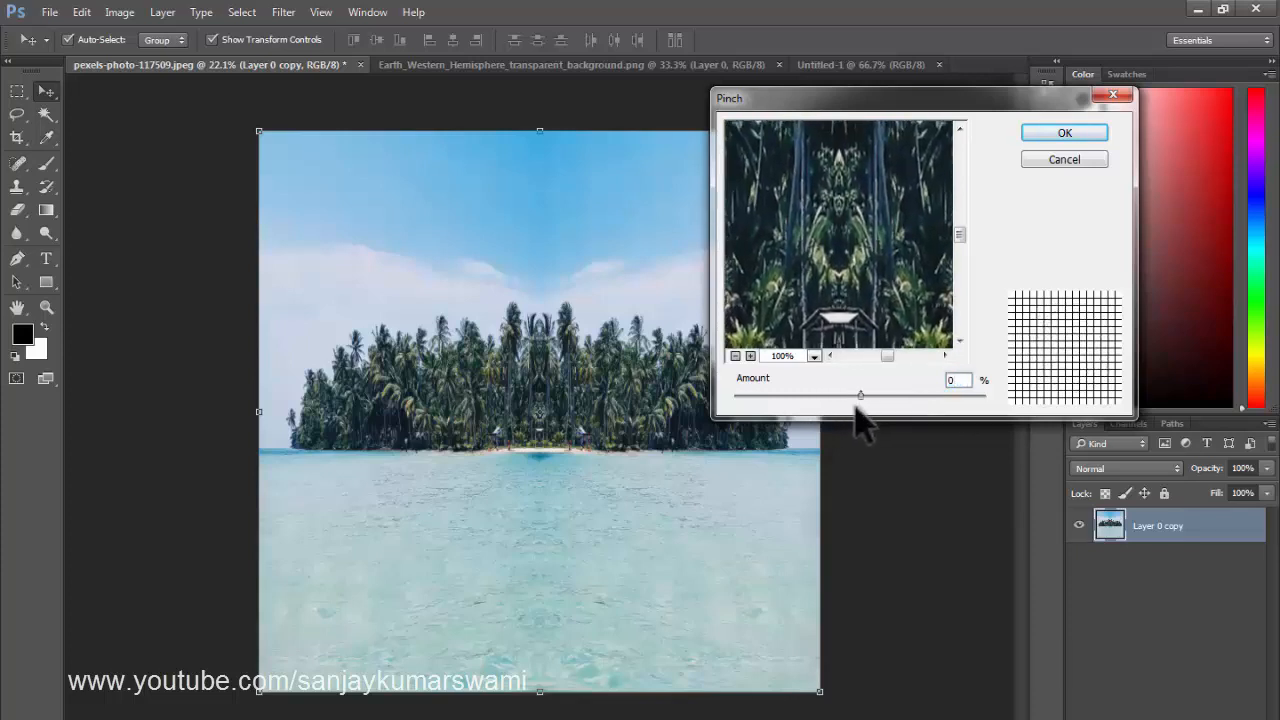
pyautogui.click(736, 356)
pyautogui.click(736, 356)
pyautogui.click(736, 356)
pyautogui.click(736, 356)
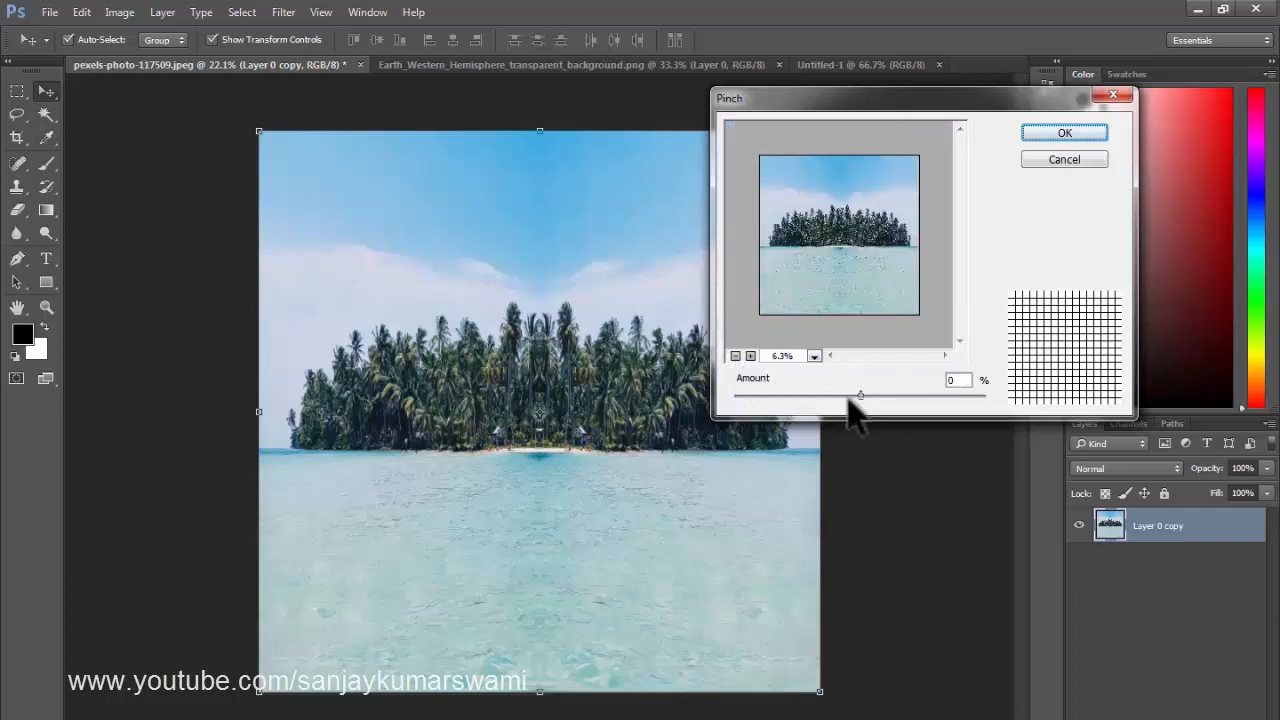
pyautogui.moveTo(860, 396); pyautogui.dragTo(690, 400)
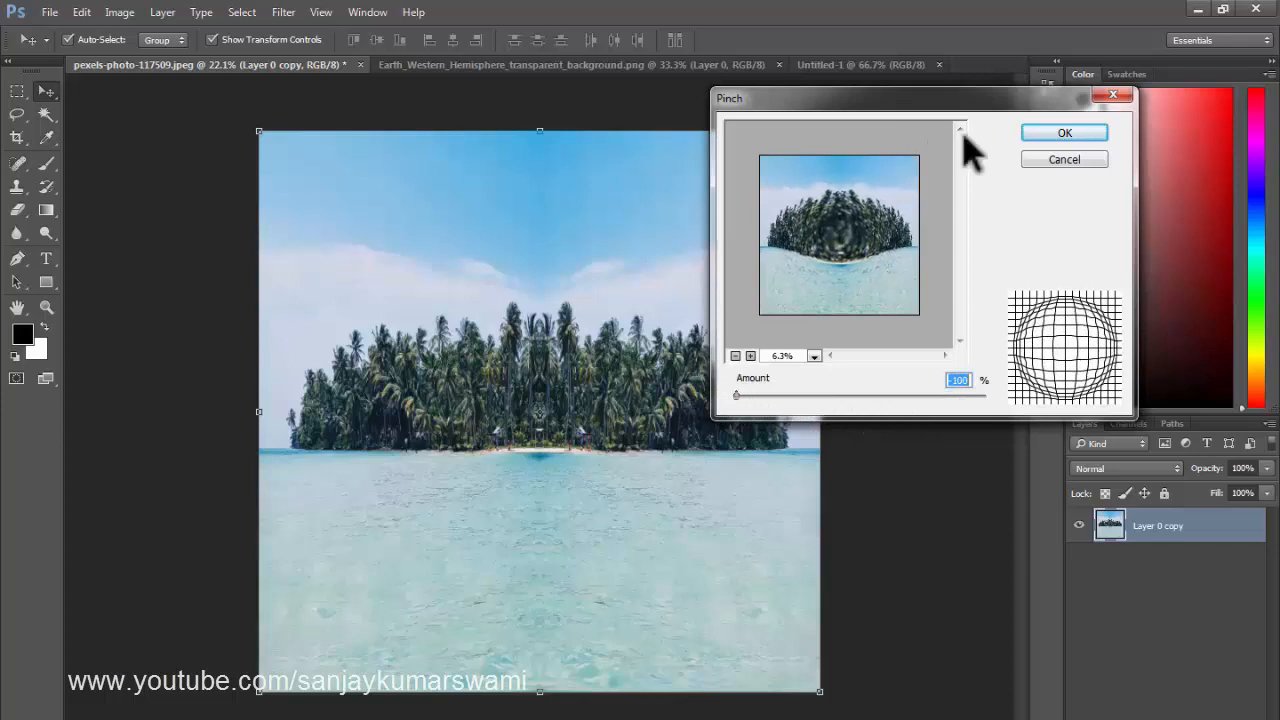
pyautogui.click(1046, 130)
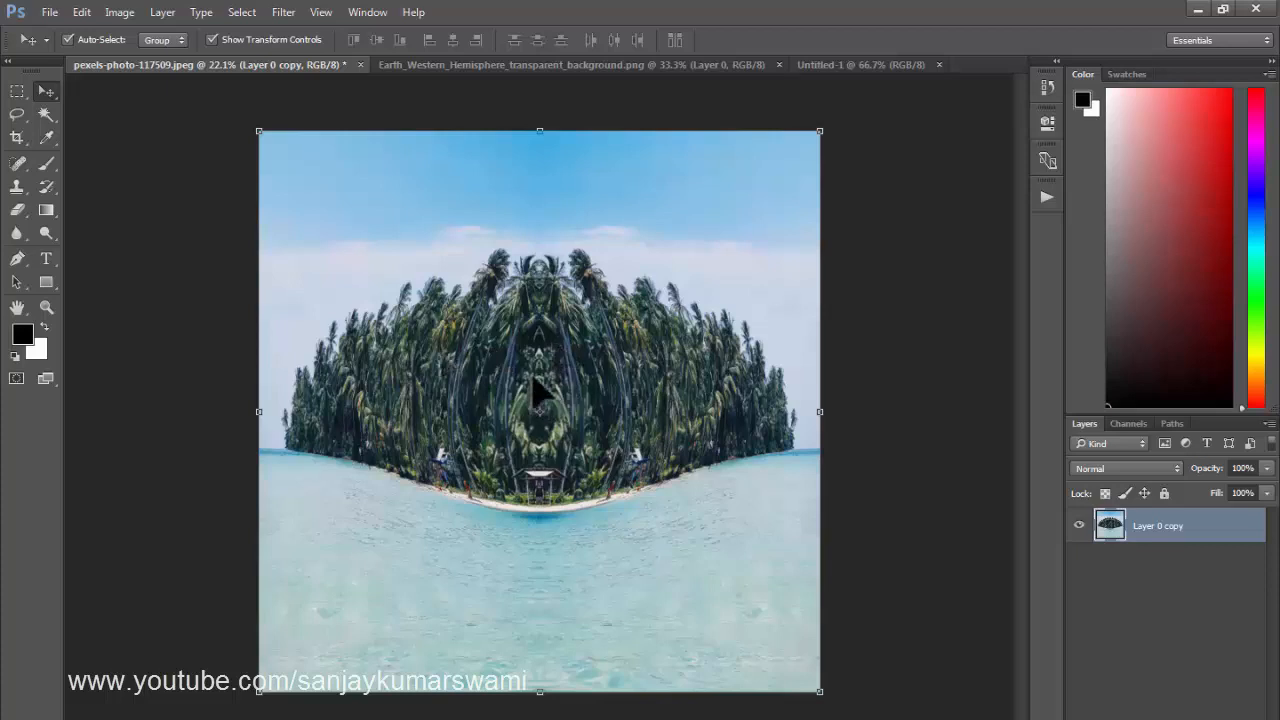
pyautogui.hotkey('ctrl', 'z')
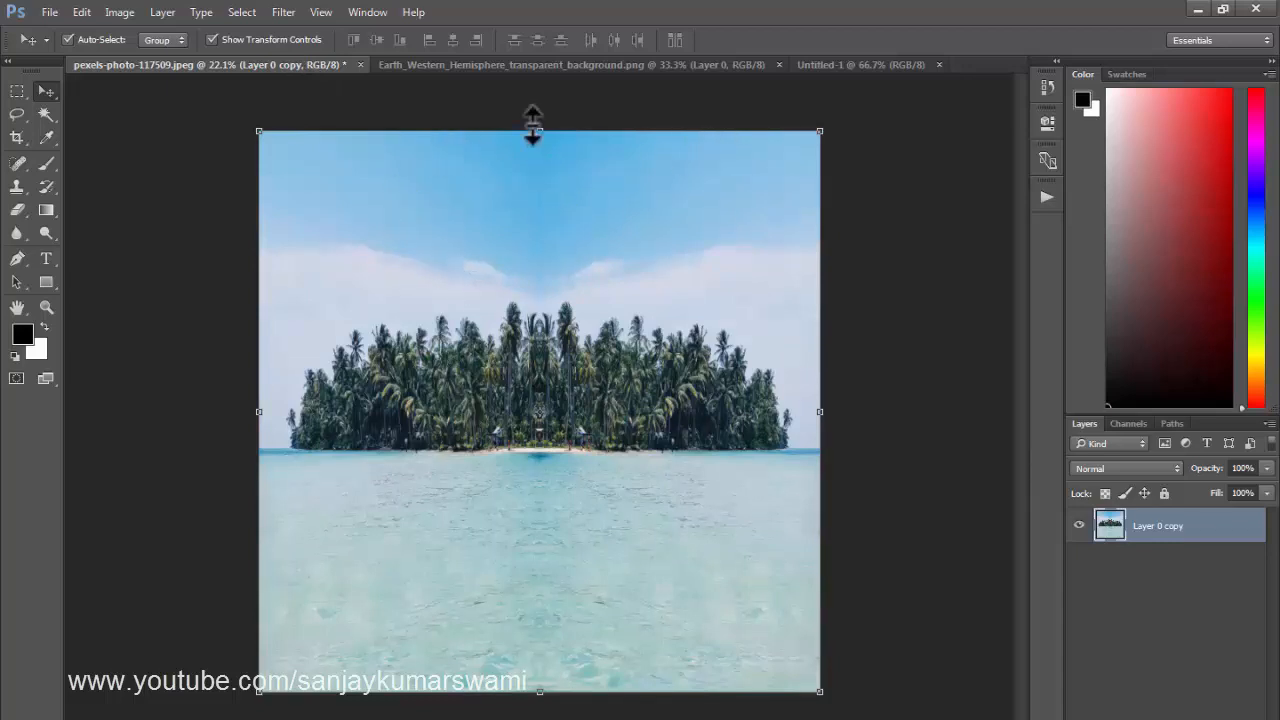
# Flip the upright island layer vertically, comparing it with the unflipped version
pyautogui.hotkey('ctrl', 't')
pyautogui.rightClick(533, 242)
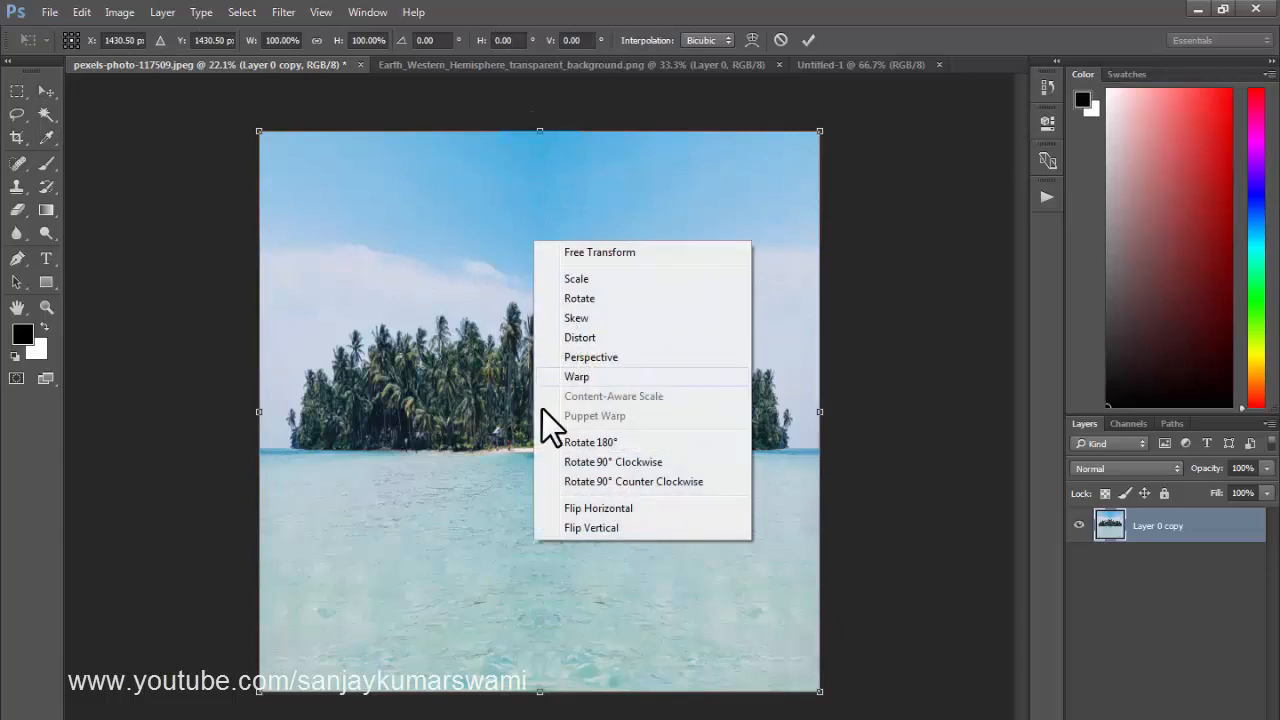
pyautogui.click(576, 528)
pyautogui.press('Return')
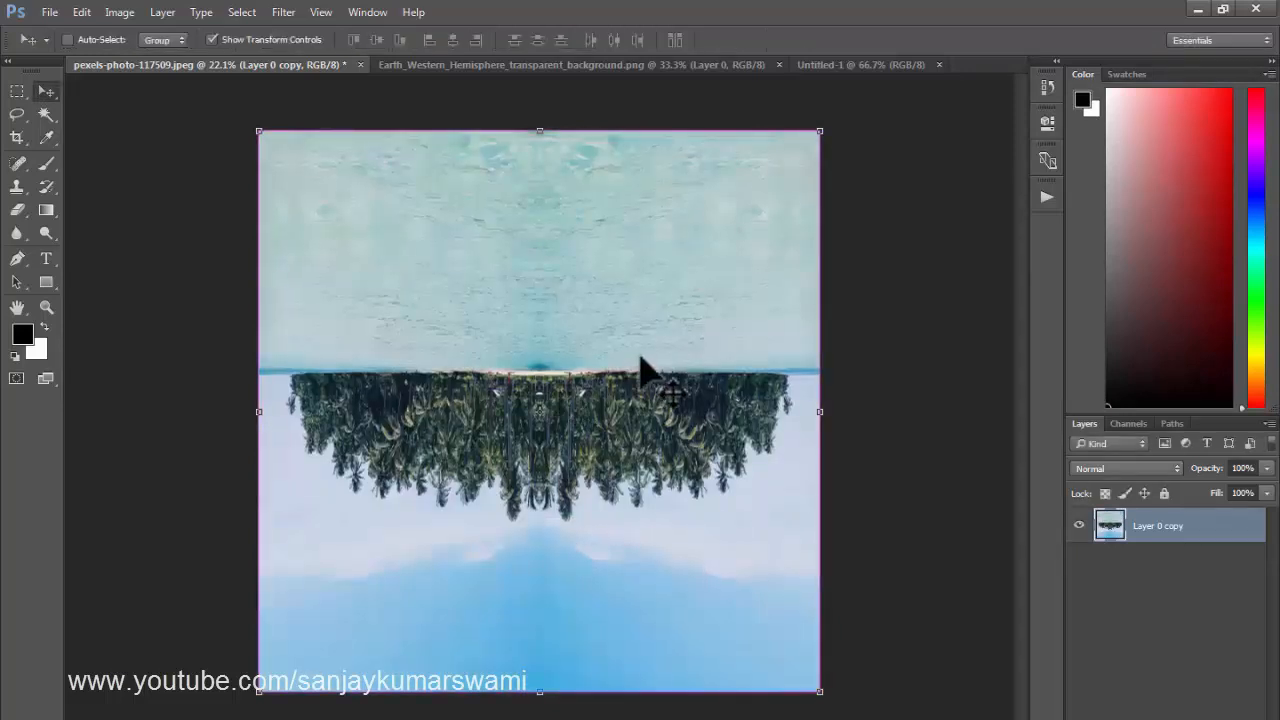
pyautogui.hotkey('ctrl', 'z')
pyautogui.hotkey('ctrl', 'z')
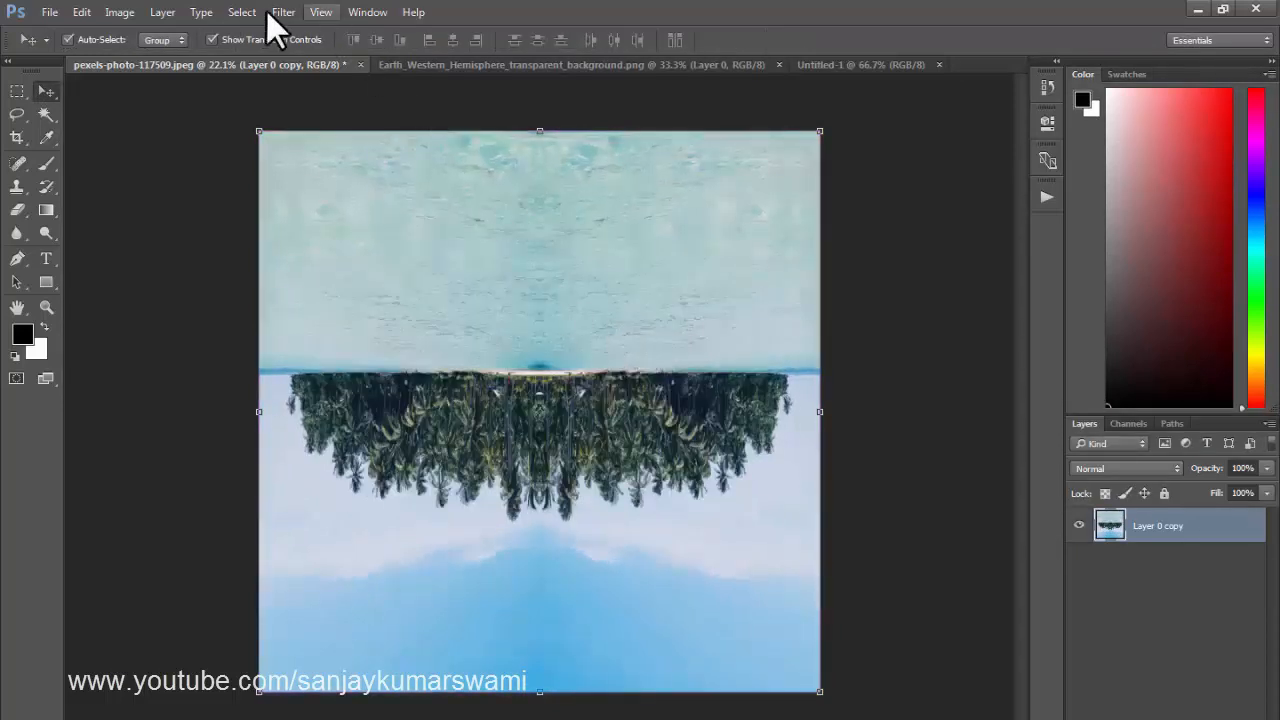
# Apply the Polar Coordinates filter with Rectangular to Polar to the upside-down island, previewing the whole image
pyautogui.click(281, 12)
pyautogui.moveTo(336, 243)
pyautogui.click(571, 276)
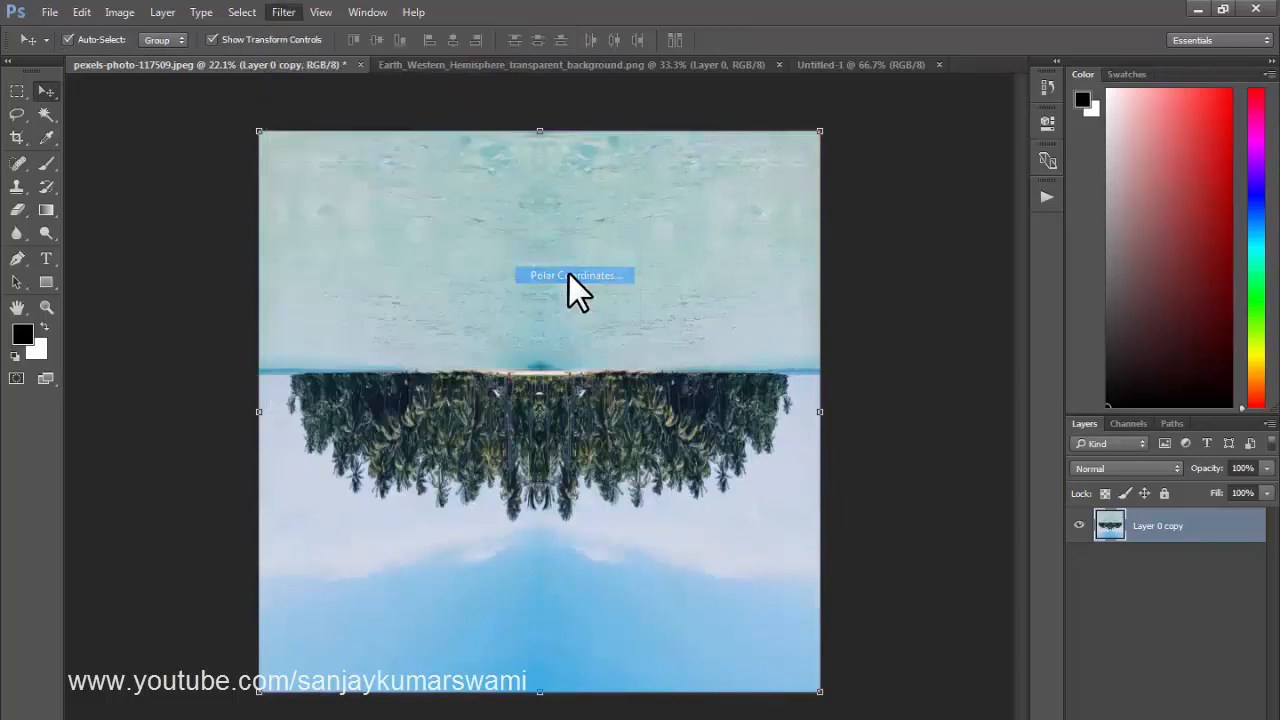
pyautogui.click(689, 400)
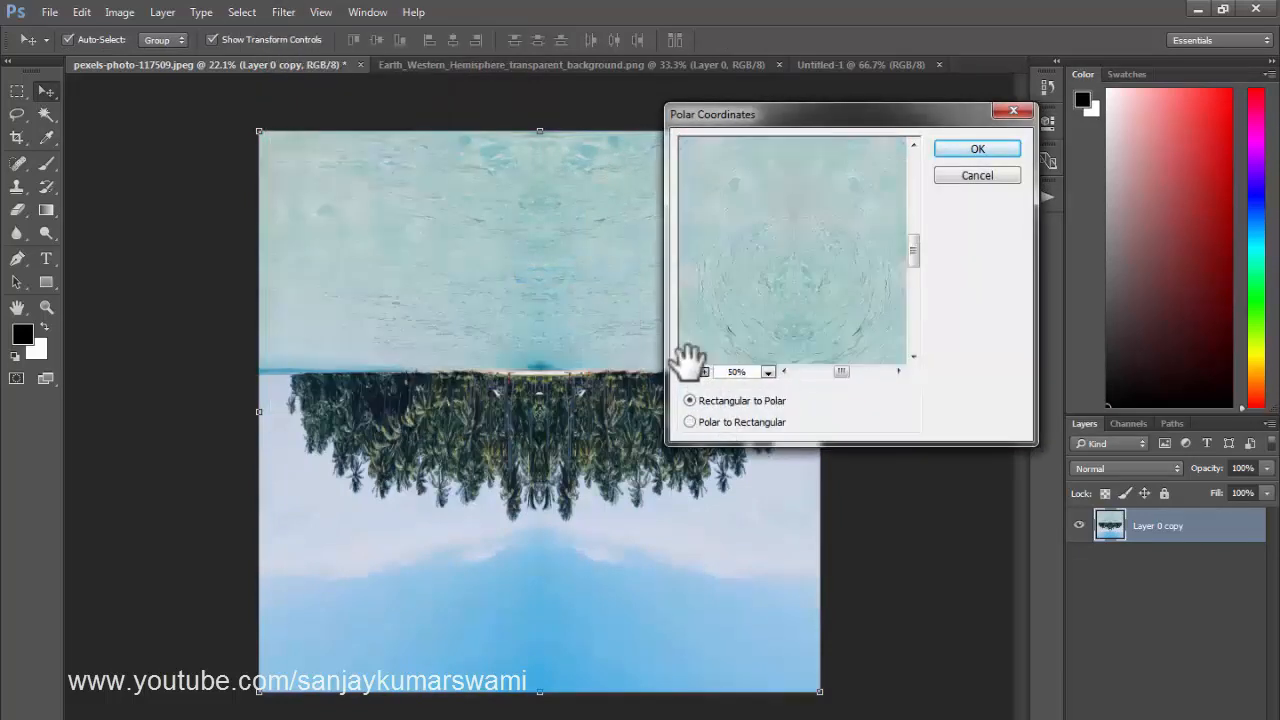
pyautogui.click(690, 371)
pyautogui.click(690, 371)
pyautogui.click(690, 371)
pyautogui.click(977, 149)
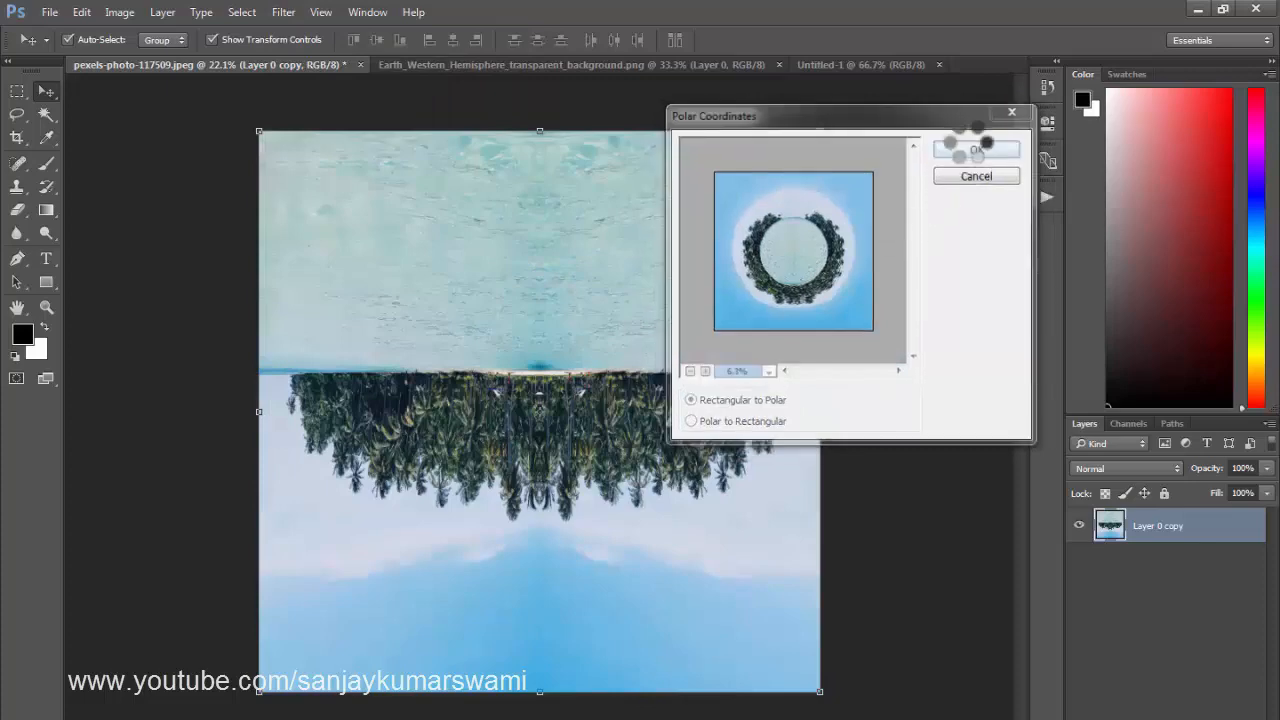
# Flip the resulting planet layer vertically to bring the densest palms to the top of the circle
pyautogui.hotkey('ctrl', 't')
pyautogui.rightClick(551, 251)
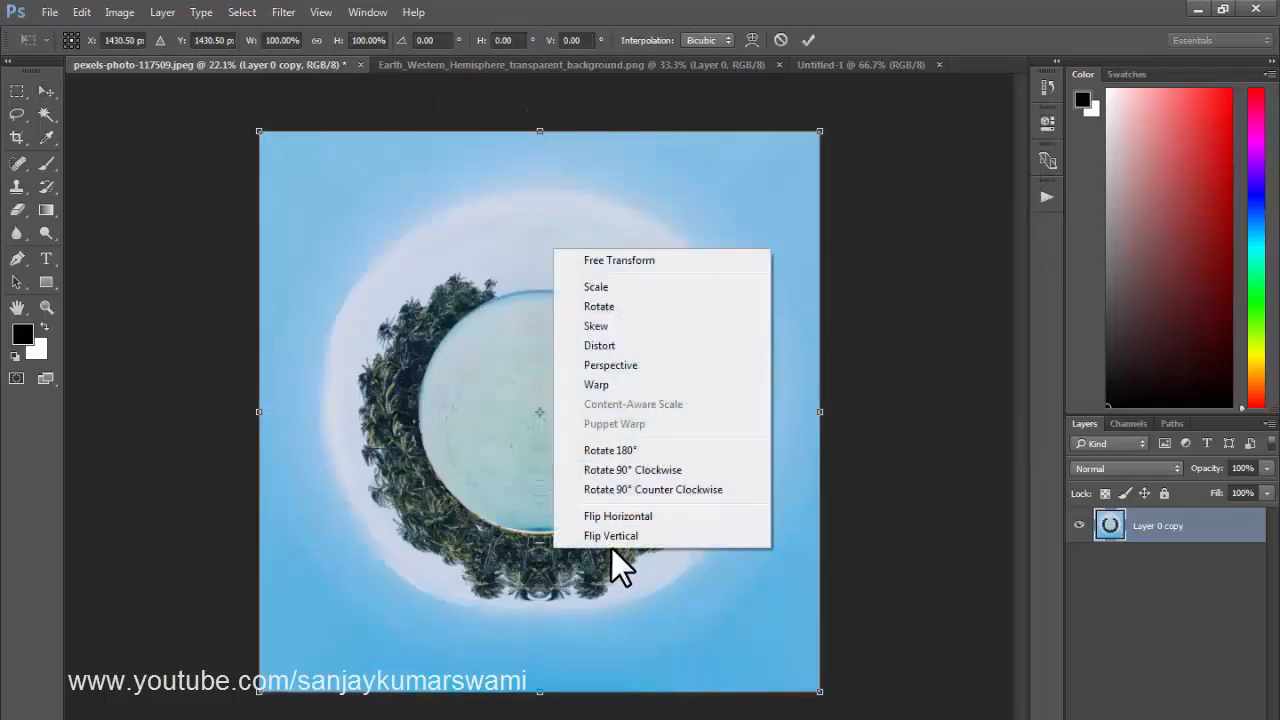
pyautogui.click(611, 535)
pyautogui.press('Return')
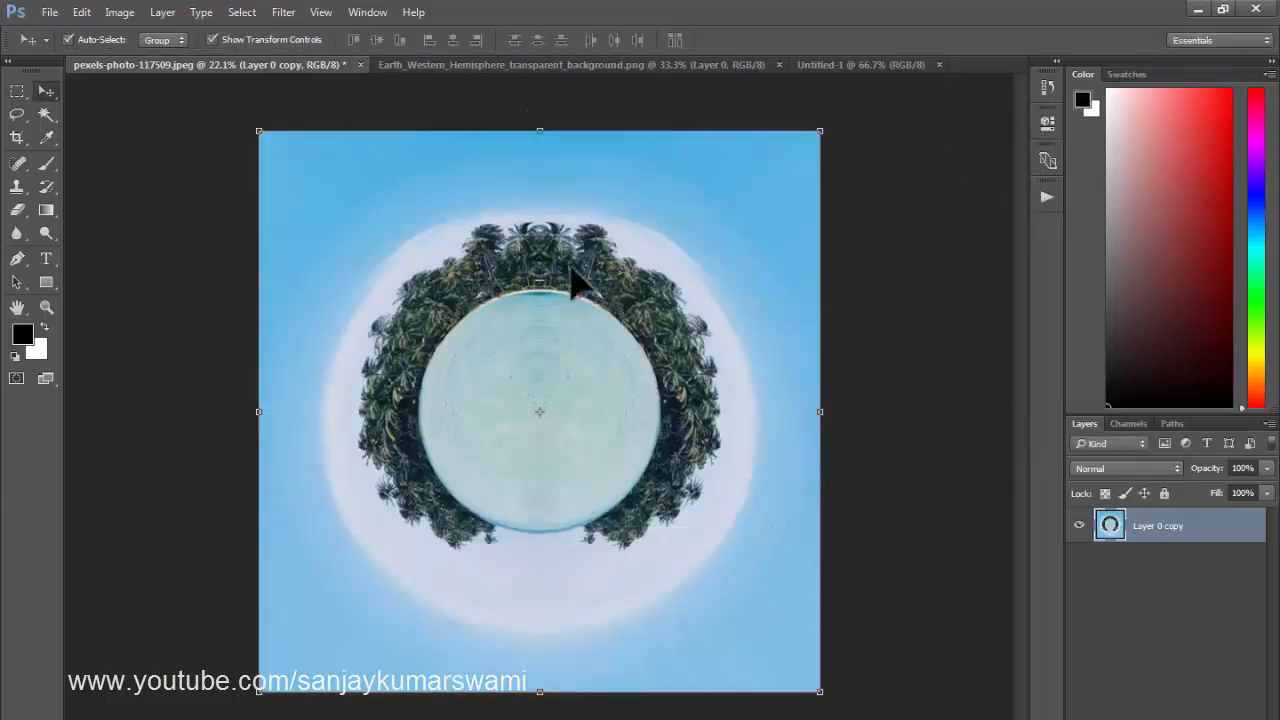
# Bring the Earth globe into the planet document as a new layer and scale it to 68.90% over the central water circle
pyautogui.click(491, 67)
pyautogui.moveTo(530, 260); pyautogui.dragTo(452, 340)
pyautogui.moveTo(510, 386); pyautogui.dragTo(688, 292)
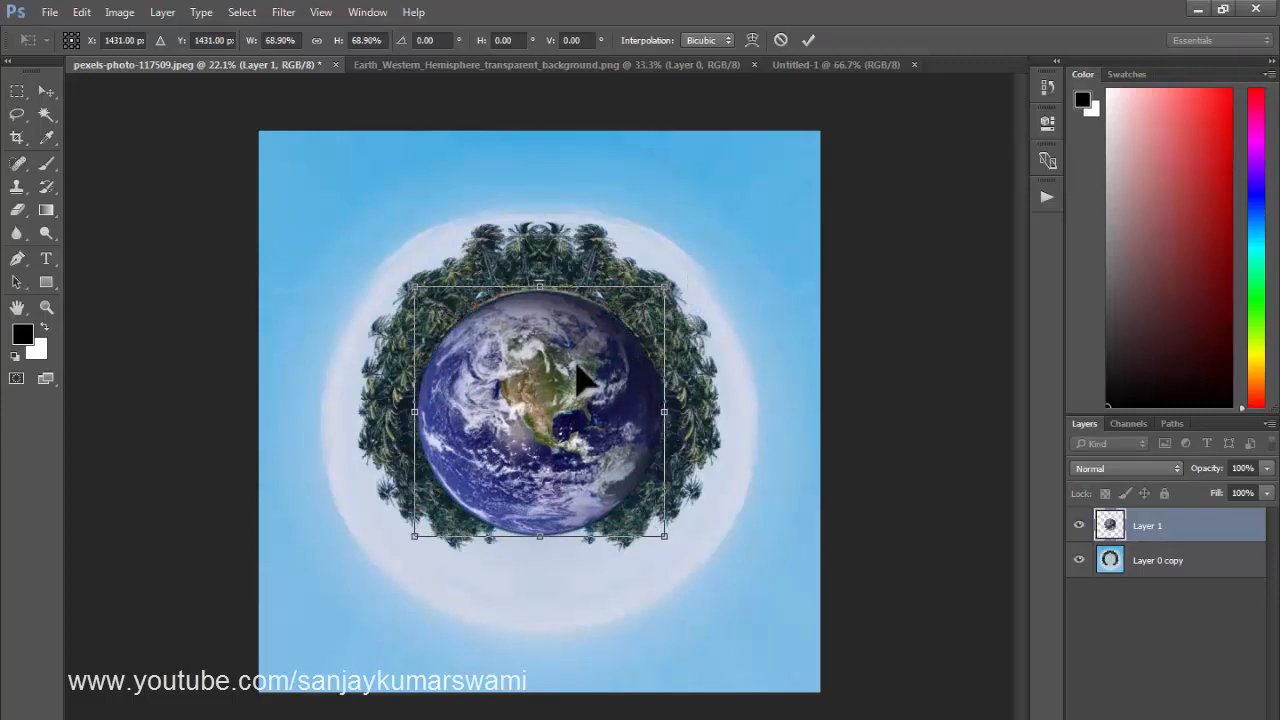
pyautogui.press('Return')
pyautogui.moveTo(580, 395)
pyautogui.mouseDown()
pyautogui.moveTo(597, 401)
pyautogui.moveTo(583, 403)
pyautogui.mouseUp()
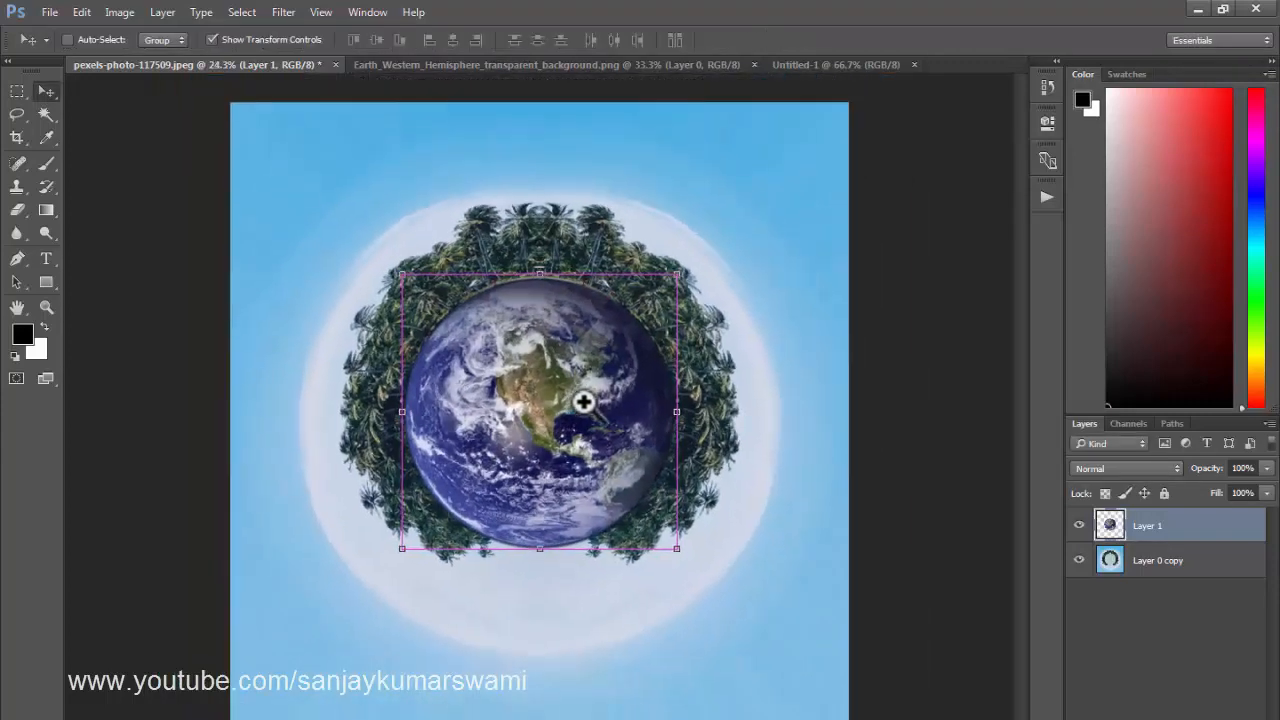
# Select the transparent area around the Earth globe on its layer with the Magic Wand
pyautogui.press('w')
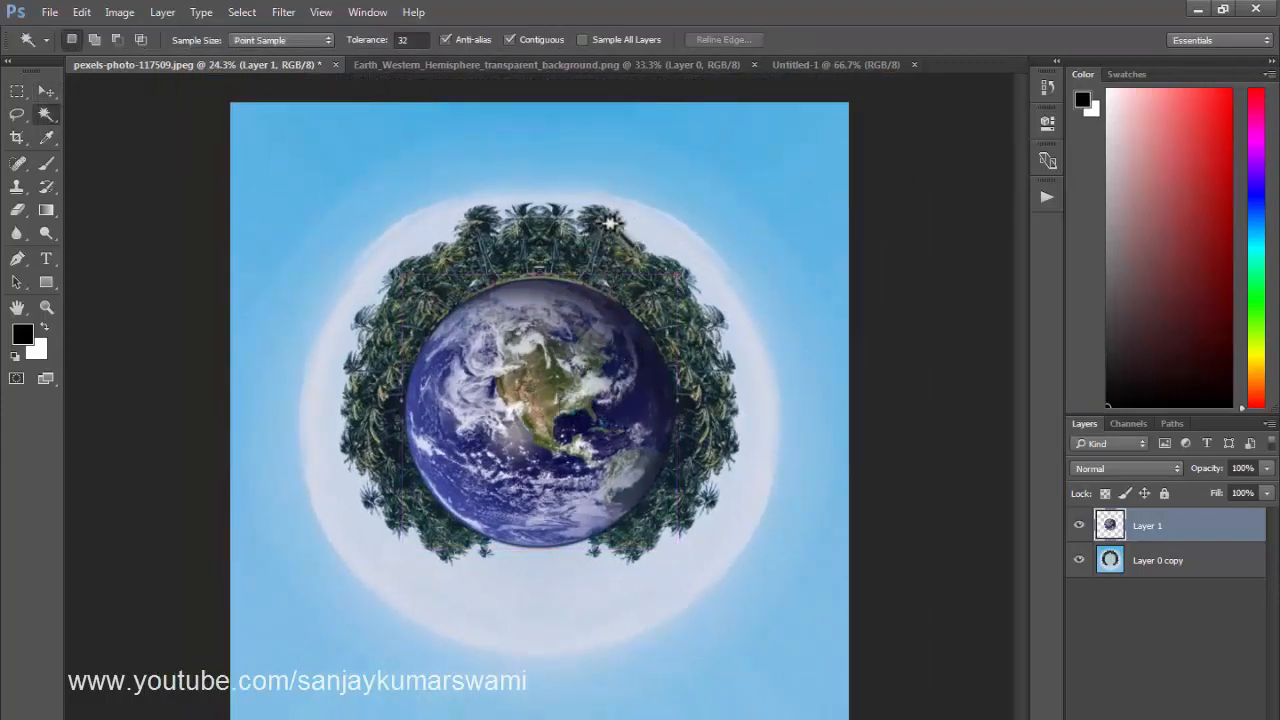
pyautogui.click(355, 194)
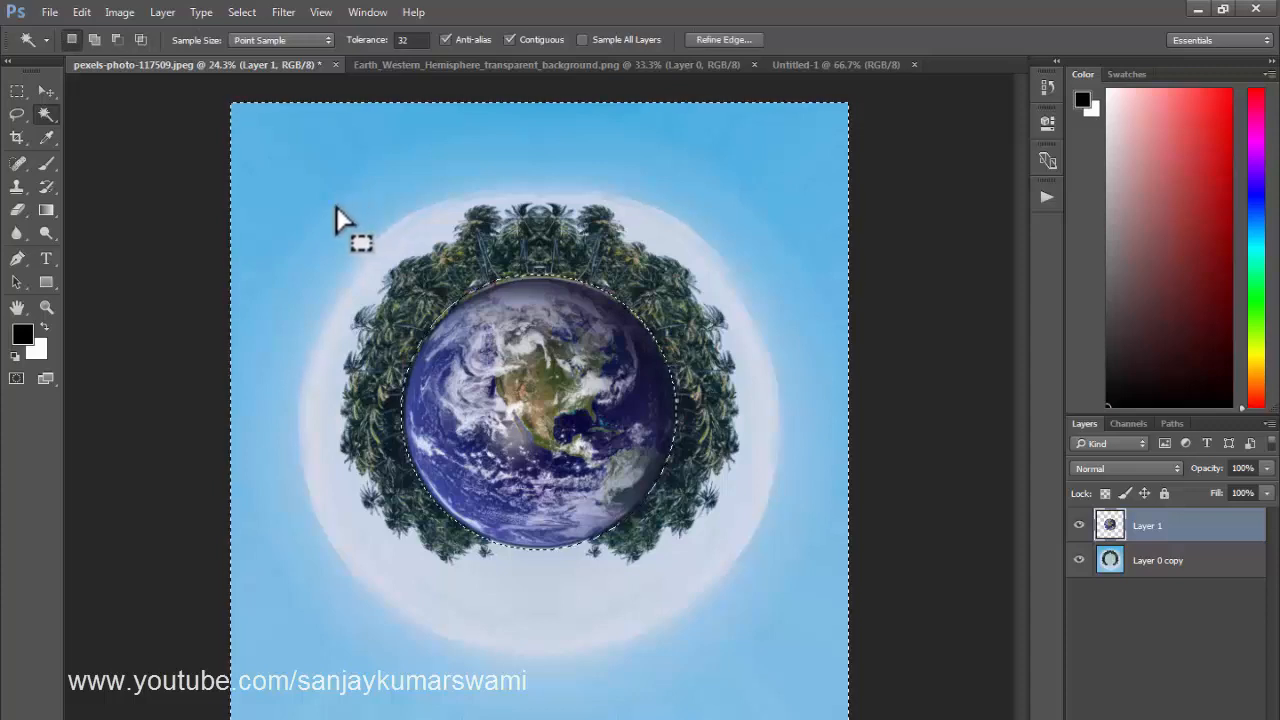
pyautogui.click(48, 116)
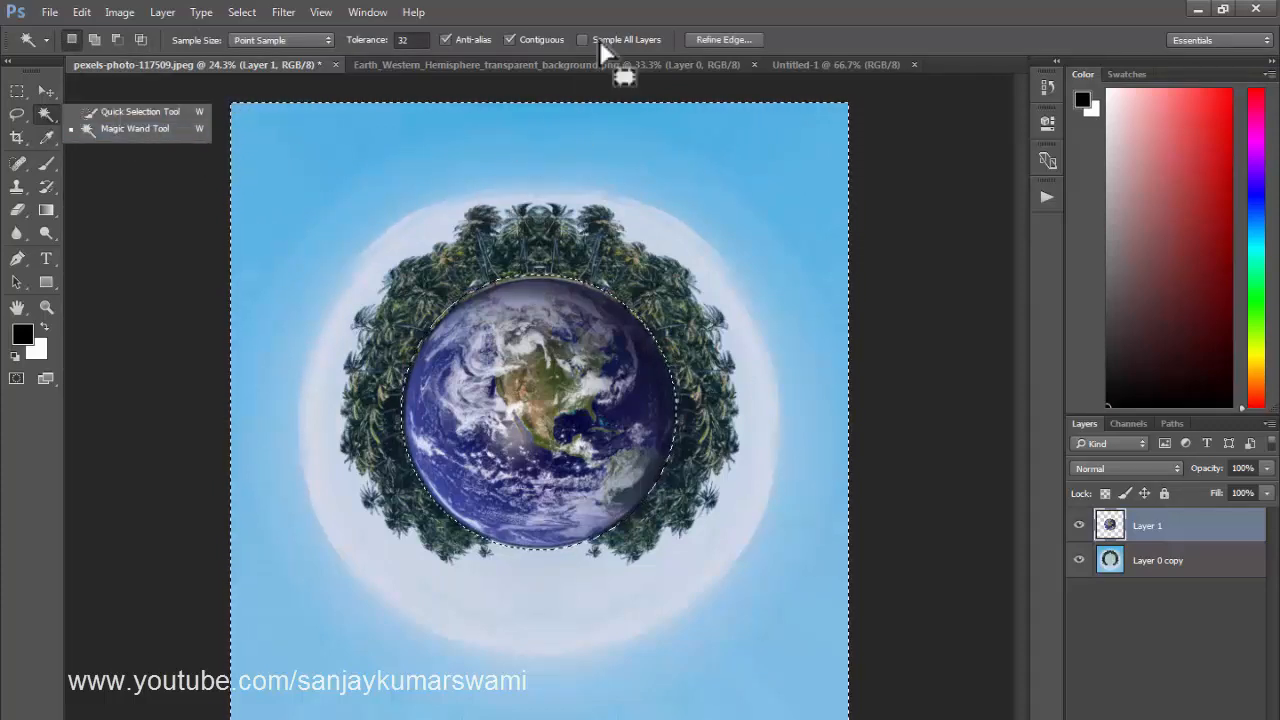
pyautogui.click(503, 332)
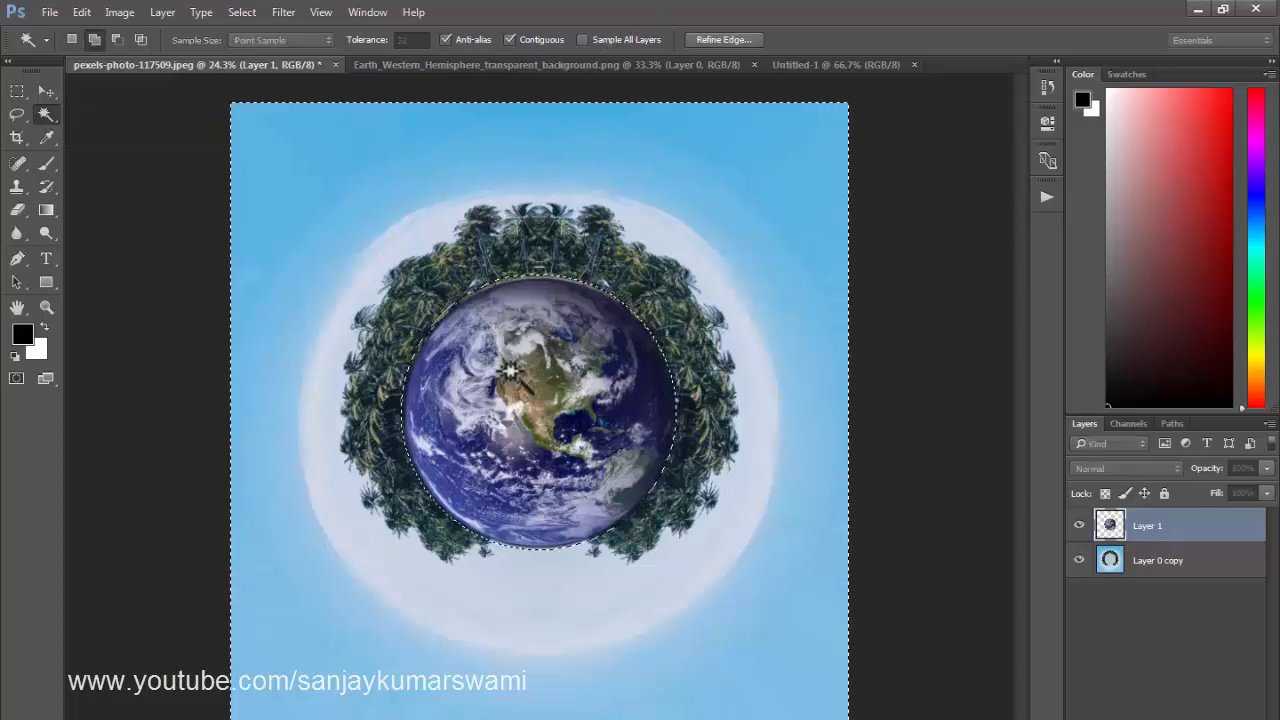
# Feather the selection around the globe by 100 pixels
pyautogui.hotkey('shift', 'F6')
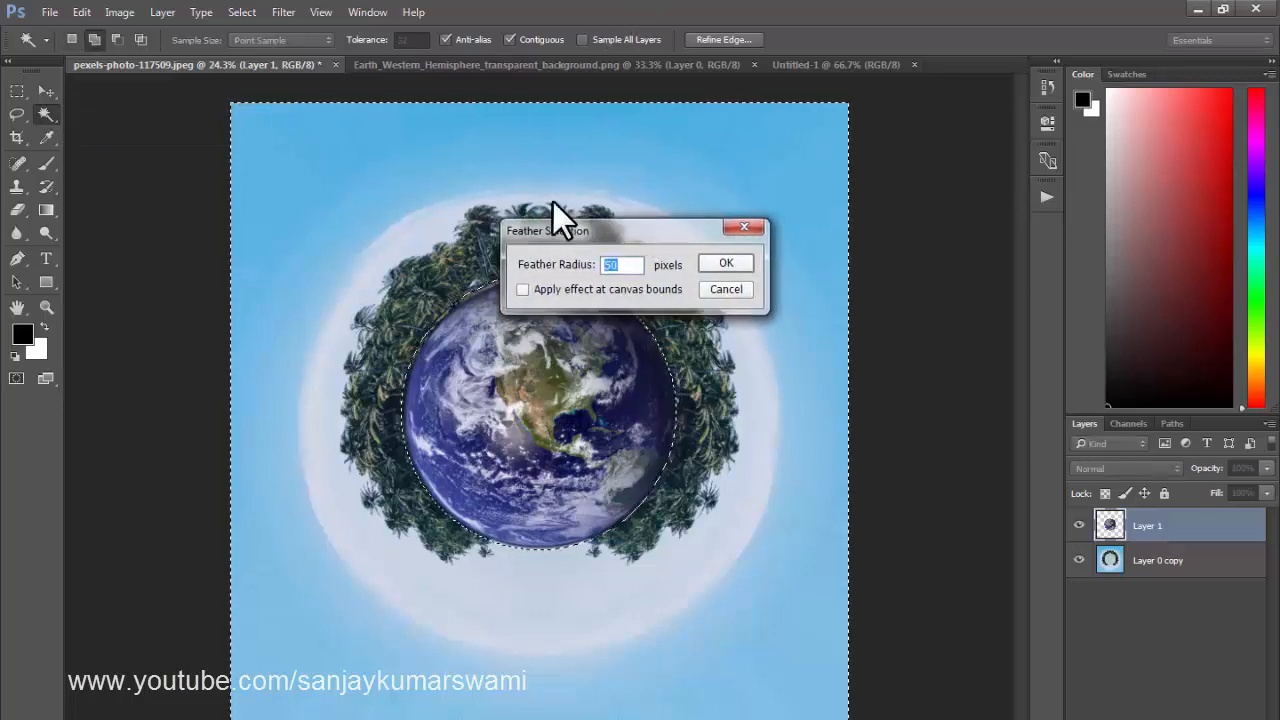
pyautogui.moveTo(553, 202); pyautogui.dragTo(515, 163)
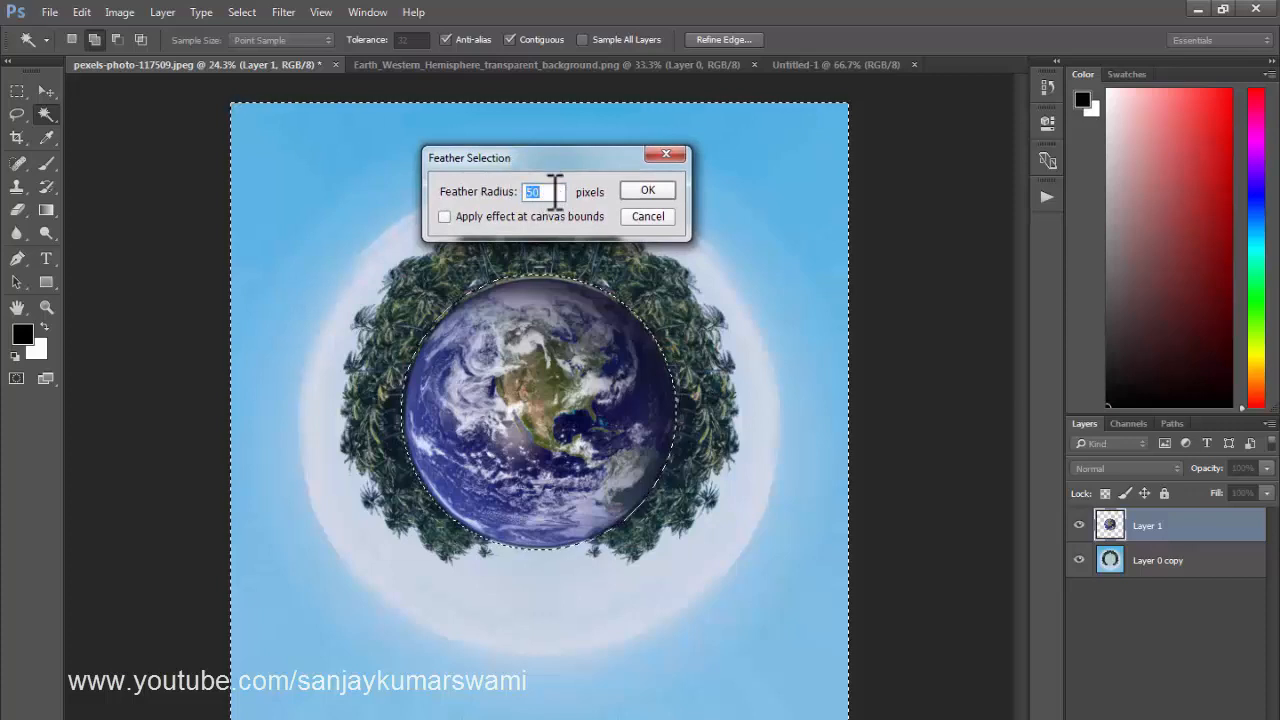
pyautogui.write('1')
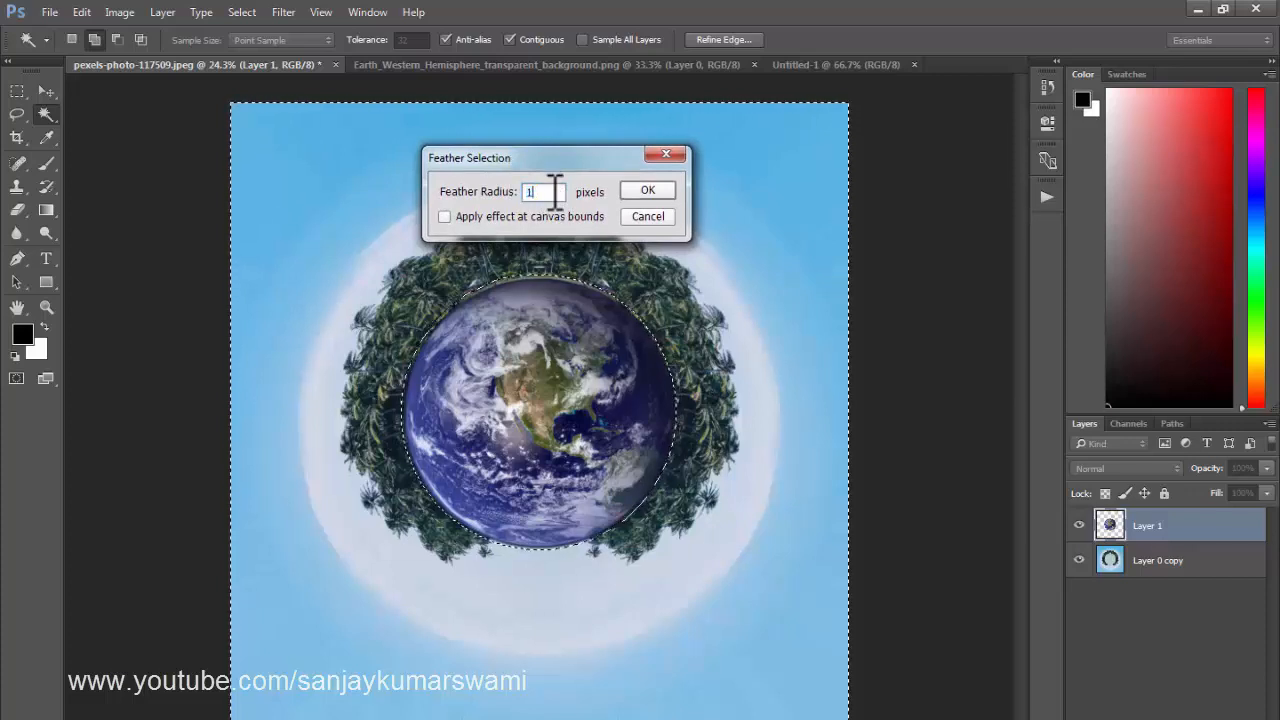
pyautogui.write('00')
pyautogui.press('Return')
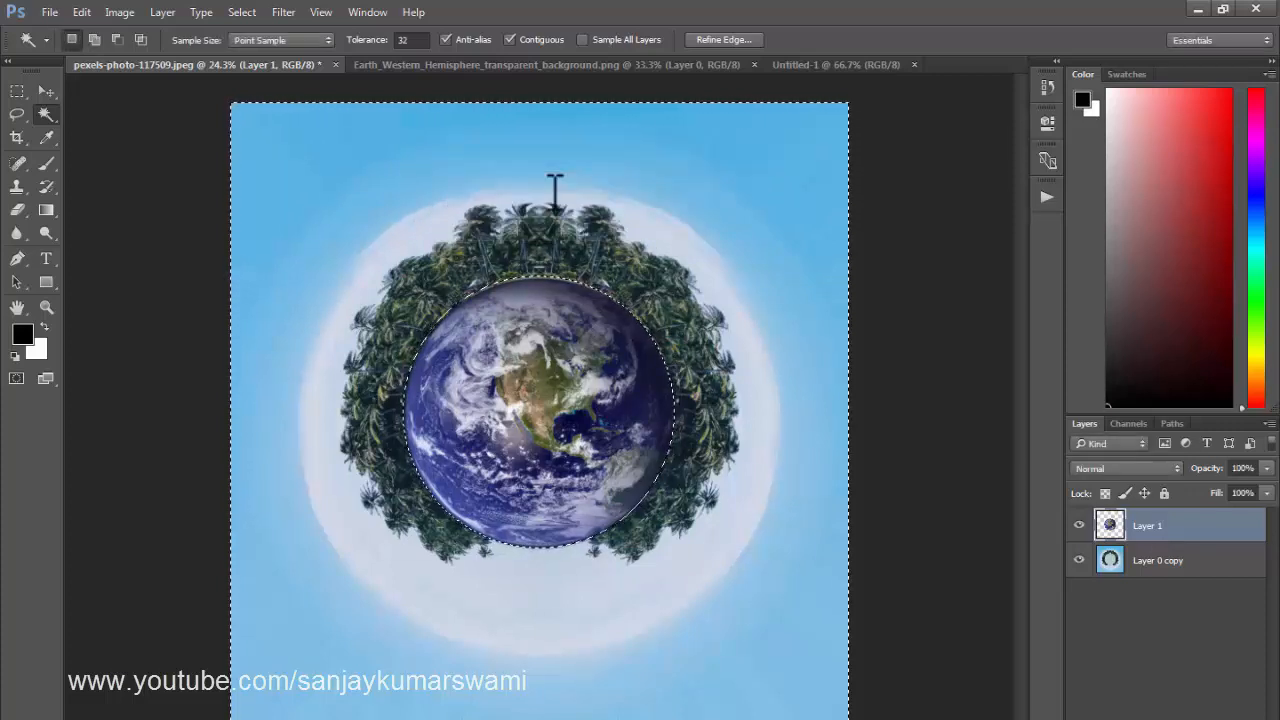
# Expand the feathered selection by 50 pixels into the globe's edge
pyautogui.click(247, 13)
pyautogui.moveTo(360, 256)
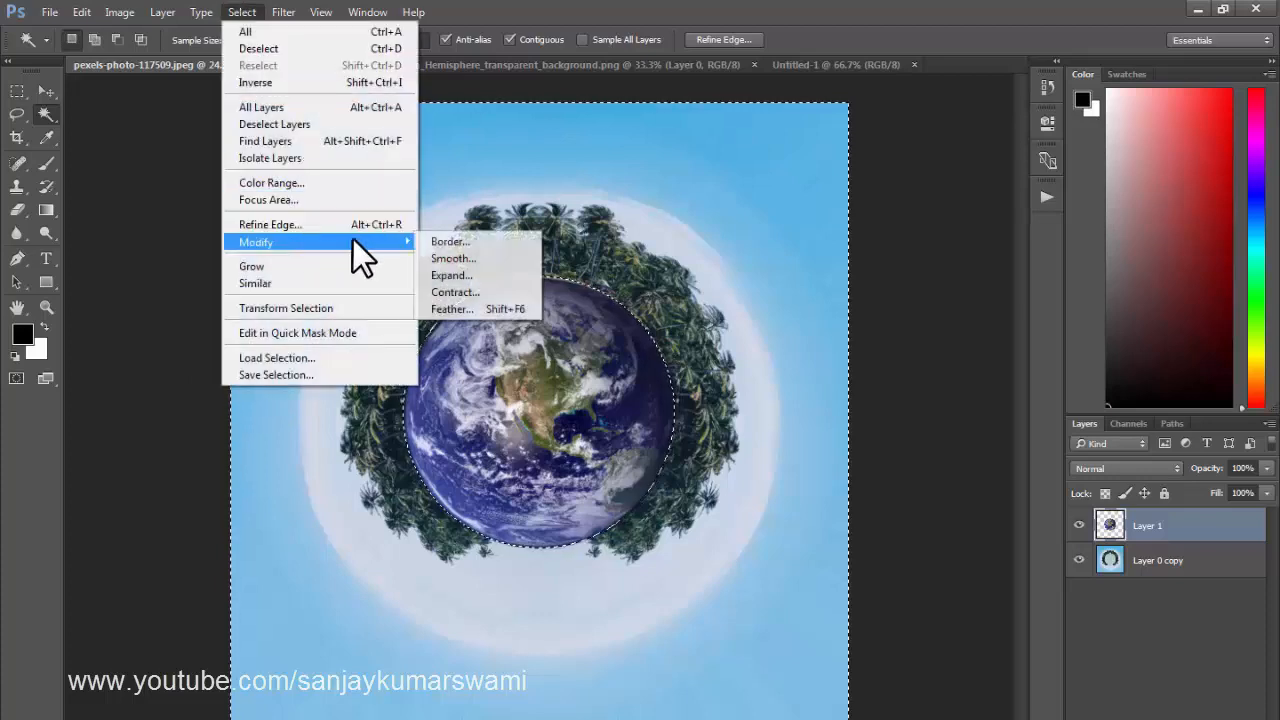
pyautogui.click(458, 274)
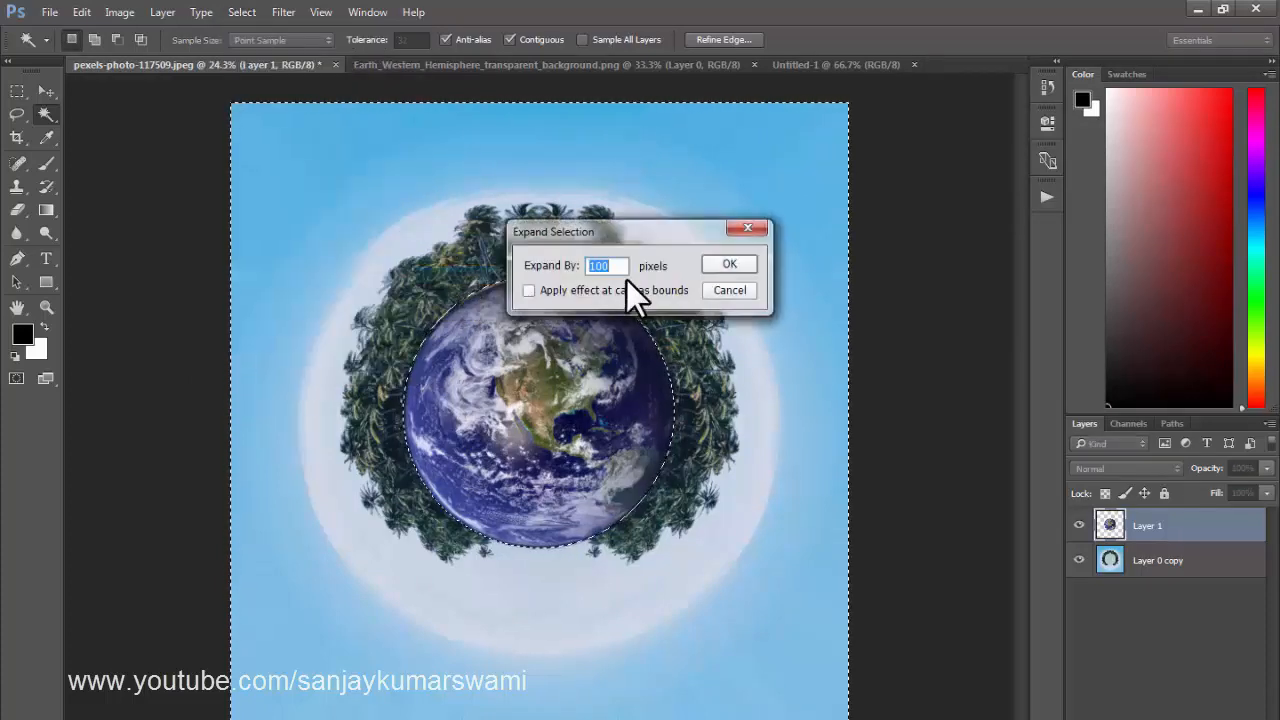
pyautogui.moveTo(659, 231); pyautogui.dragTo(769, 212)
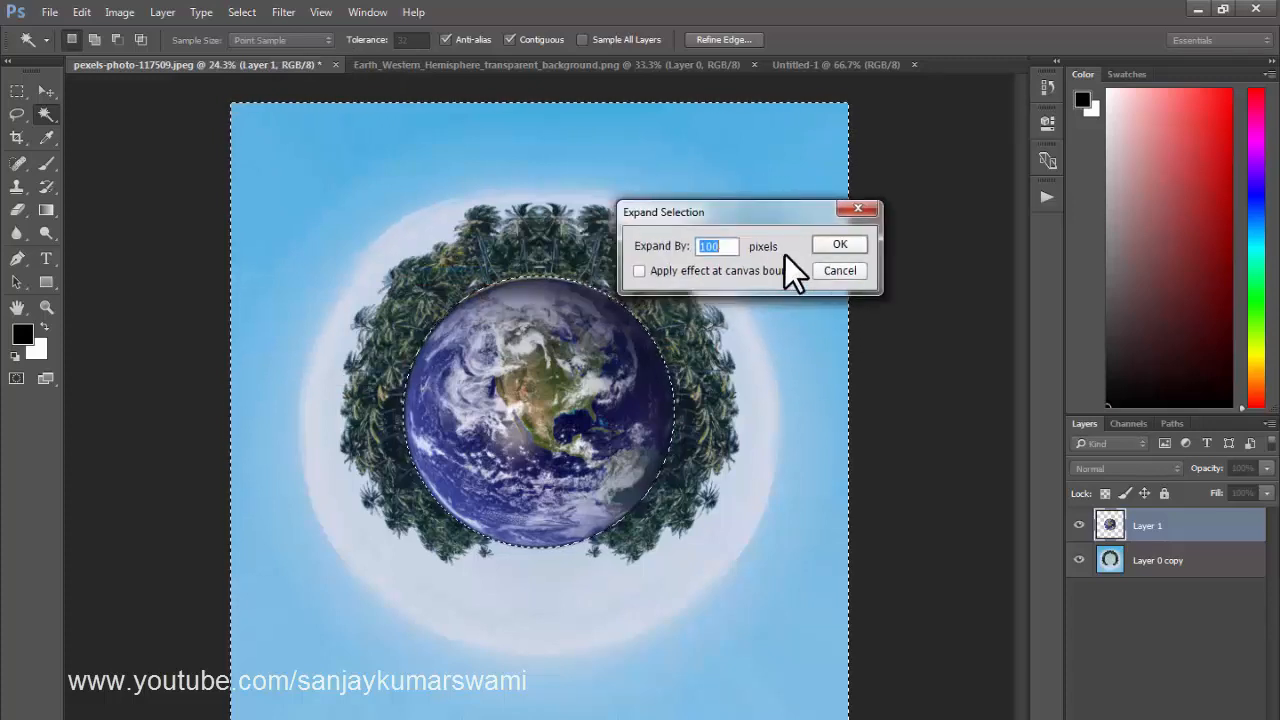
pyautogui.write('50')
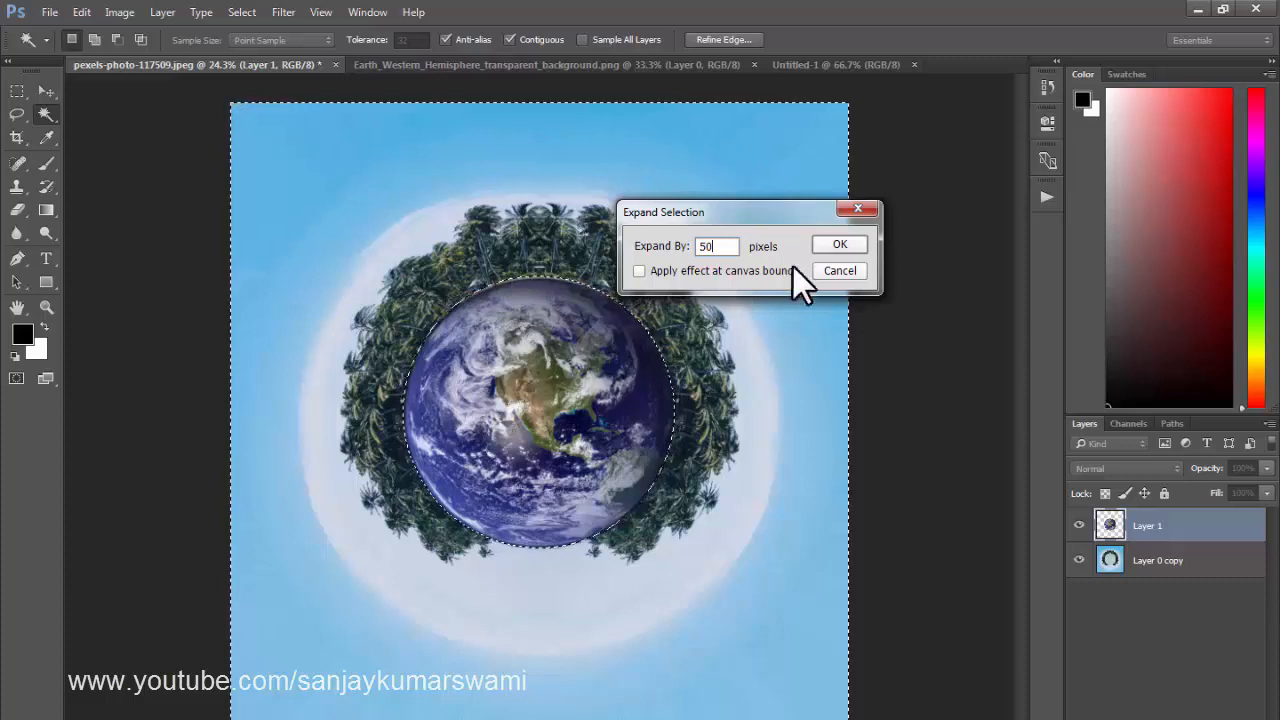
pyautogui.click(829, 242)
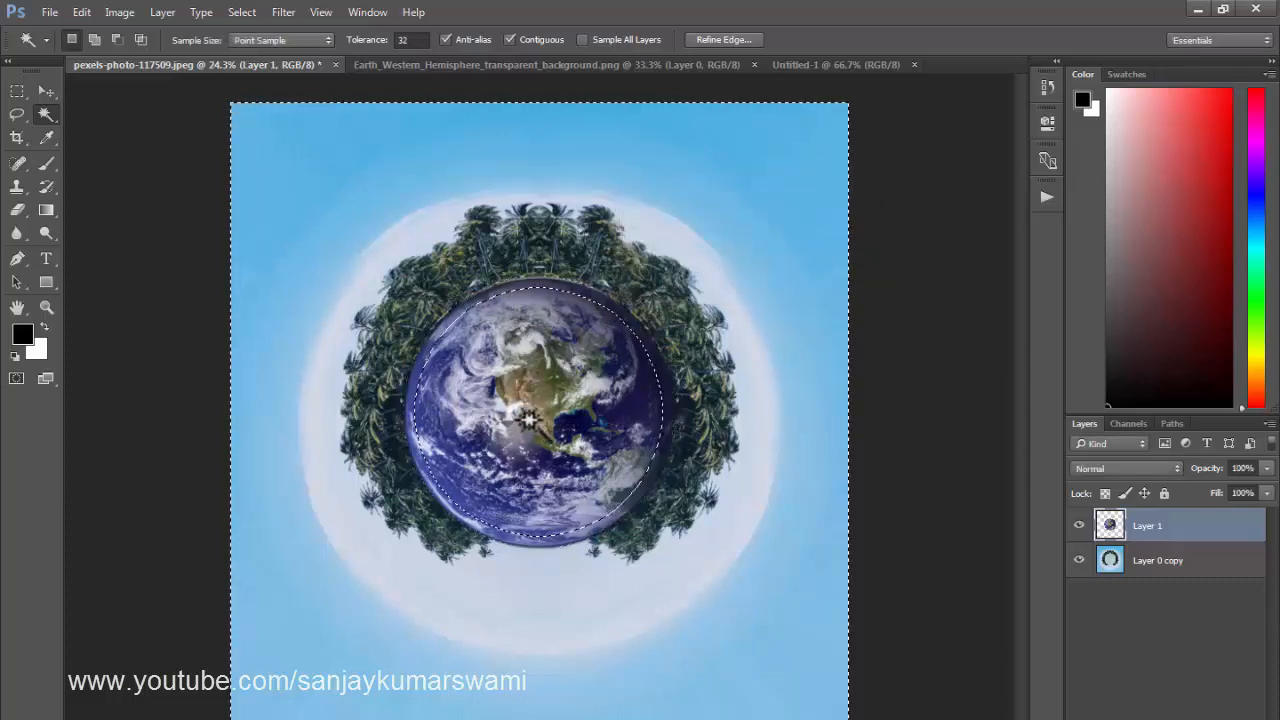
# Delete the selected area to soften the globe's rim into the planet, and clear the selection
pyautogui.press('Delete')
pyautogui.hotkey('ctrl', 'd')
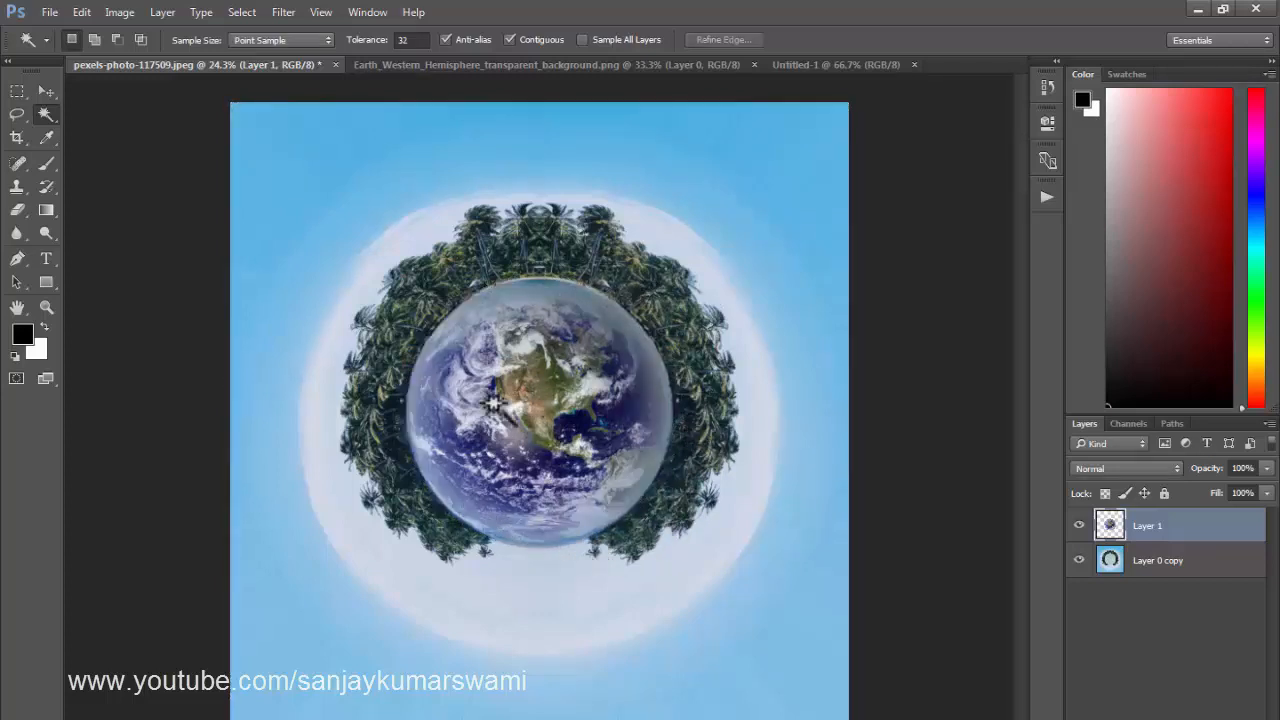
pyautogui.scroll(-2, 492, 403)
pyautogui.scroll(3, 500, 414)
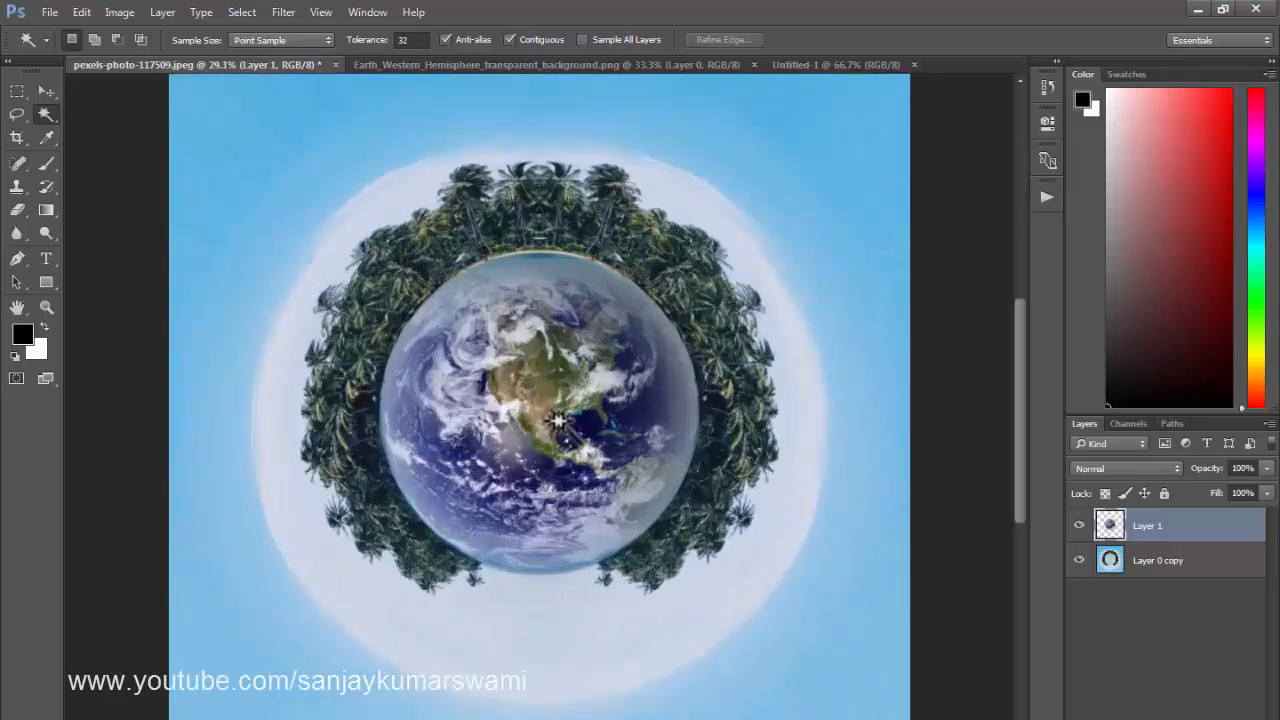
# Try a Hue/Saturation adjustment on the Earth globe layer
pyautogui.press('v')
pyautogui.hotkey('ctrl', 'u')
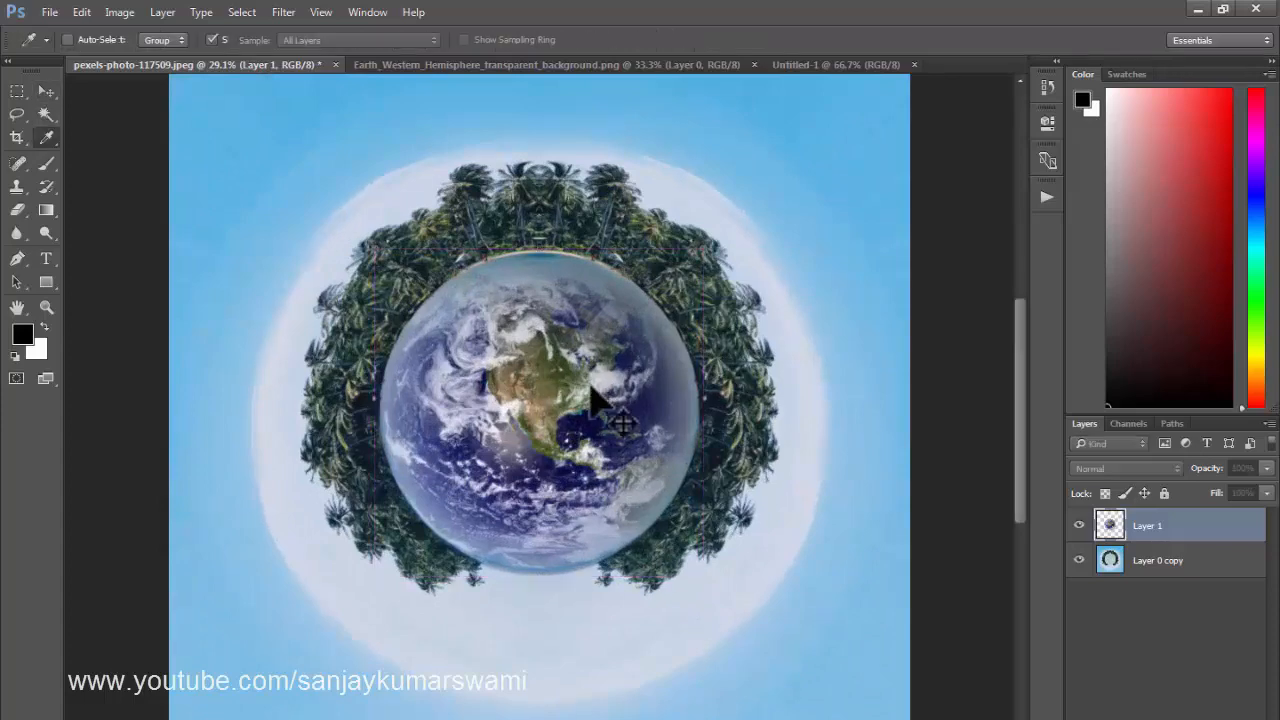
pyautogui.moveTo(1032, 284); pyautogui.dragTo(1004, 288)
pyautogui.moveTo(998, 291); pyautogui.dragTo(1127, 284)
pyautogui.click(1220, 221)
# Retouch the streaks in the sky at the upper-right corner of the Layer 0 copy planet layer with the content-aware Spot Healing Brush
pyautogui.moveTo(540, 335); pyautogui.dragTo(501, 335)
pyautogui.click(721, 250)
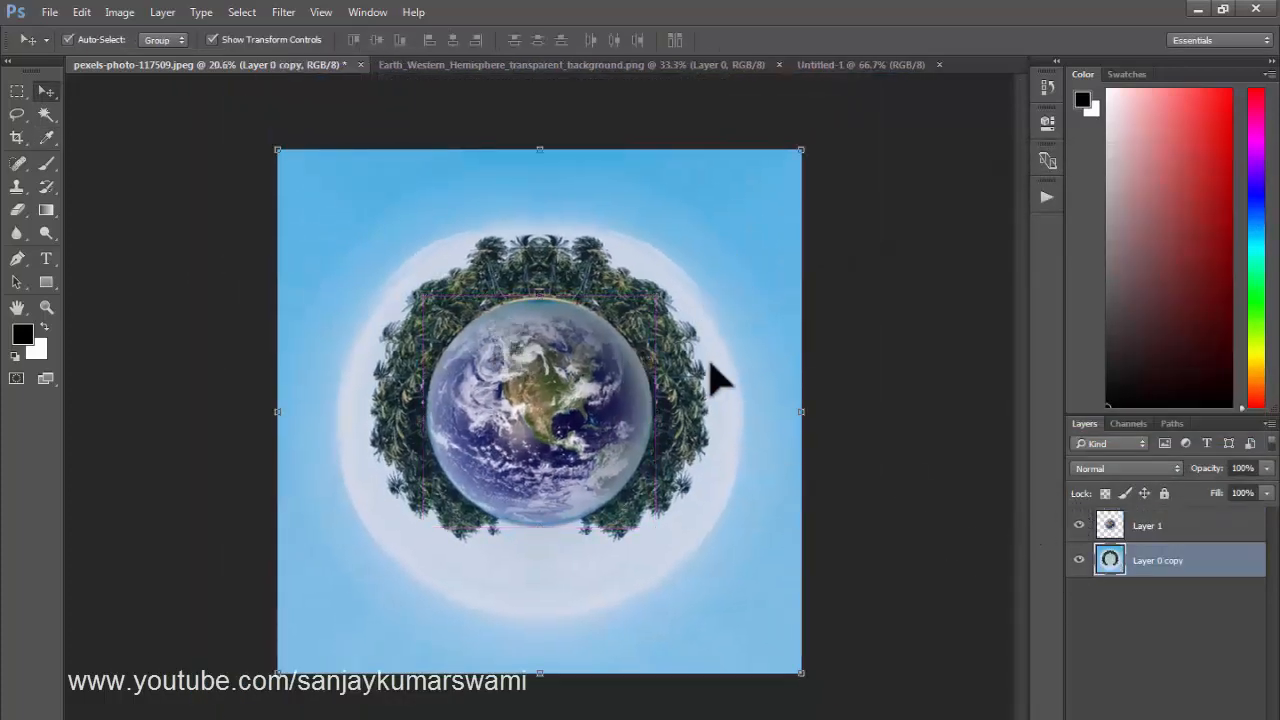
pyautogui.rightClick(716, 210)
pyautogui.click(763, 223)
pyautogui.hotkey('ctrl', 'space')
pyautogui.moveTo(760, 191); pyautogui.dragTo(543, 314)
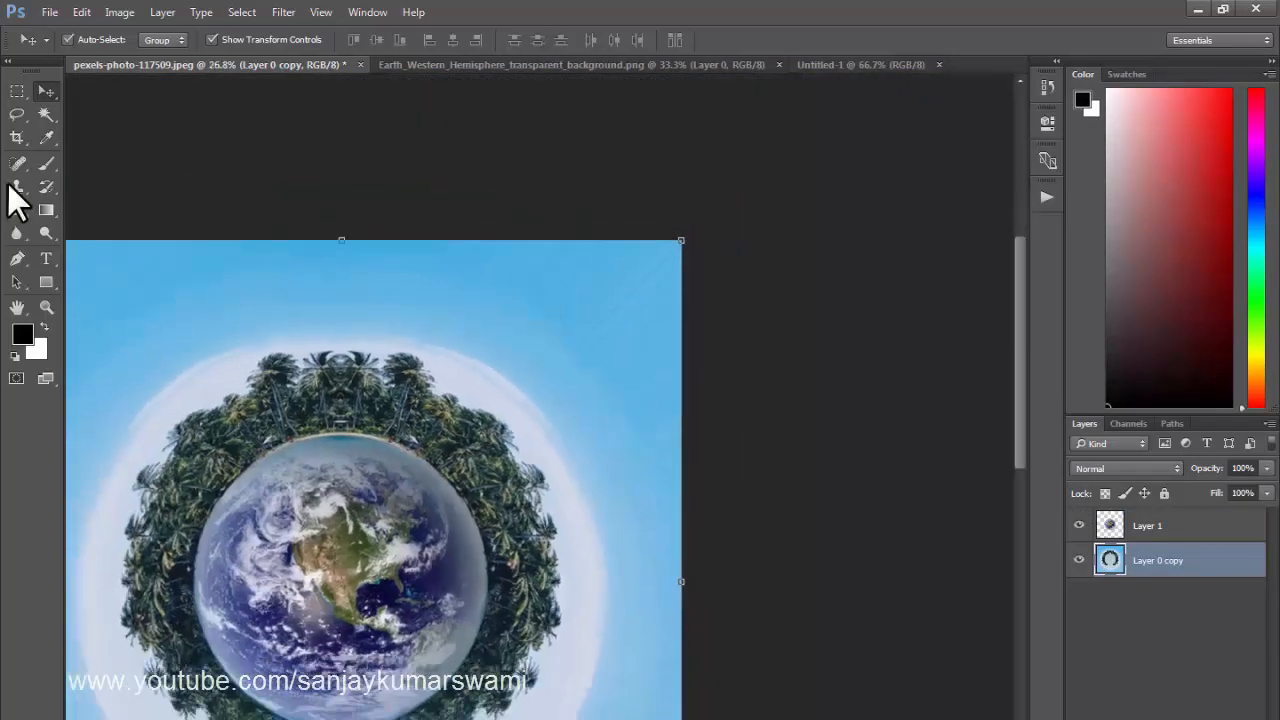
pyautogui.moveTo(17, 165); pyautogui.dragTo(38, 161)
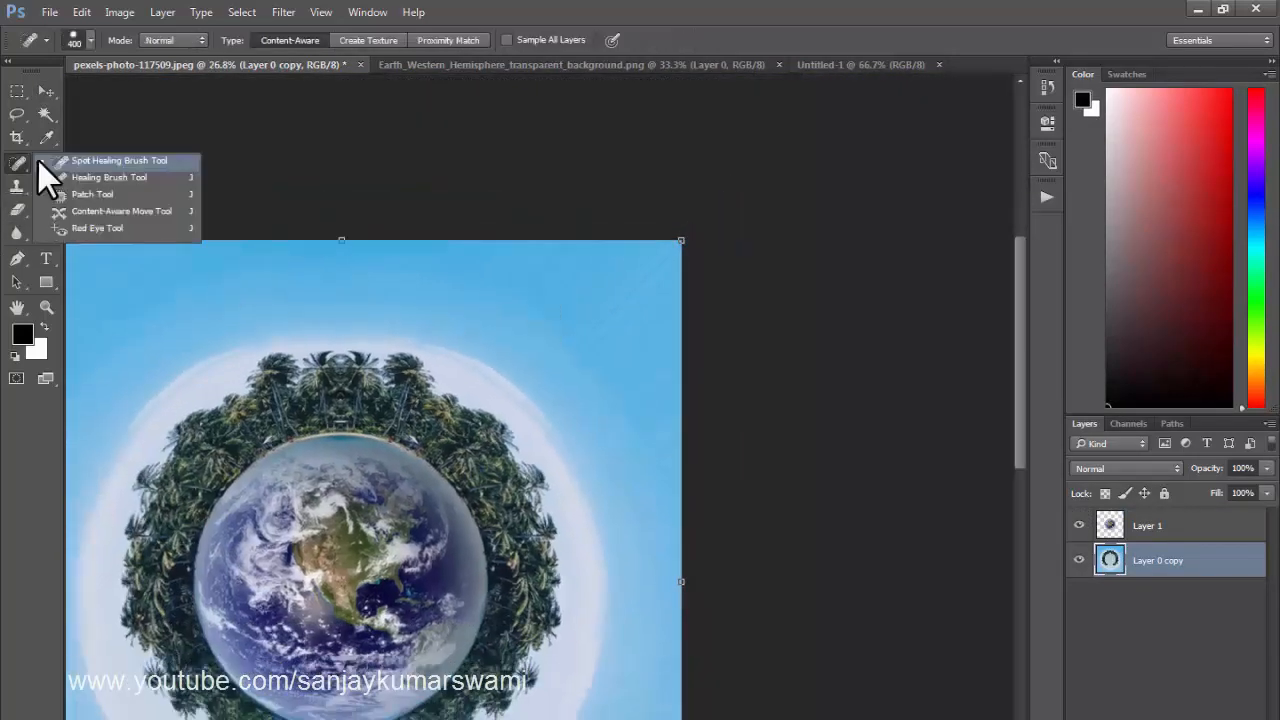
pyautogui.click(99, 164)
pyautogui.moveTo(480, 215)
pyautogui.mouseDown()
pyautogui.moveTo(661, 243)
pyautogui.moveTo(674, 300)
pyautogui.moveTo(493, 270)
pyautogui.moveTo(624, 353)
pyautogui.moveTo(691, 438)
pyautogui.moveTo(691, 523)
pyautogui.mouseUp()
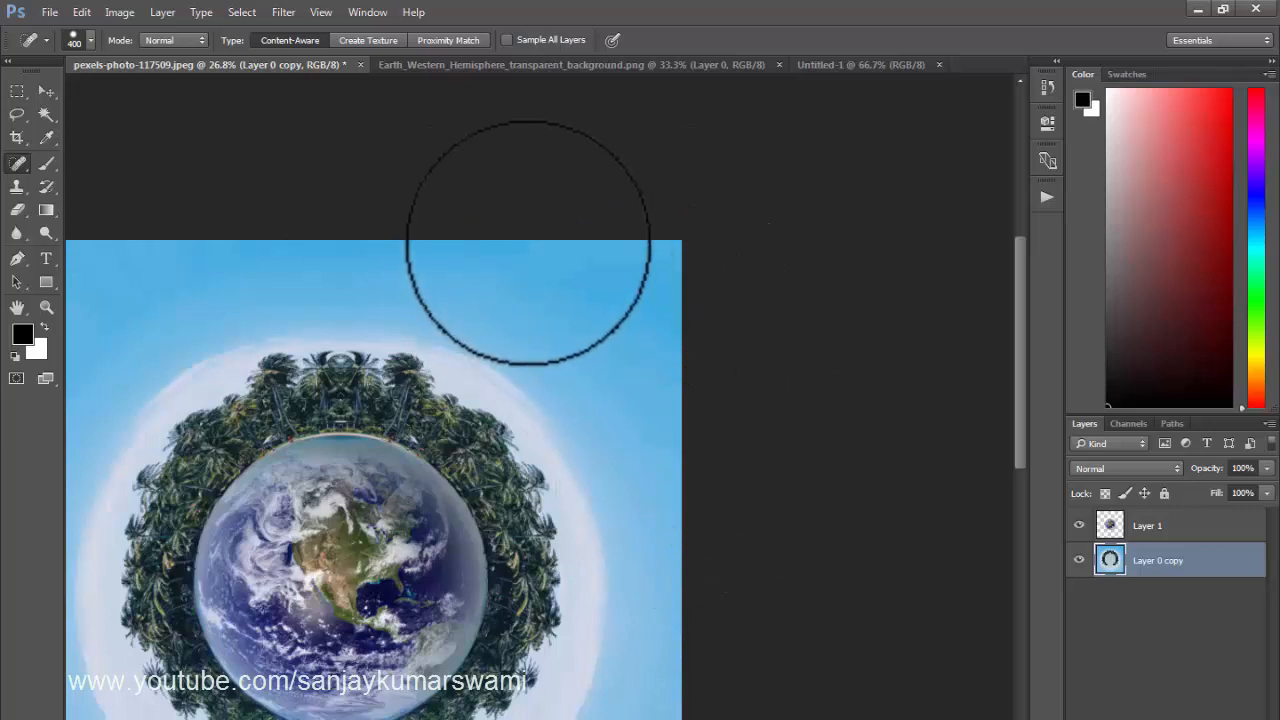
pyautogui.moveTo(528, 243)
pyautogui.mouseDown()
pyautogui.moveTo(674, 255)
pyautogui.moveTo(723, 290)
pyautogui.moveTo(775, 405)
pyautogui.mouseUp()
pyautogui.moveTo(563, 286)
pyautogui.mouseDown()
pyautogui.moveTo(757, 393)
pyautogui.moveTo(739, 403)
pyautogui.mouseUp()
pyautogui.moveTo(606, 388); pyautogui.dragTo(500, 386)
pyautogui.moveTo(609, 340); pyautogui.dragTo(650, 371)
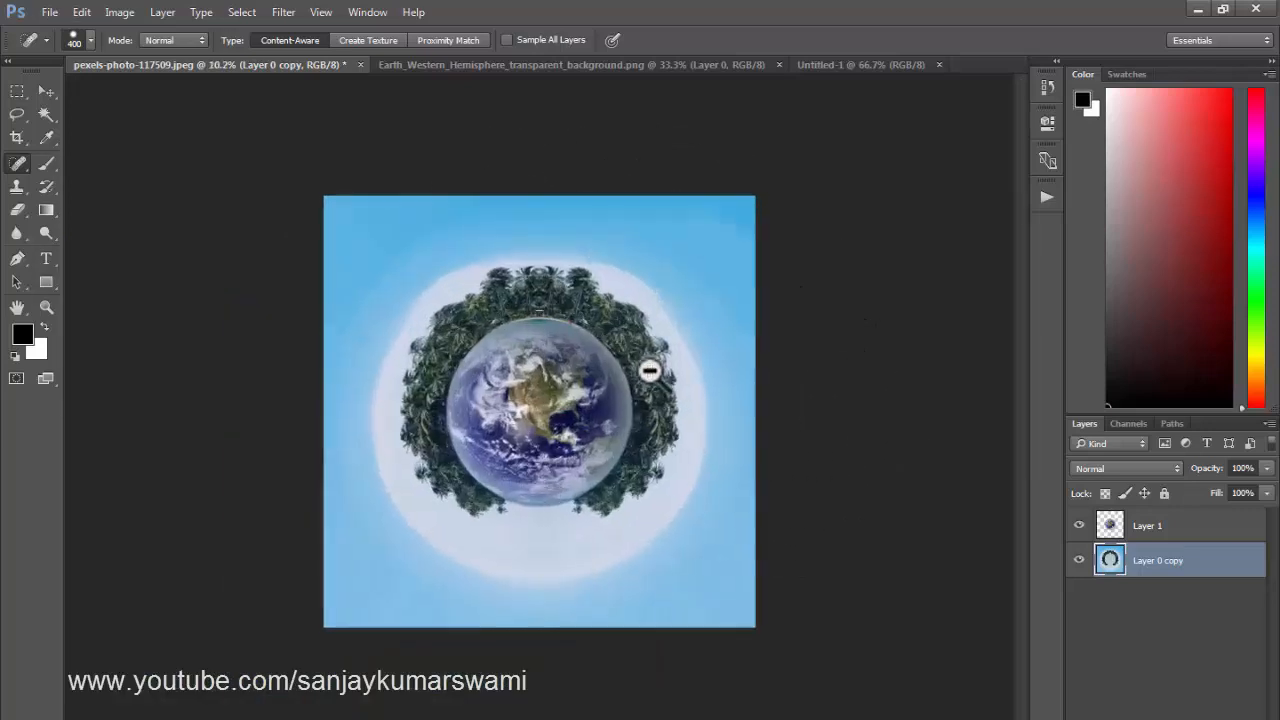
# Keep the planet document open and switch to the blank Untitled-1 document with the Move tool active
pyautogui.hotkey('ctrl', 'w')
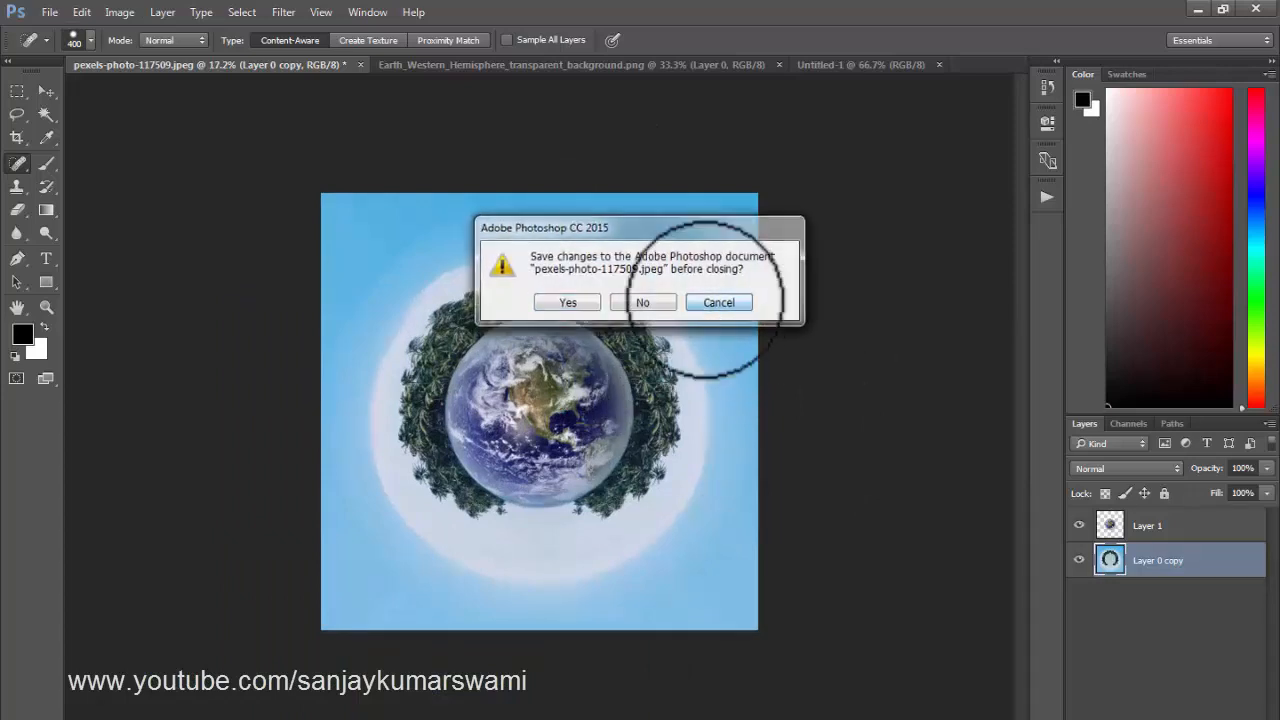
pyautogui.click(715, 302)
pyautogui.click(822, 64)
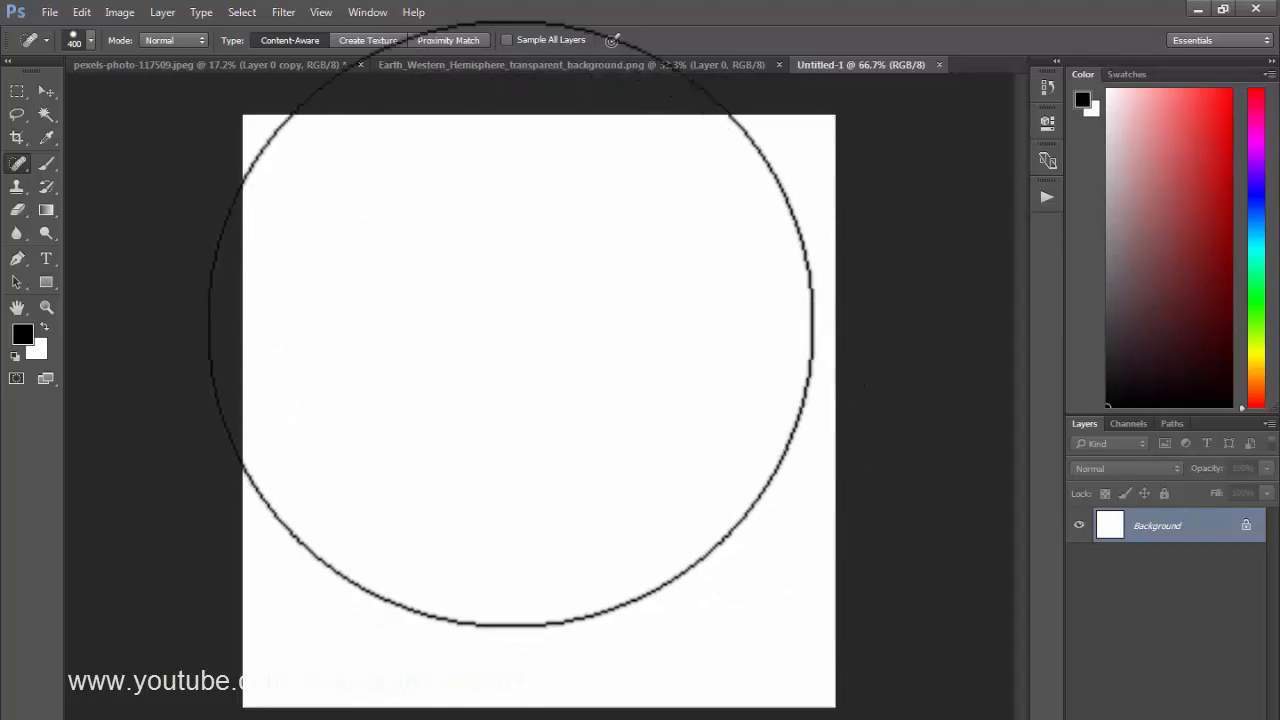
pyautogui.press('m')
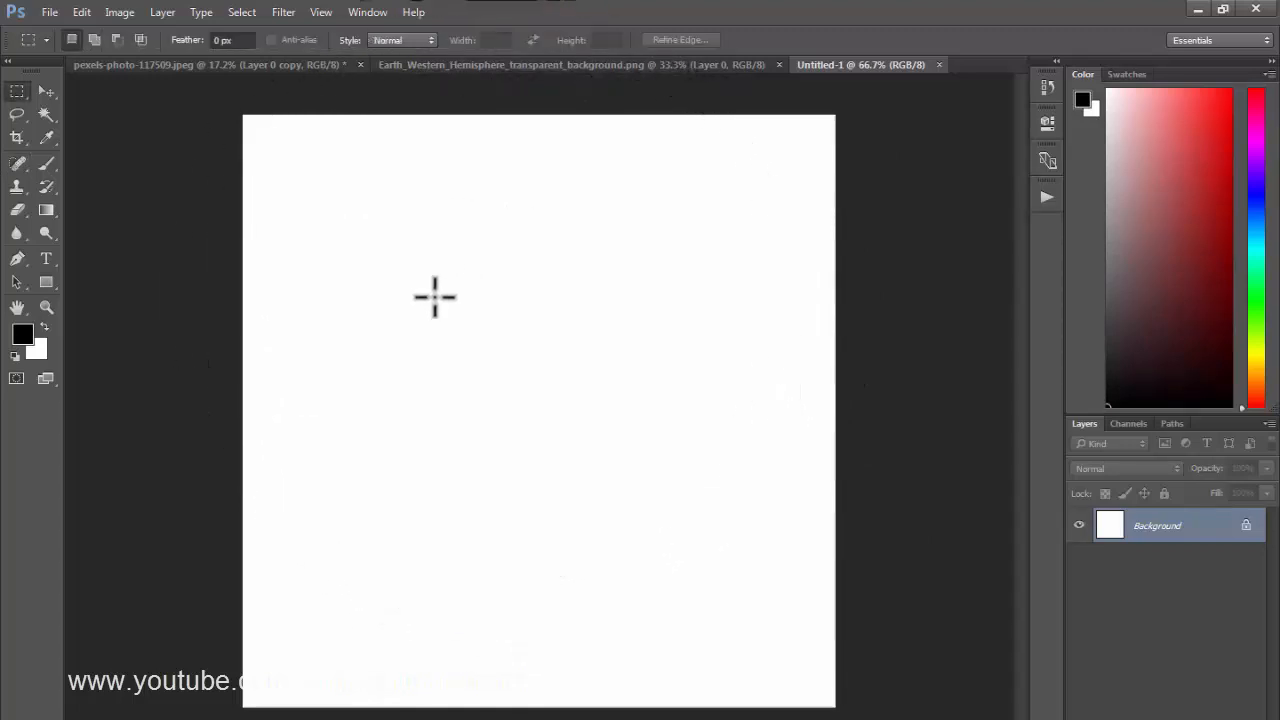
pyautogui.press('v')
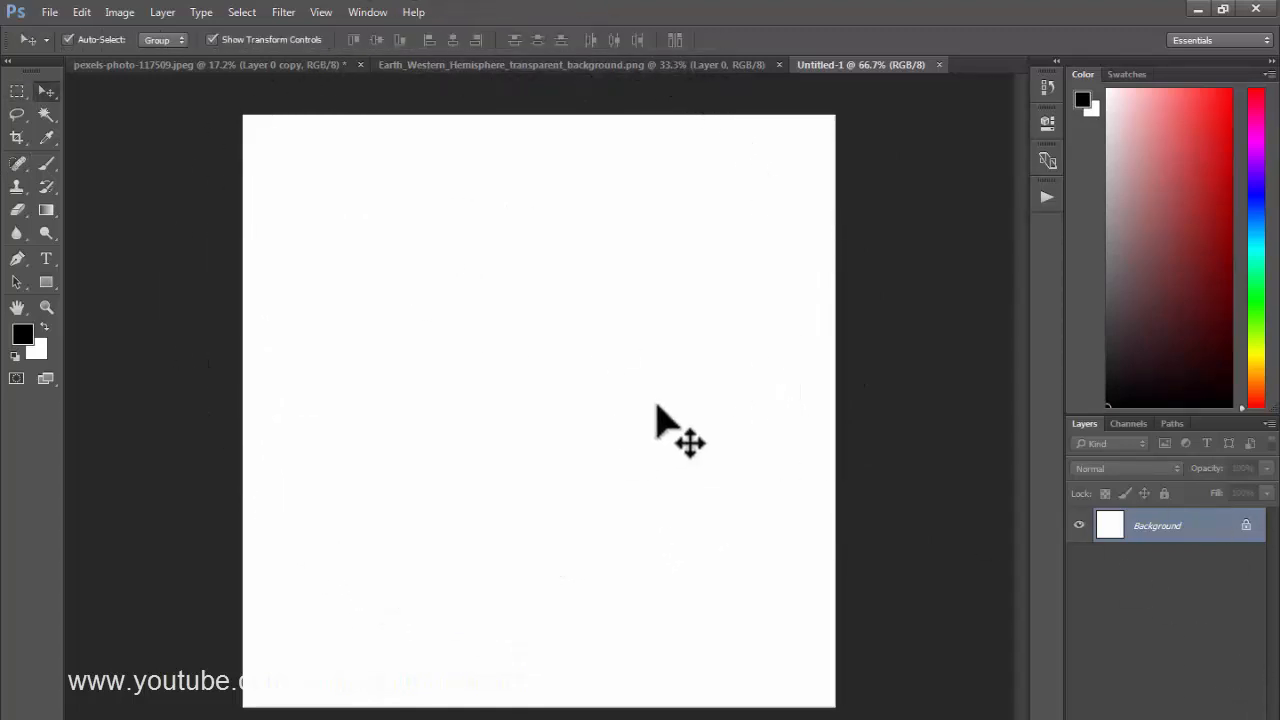
pyautogui.moveTo(584, 377); pyautogui.dragTo(566, 449)
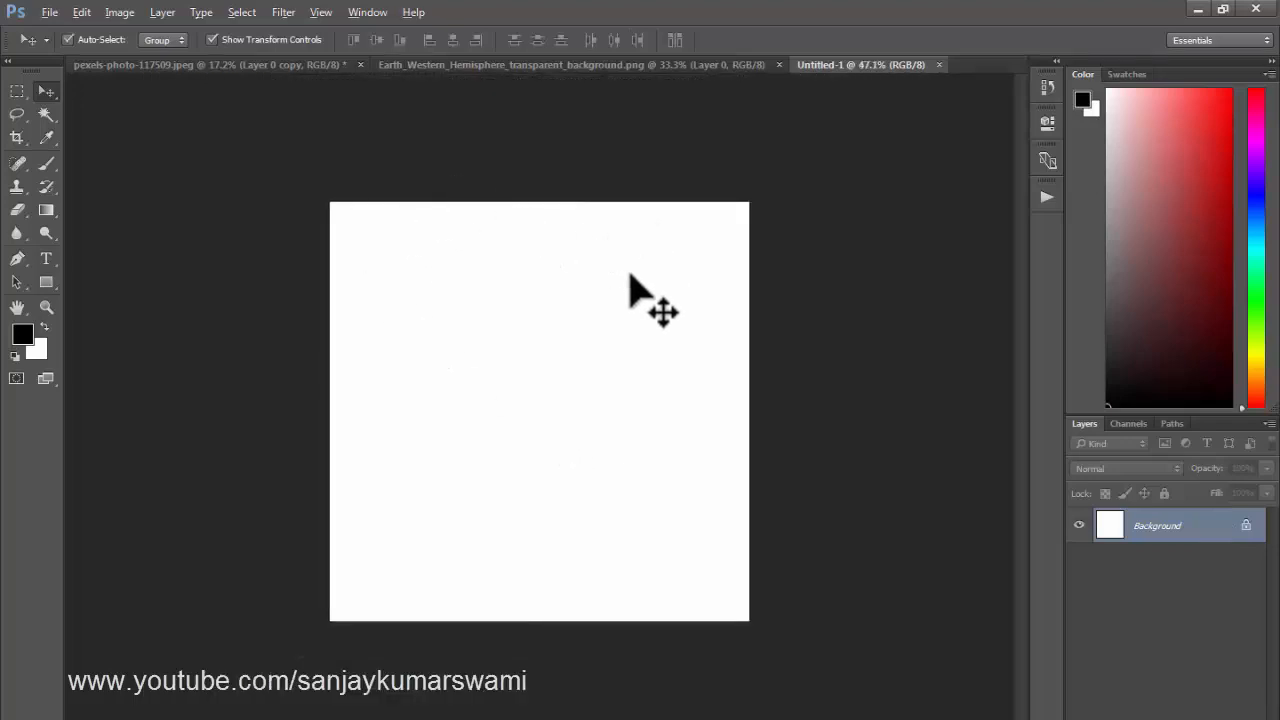
# Check the blank document's pixel width and height in Image Size without changing them
pyautogui.hotkey('alt', 'i')
pyautogui.press('i')
pyautogui.click(966, 196)
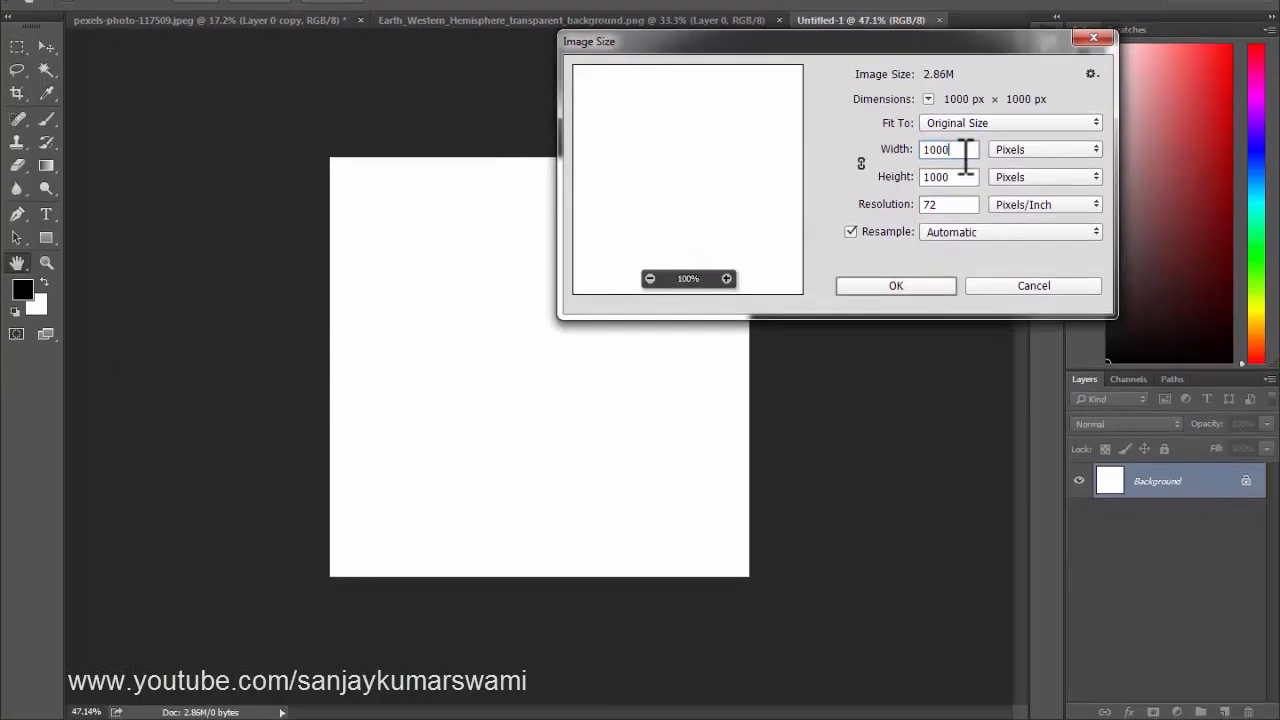
pyautogui.press('Tab')
pyautogui.click(1013, 285)
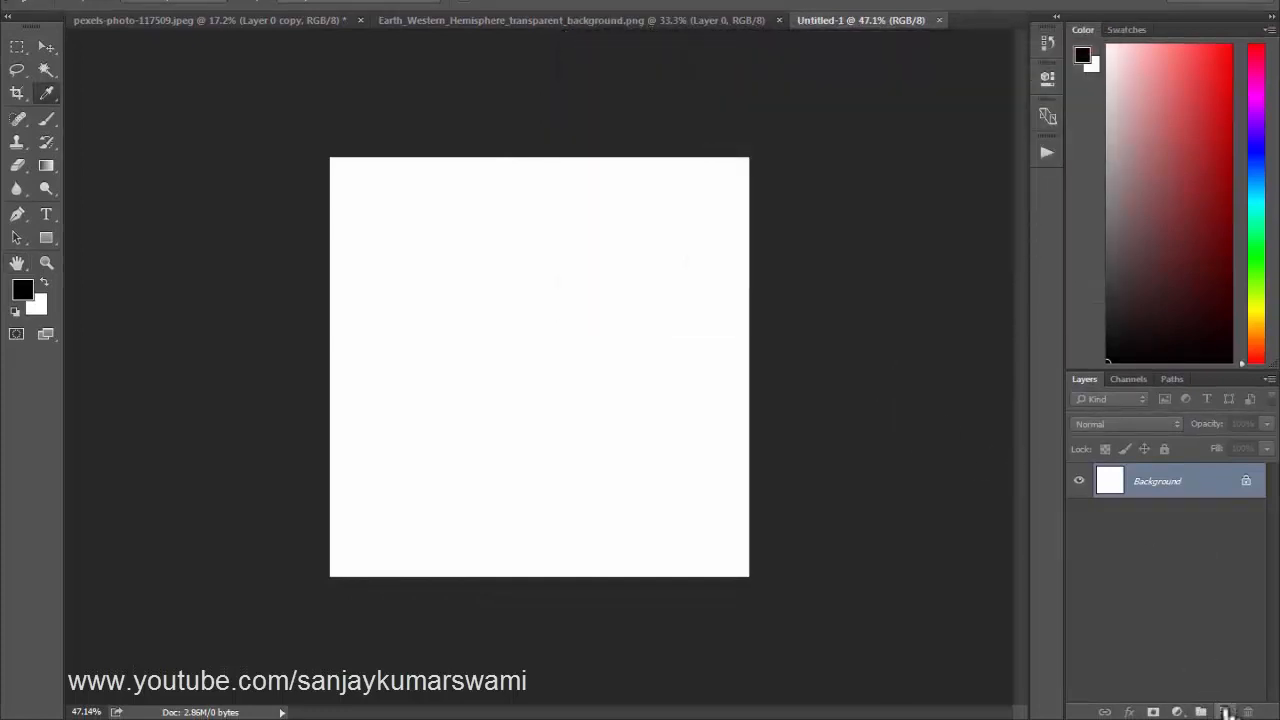
# Add a new empty layer above the white Background
pyautogui.click(1226, 711)
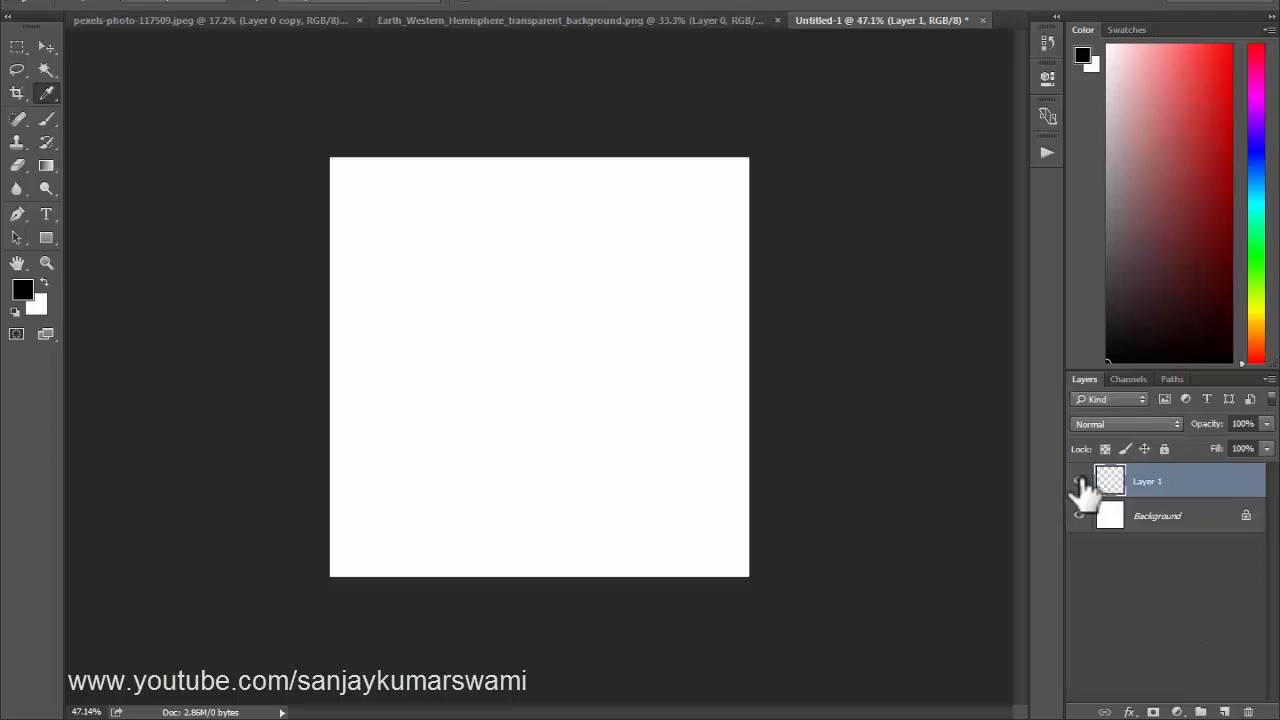
pyautogui.click(640, 372)
pyautogui.press('v')
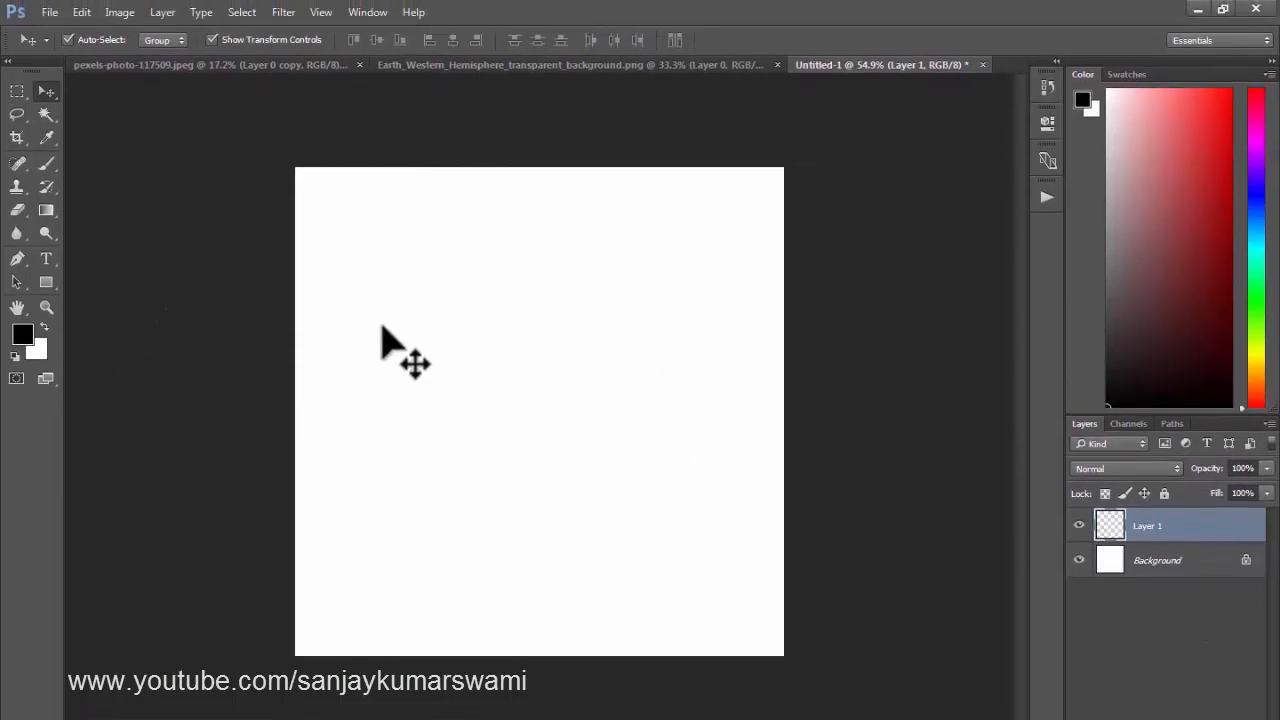
# Draw a narrow full-height black stripe near the canvas's left edge on Layer 1 with the Rectangle tool in Pixels mode
pyautogui.click(46, 285)
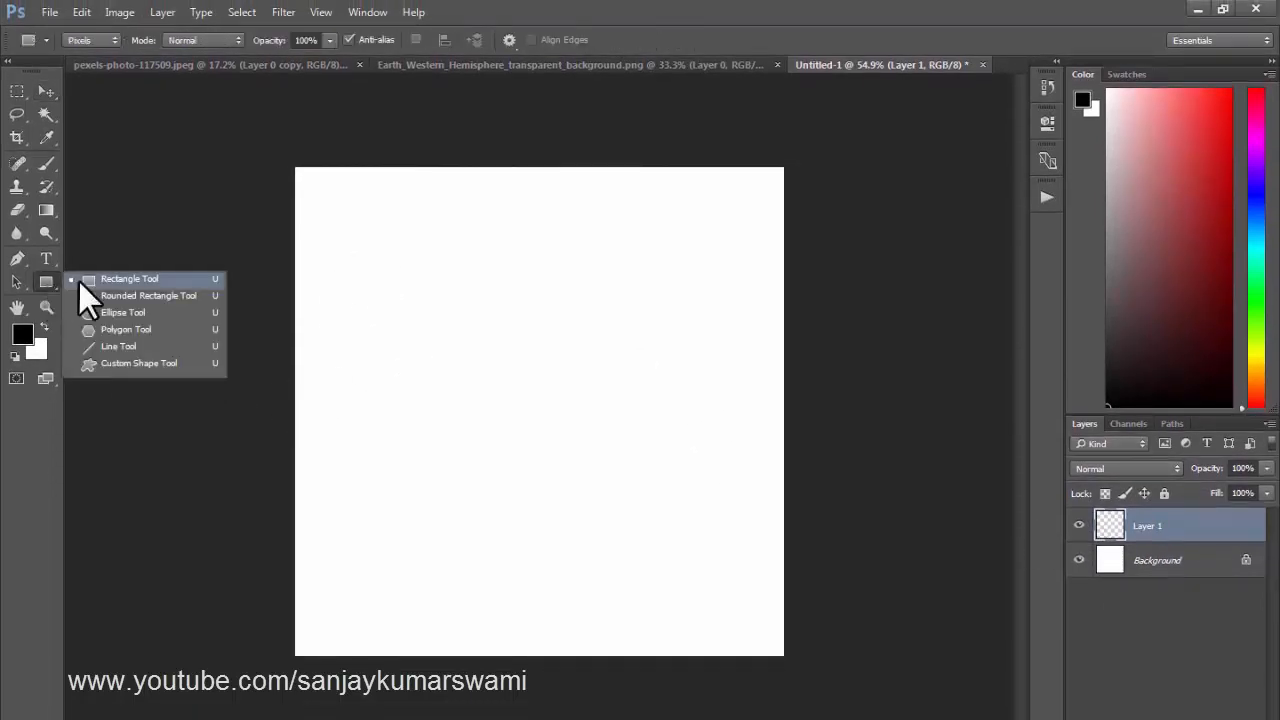
pyautogui.click(136, 283)
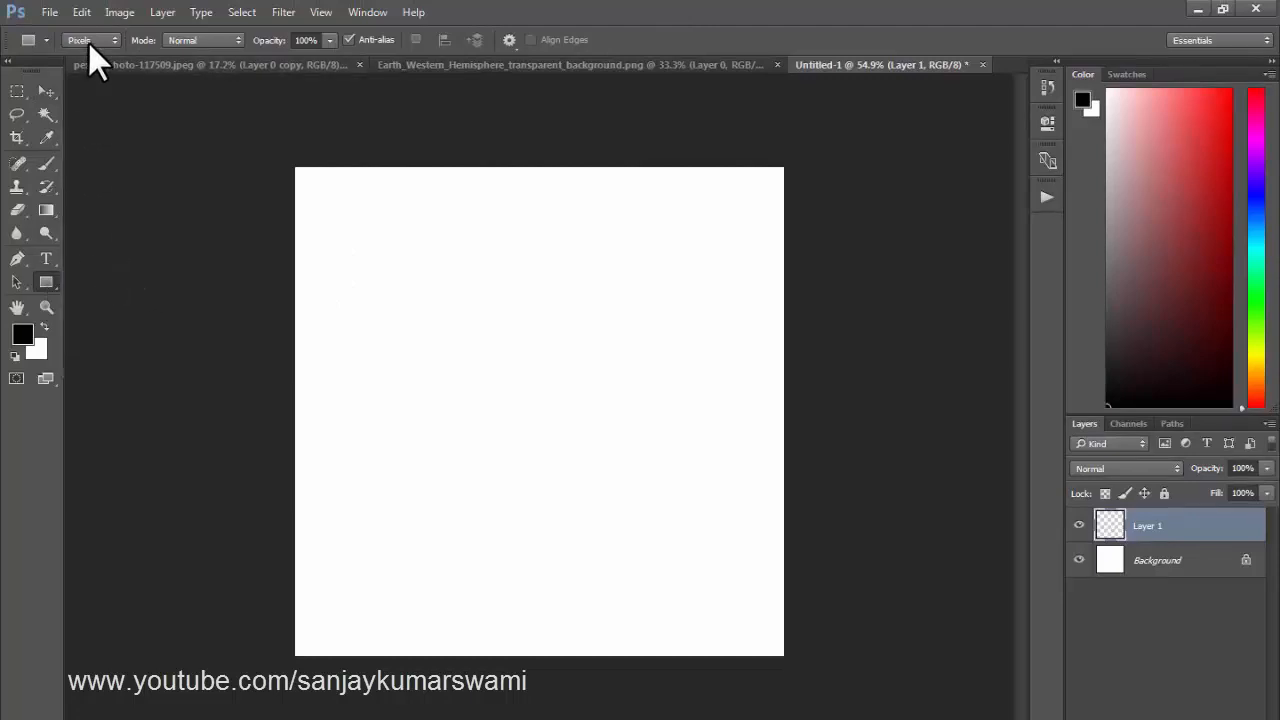
pyautogui.click(90, 41)
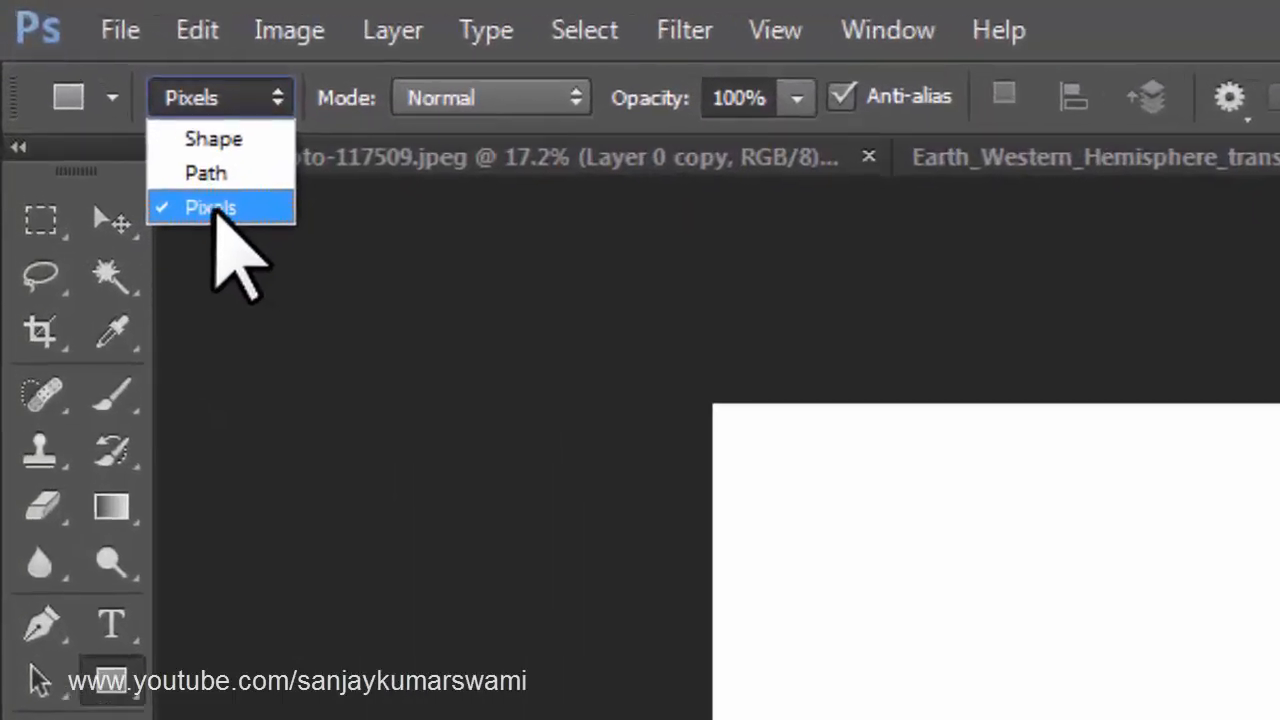
pyautogui.click(216, 210)
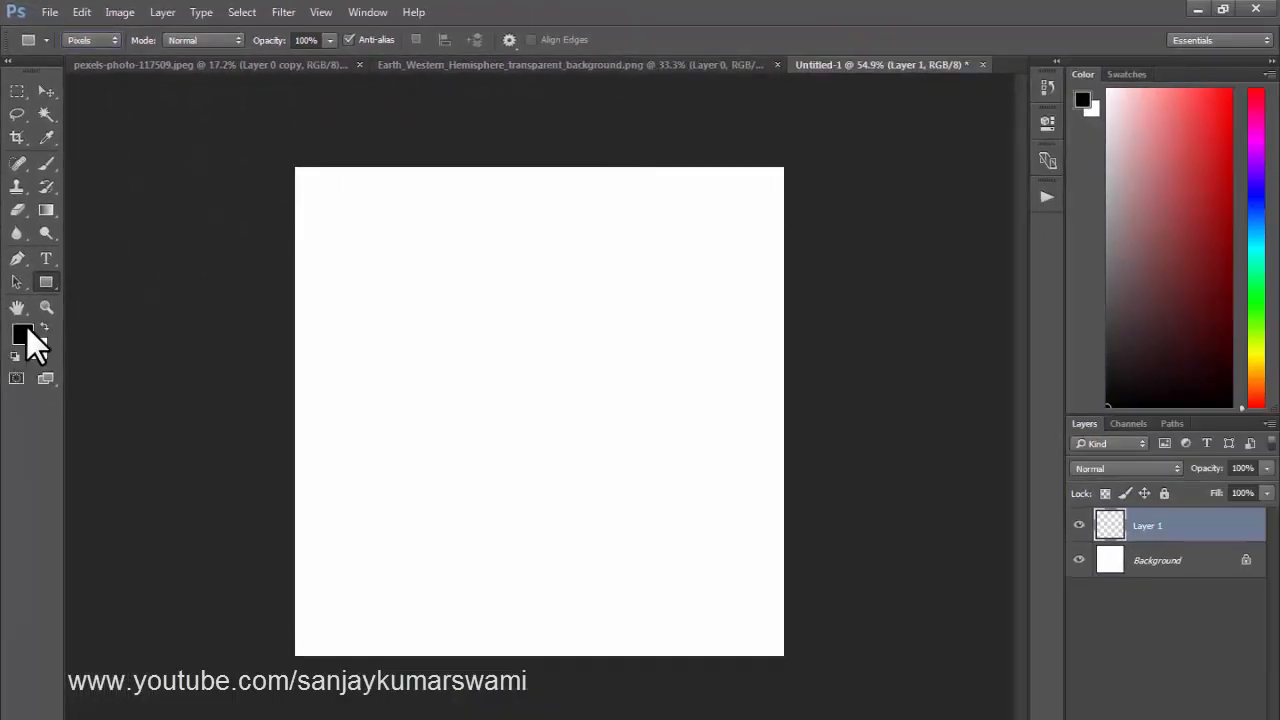
pyautogui.moveTo(321, 163); pyautogui.dragTo(340, 660)
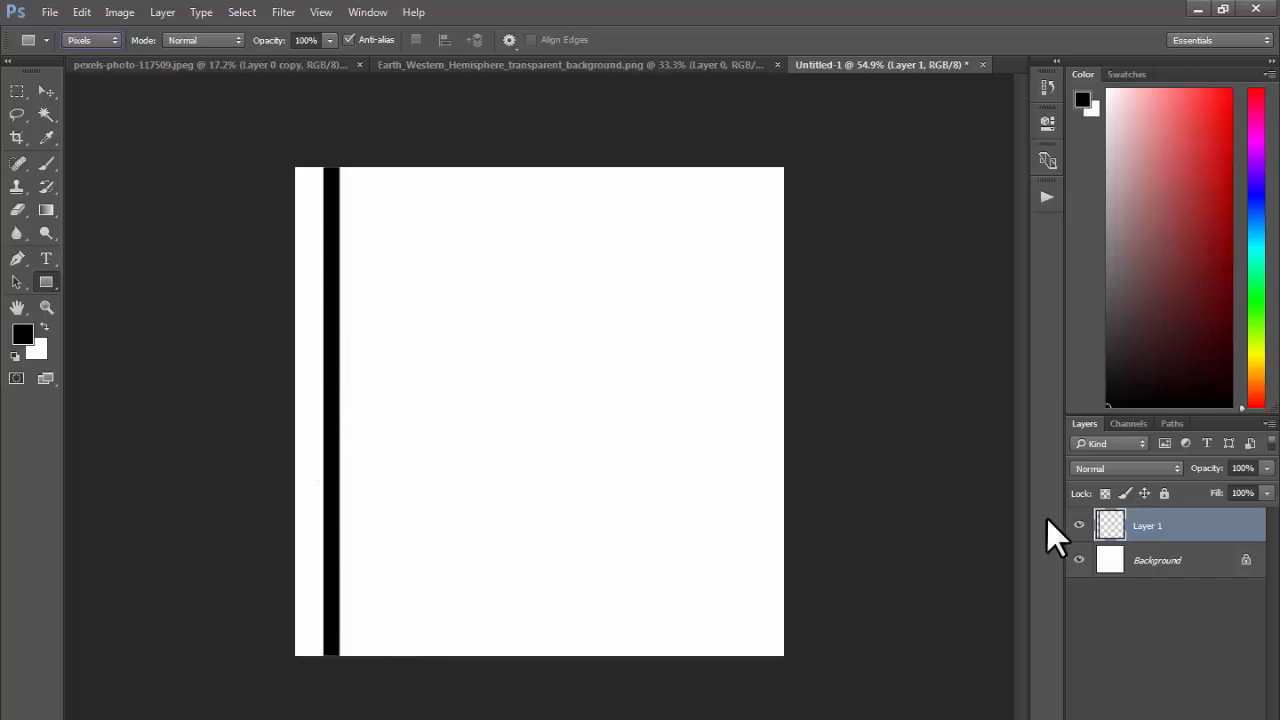
# Move the black stripe closer to the canvas's left edge with the Move tool, undoing the extra shift that pushes it back inward
pyautogui.click(46, 91)
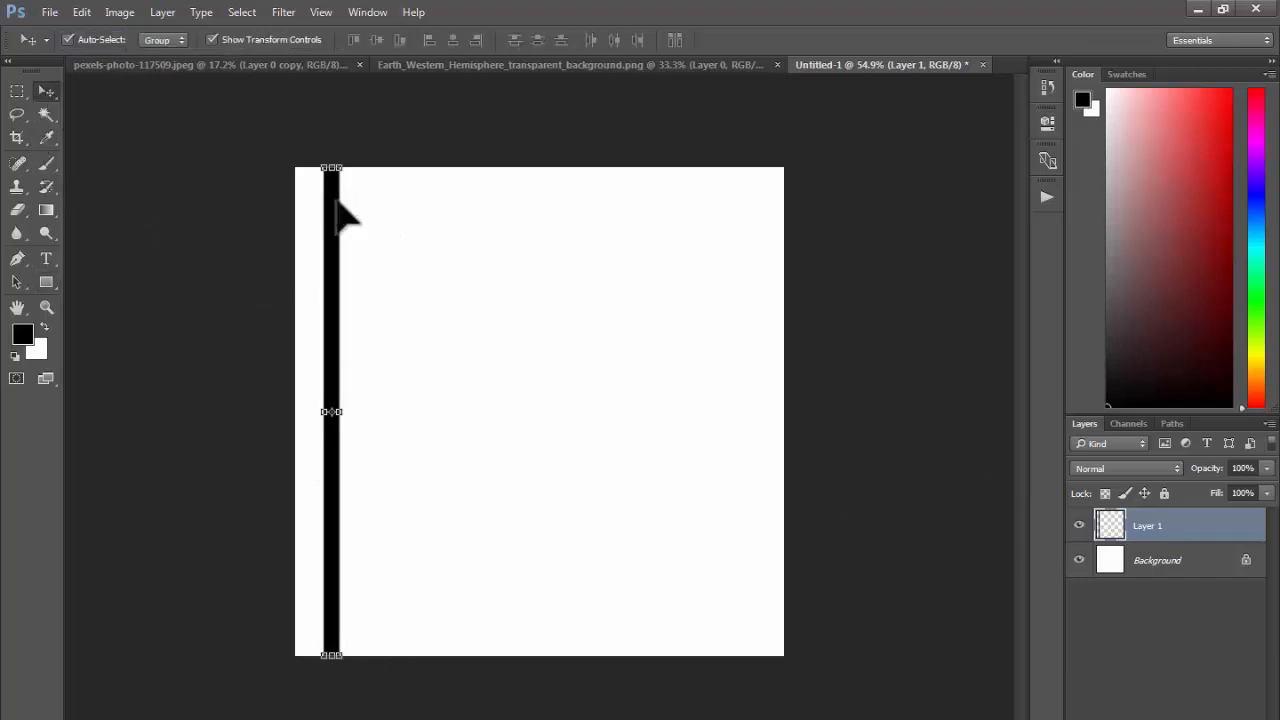
pyautogui.moveTo(336, 200); pyautogui.dragTo(320, 206)
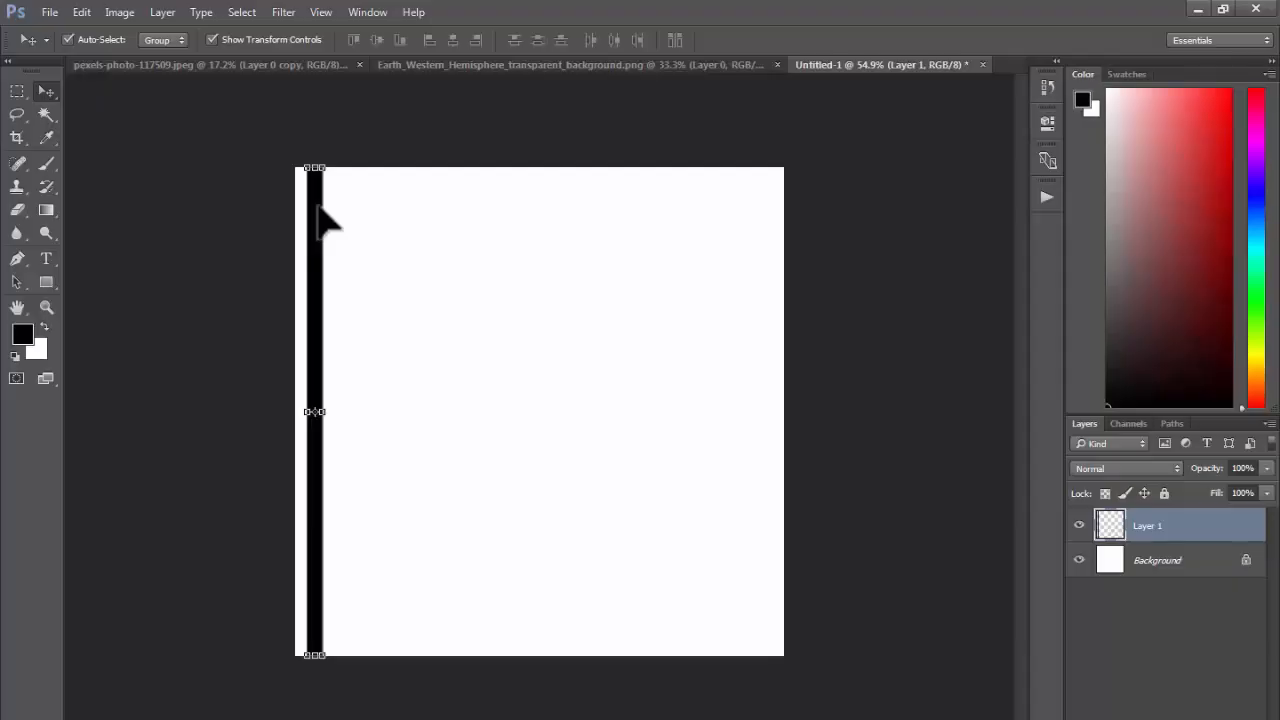
pyautogui.moveTo(317, 206); pyautogui.dragTo(336, 213)
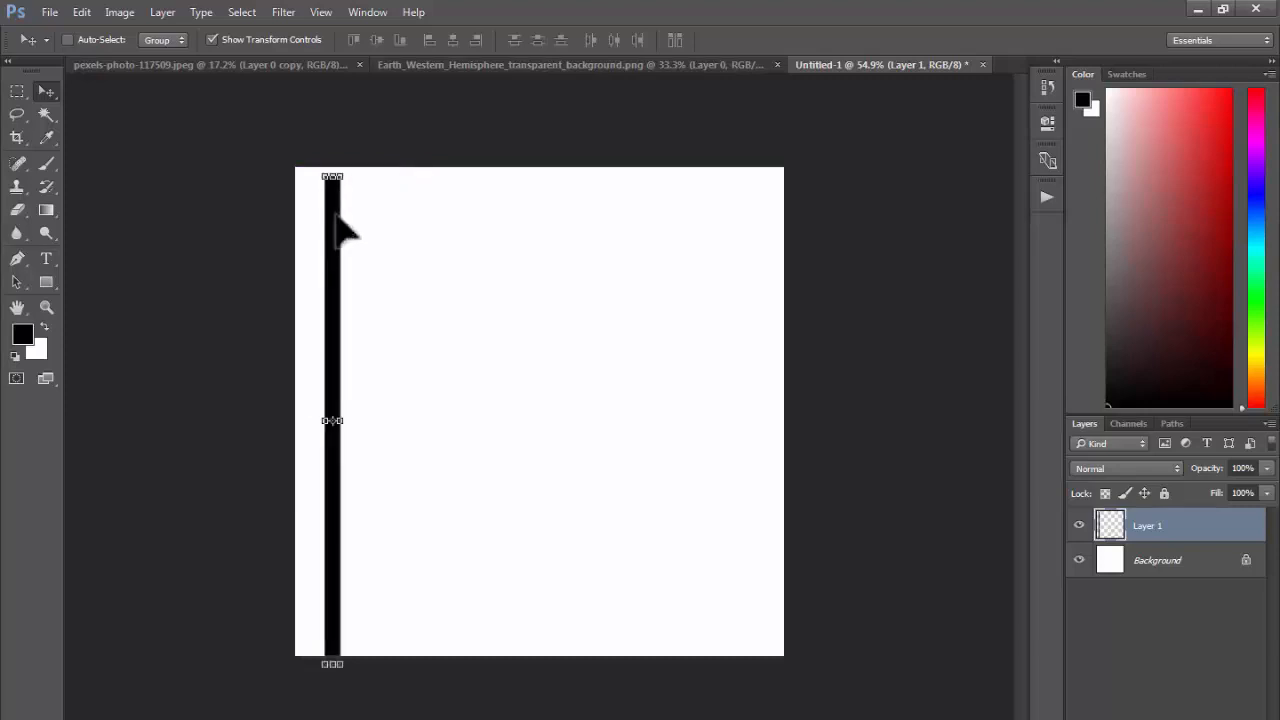
pyautogui.hotkey('ctrl', 'z')
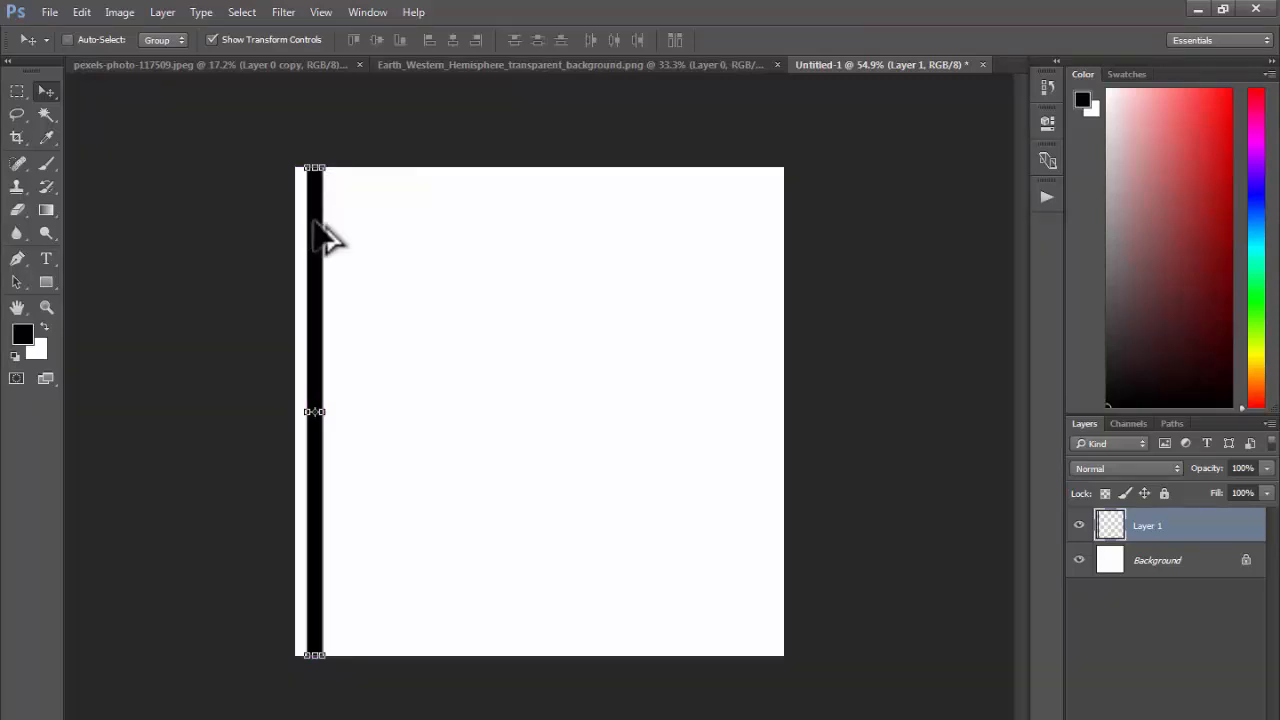
# Duplicate the stripe with a Free Transform copy and place the copy a short gap to its right at X 109.50 px
pyautogui.press('ctrl')
pyautogui.hotkey('ctrl', 'alt', 't')
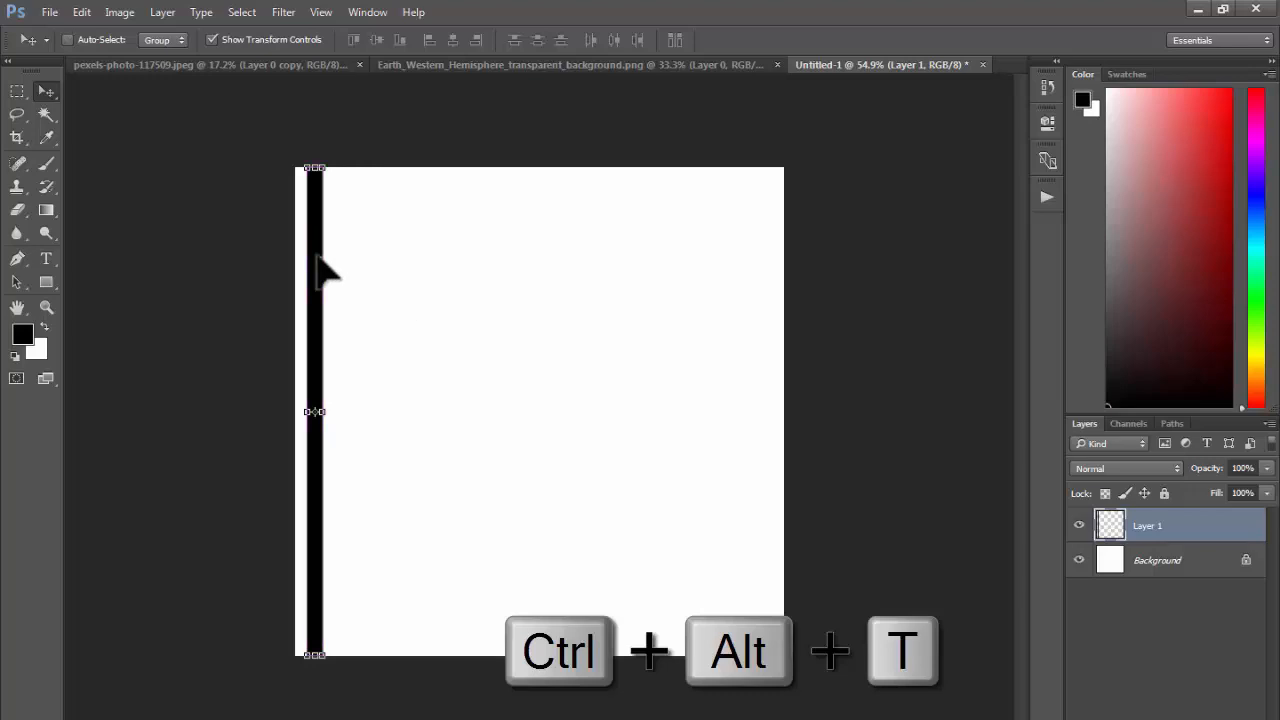
pyautogui.moveTo(317, 258); pyautogui.dragTo(352, 258)
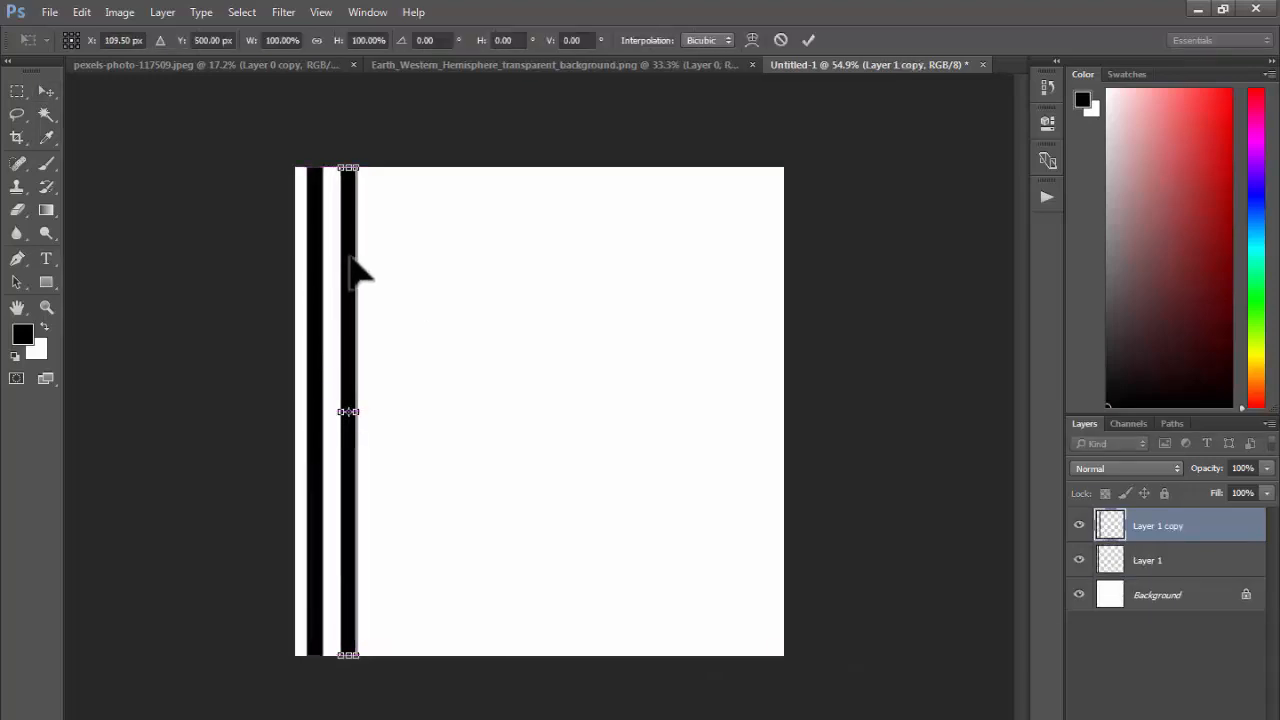
pyautogui.press('Return')
# Repeat the transform-and-duplicate until evenly spaced stripes fill the canvas width, up to Layer 1 copy 13
pyautogui.hotkey('ctrl', 'shift', 'alt', 't')
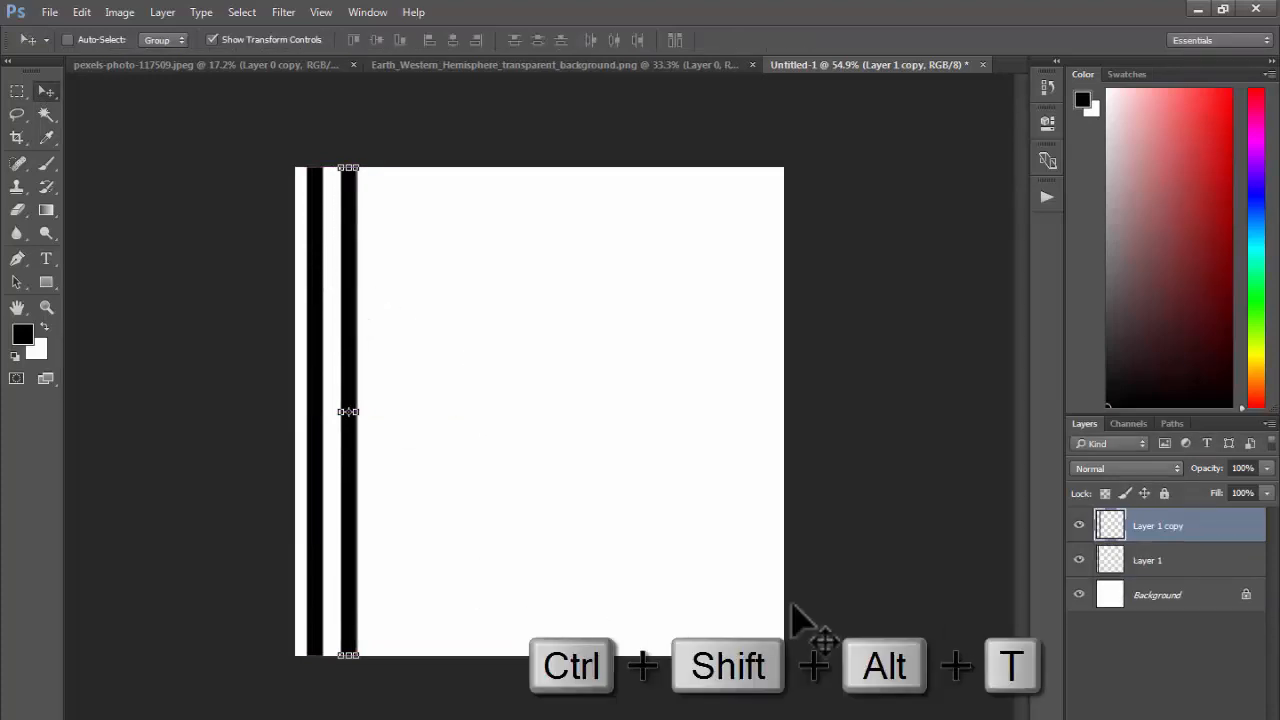
pyautogui.hotkey('ctrl', 'shift', 'alt', 't')
pyautogui.hotkey('ctrl', 'shift', 'alt', 't')
pyautogui.hotkey('ctrl', 'shift', 'alt', 't')
pyautogui.hotkey('ctrl', 'shift', 'alt', 't')
pyautogui.hotkey('ctrl', 'shift', 'alt', 't')
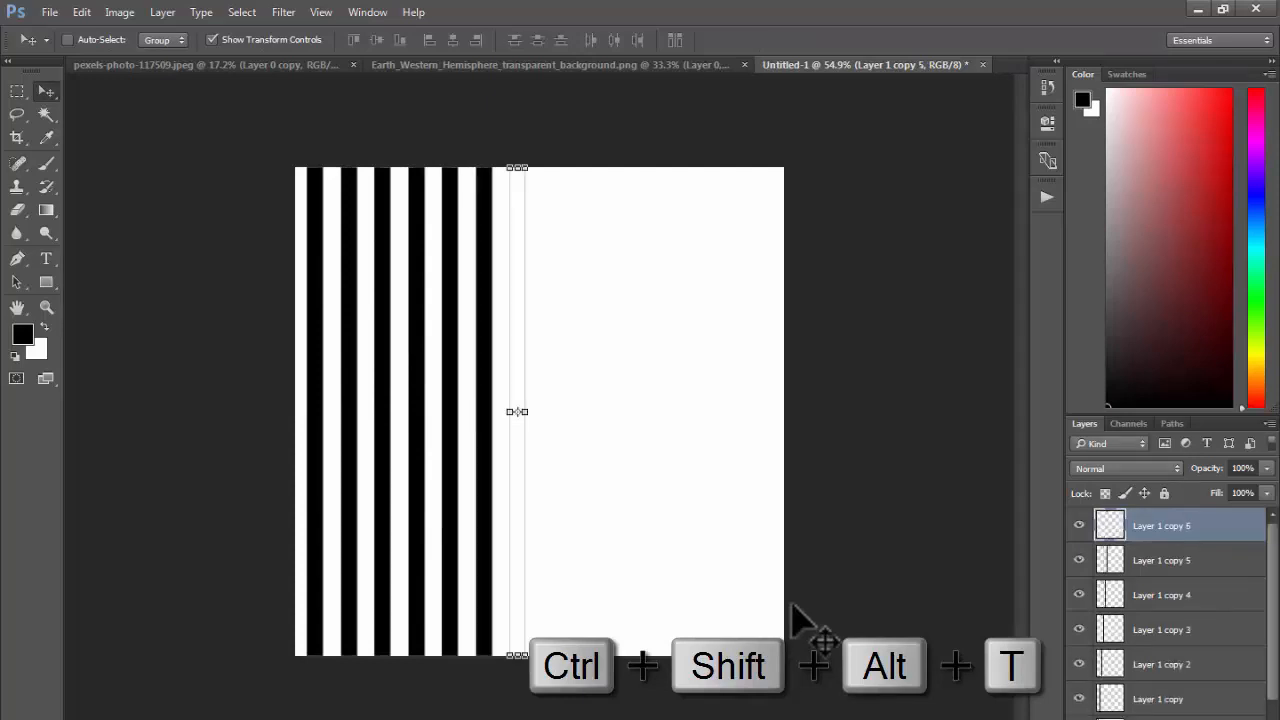
pyautogui.hotkey('ctrl', 'shift', 'alt', 't')
pyautogui.hotkey('ctrl', 'shift', 'alt', 't')
pyautogui.hotkey('ctrl', 'shift', 'alt', 't')
pyautogui.hotkey('ctrl', 'shift', 'alt', 't')
pyautogui.hotkey('ctrl', 'shift', 'alt', 't')
pyautogui.hotkey('ctrl', 'shift', 'alt', 't')
pyautogui.hotkey('ctrl', 'shift', 'alt', 't')
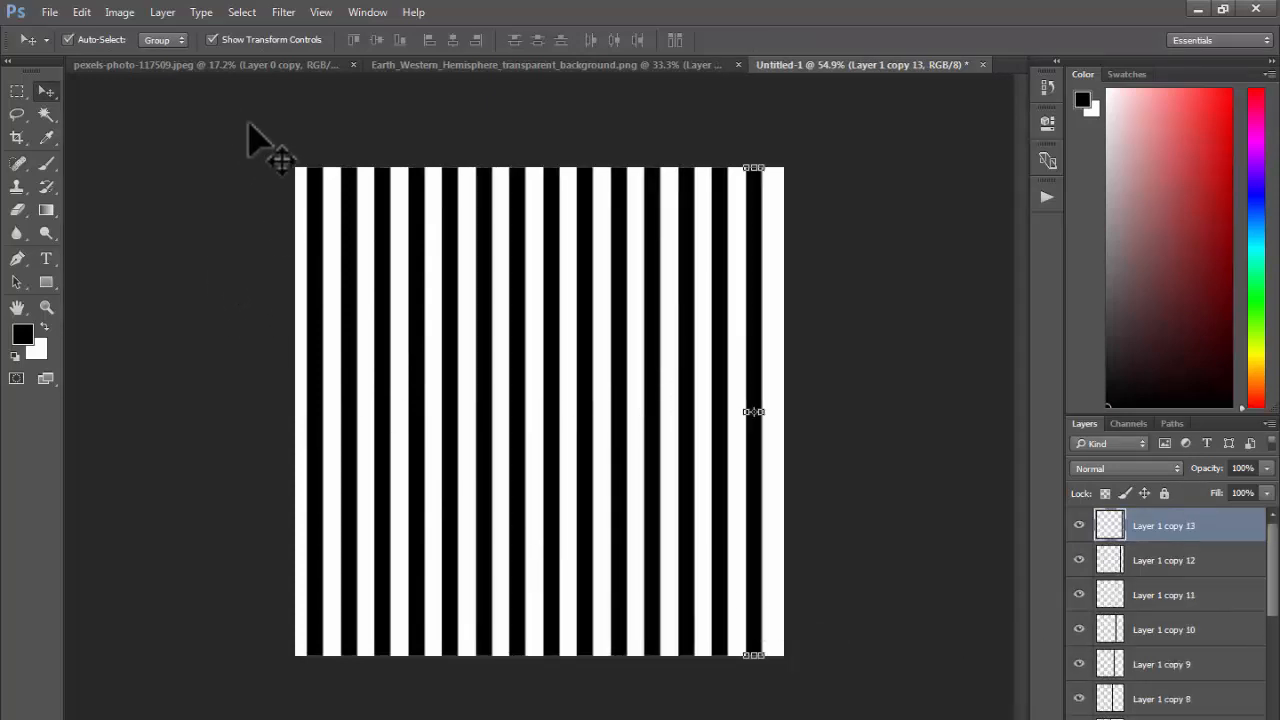
# Select all the stripe layers, excluding the Background, and merge them into a single layer
pyautogui.moveTo(251, 129); pyautogui.dragTo(828, 322)
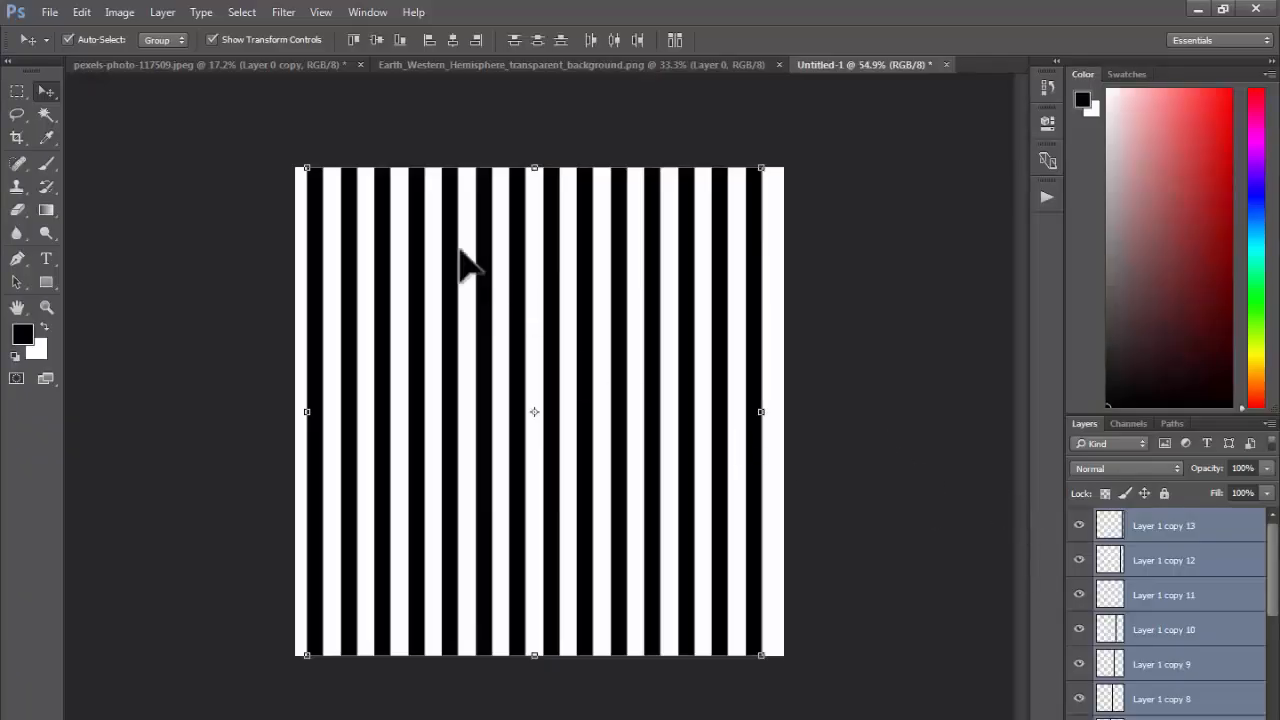
pyautogui.moveTo(223, 156); pyautogui.dragTo(905, 330)
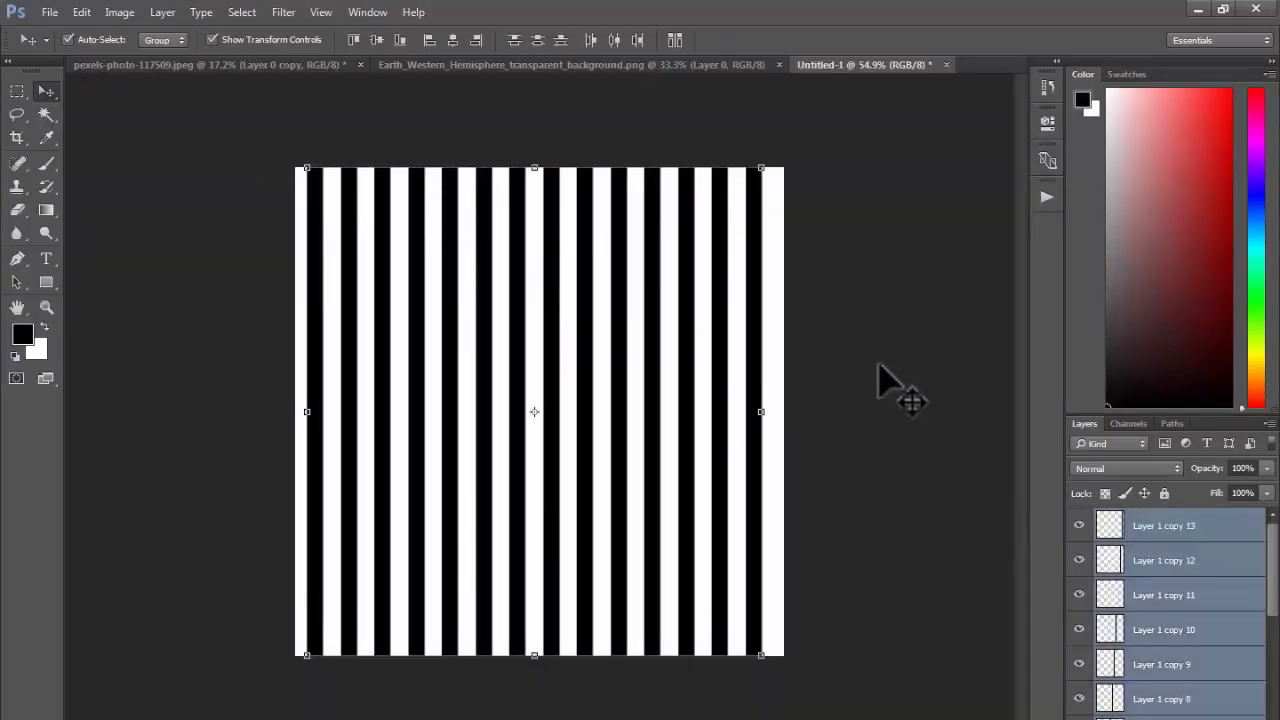
pyautogui.hotkey('ctrl', 'e')
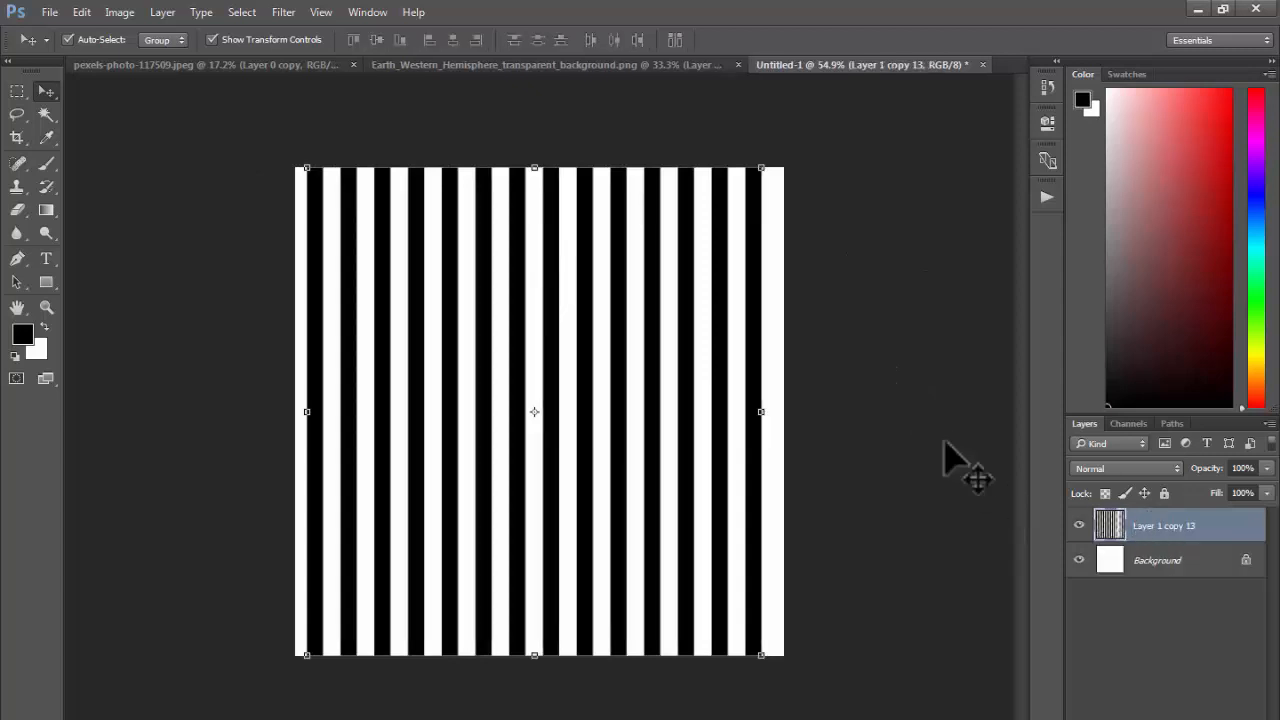
# Apply the Polar Coordinates distortion to the merged vertical stripes using Rectangular to Polar
pyautogui.click(280, 12)
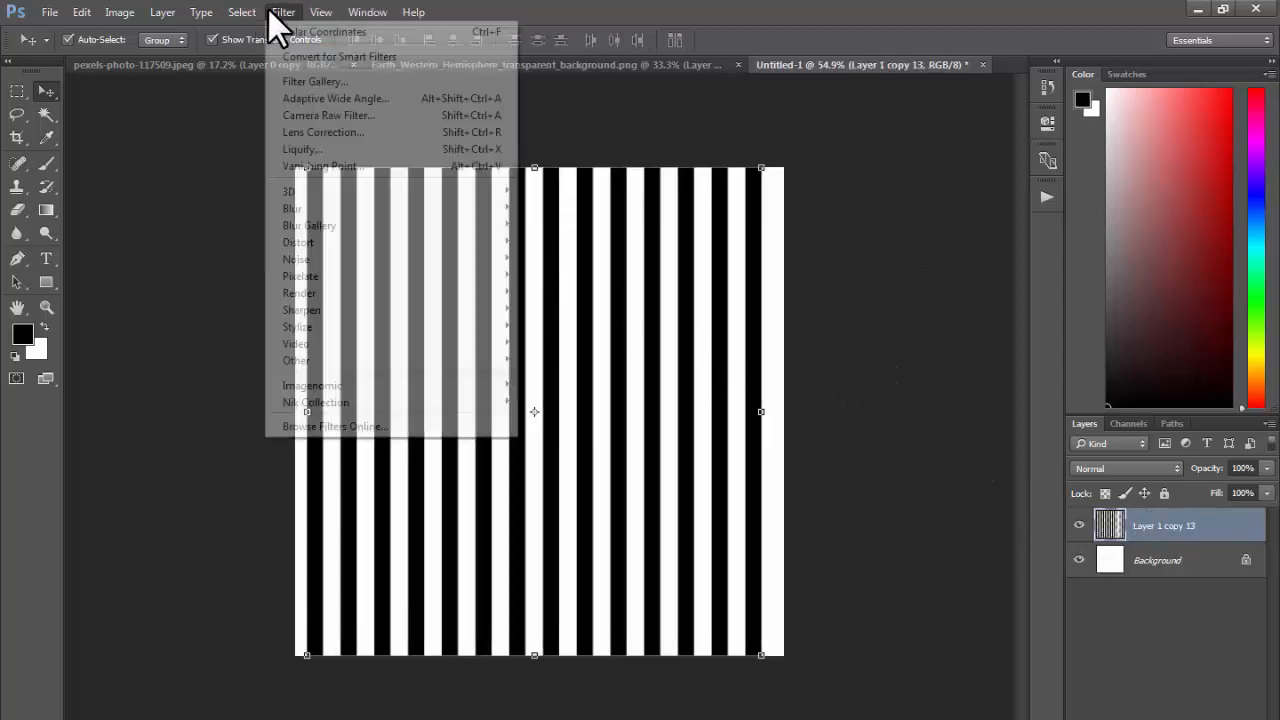
pyautogui.moveTo(395, 250)
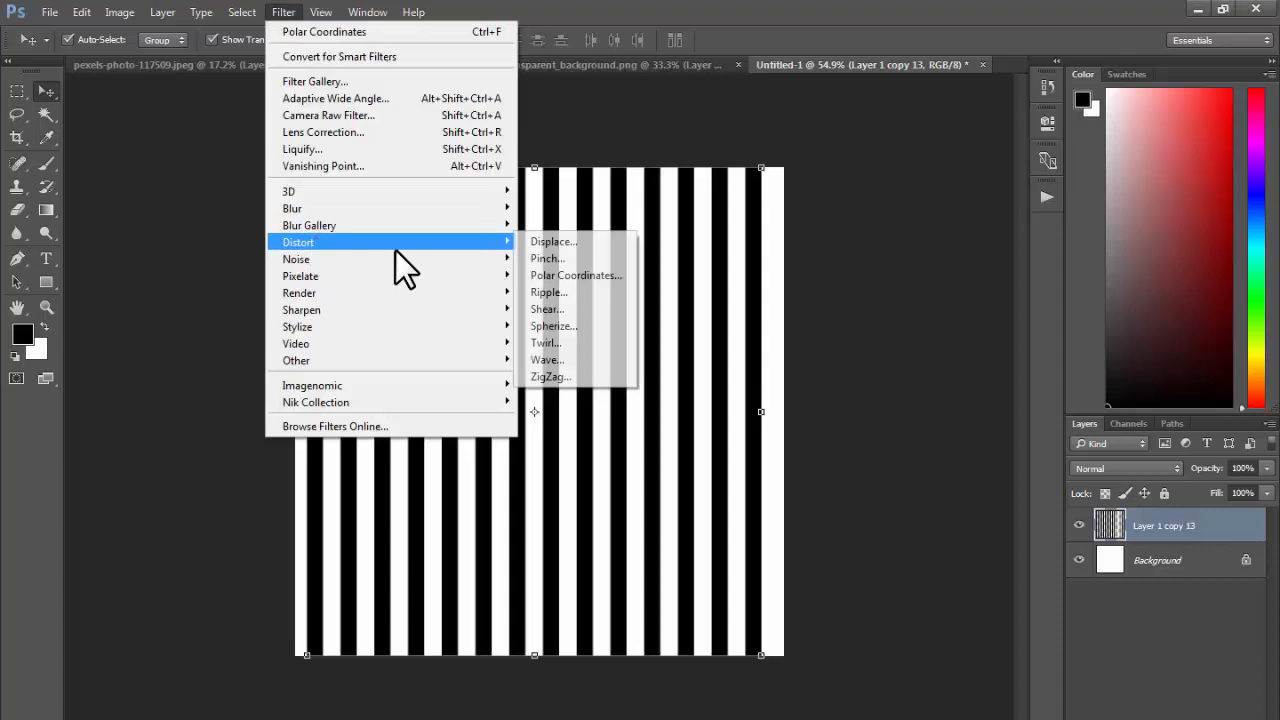
pyautogui.click(573, 277)
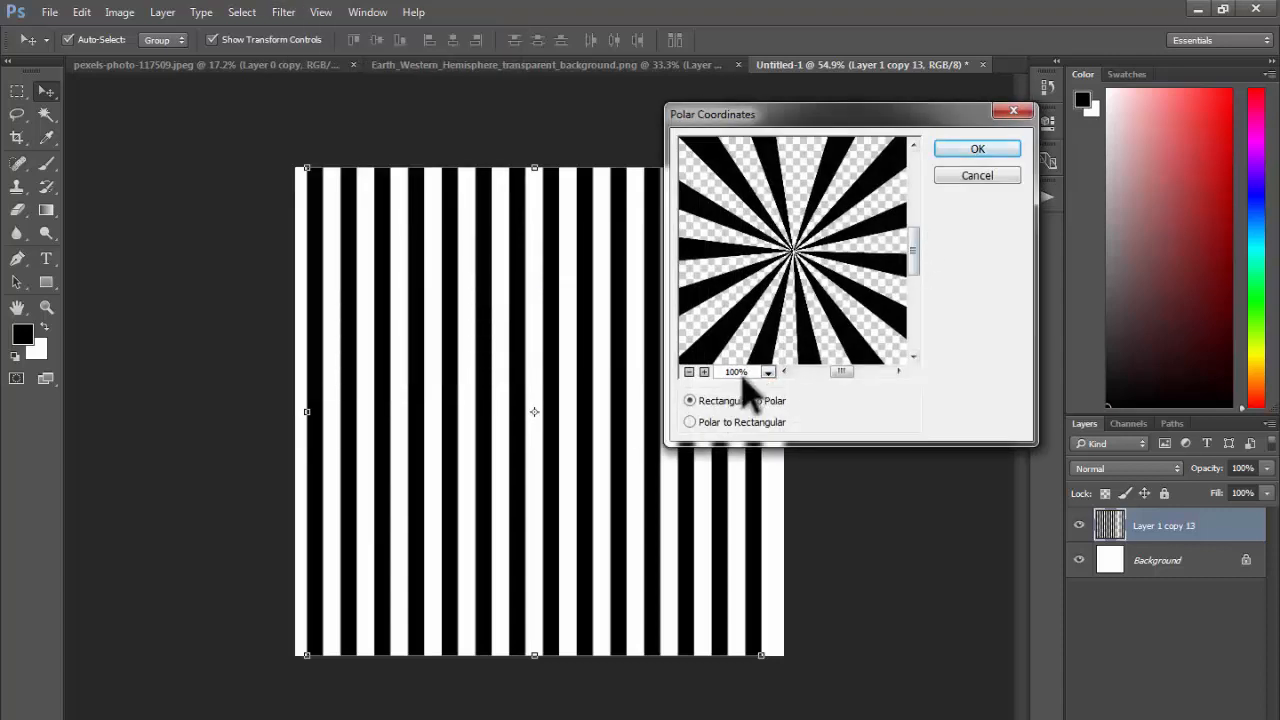
pyautogui.click(690, 372)
pyautogui.click(690, 372)
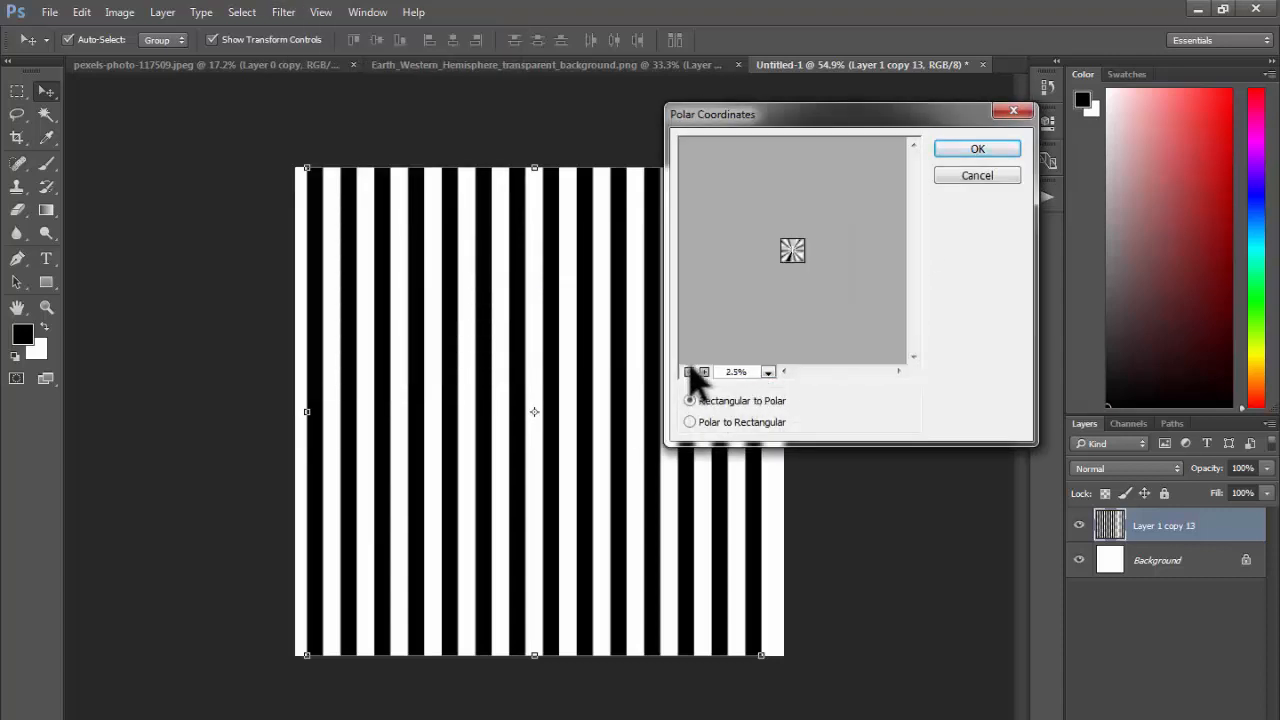
pyautogui.click(977, 150)
# Select all the separate vertical stripe layers above the Background and delete them
pyautogui.moveTo(556, 343); pyautogui.dragTo(549, 366)
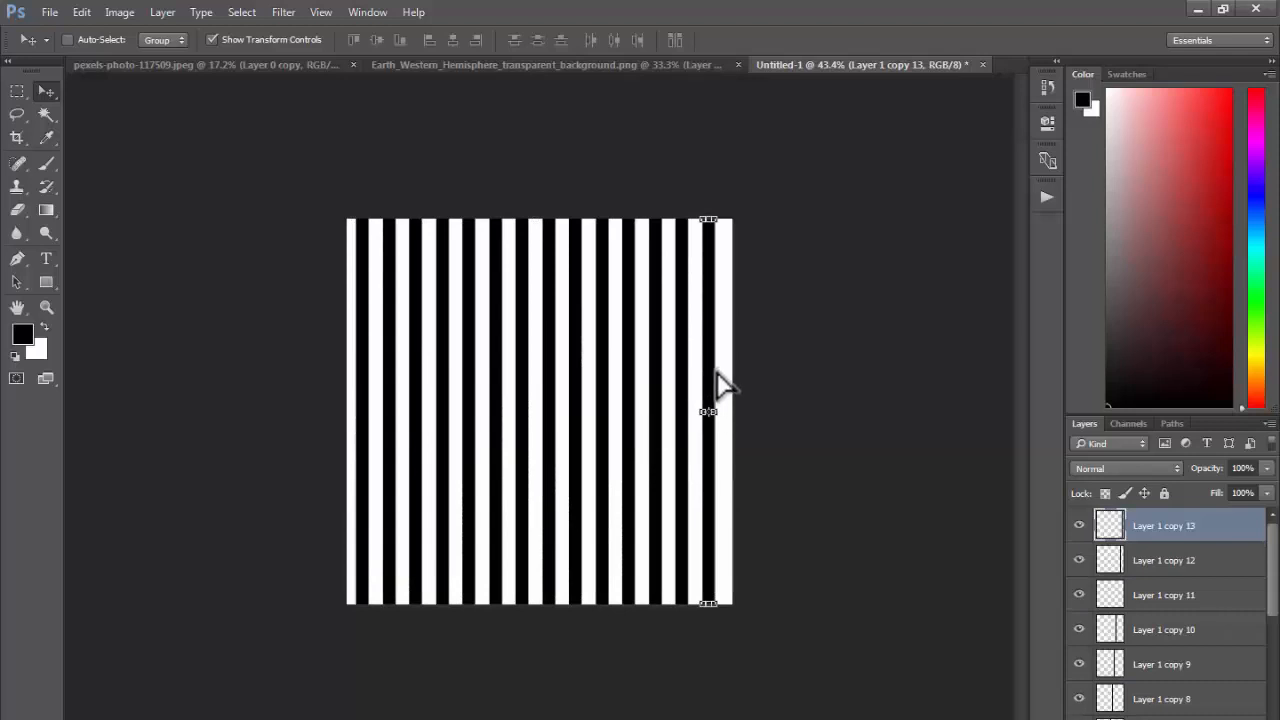
pyautogui.moveTo(785, 188); pyautogui.dragTo(312, 345)
pyautogui.click(399, 367)
pyautogui.moveTo(790, 339); pyautogui.dragTo(220, 420)
pyautogui.press('Delete')
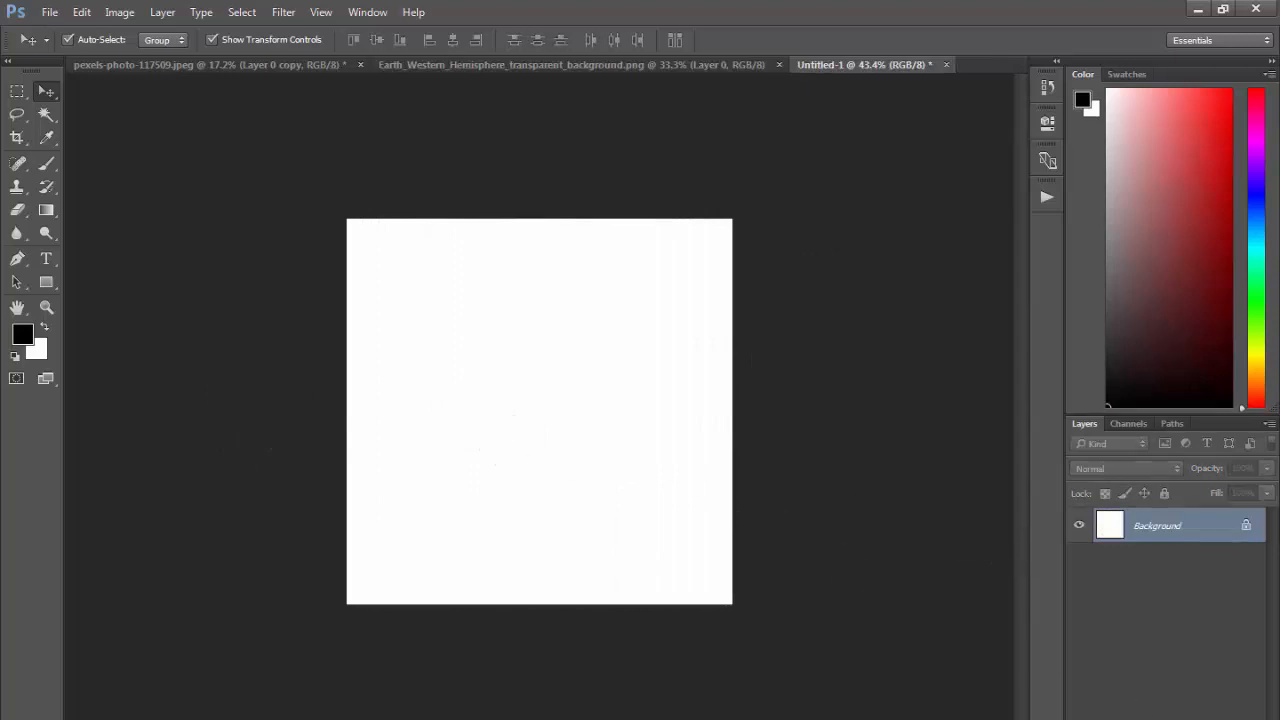
# Add a new layer and draw twelve black horizontal bars of varied length and thickness down the canvas with the Rectangle tool
pyautogui.hotkey('ctrl', 'shift', 'alt', 'n')
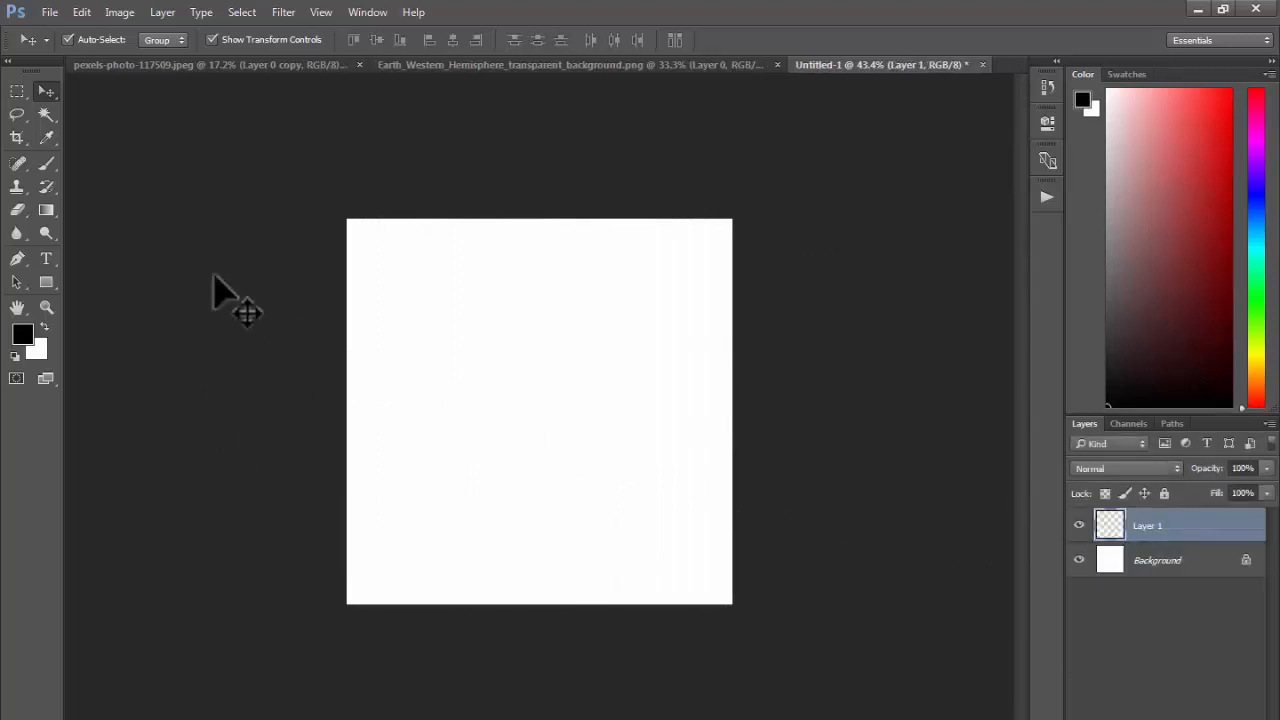
pyautogui.press('u')
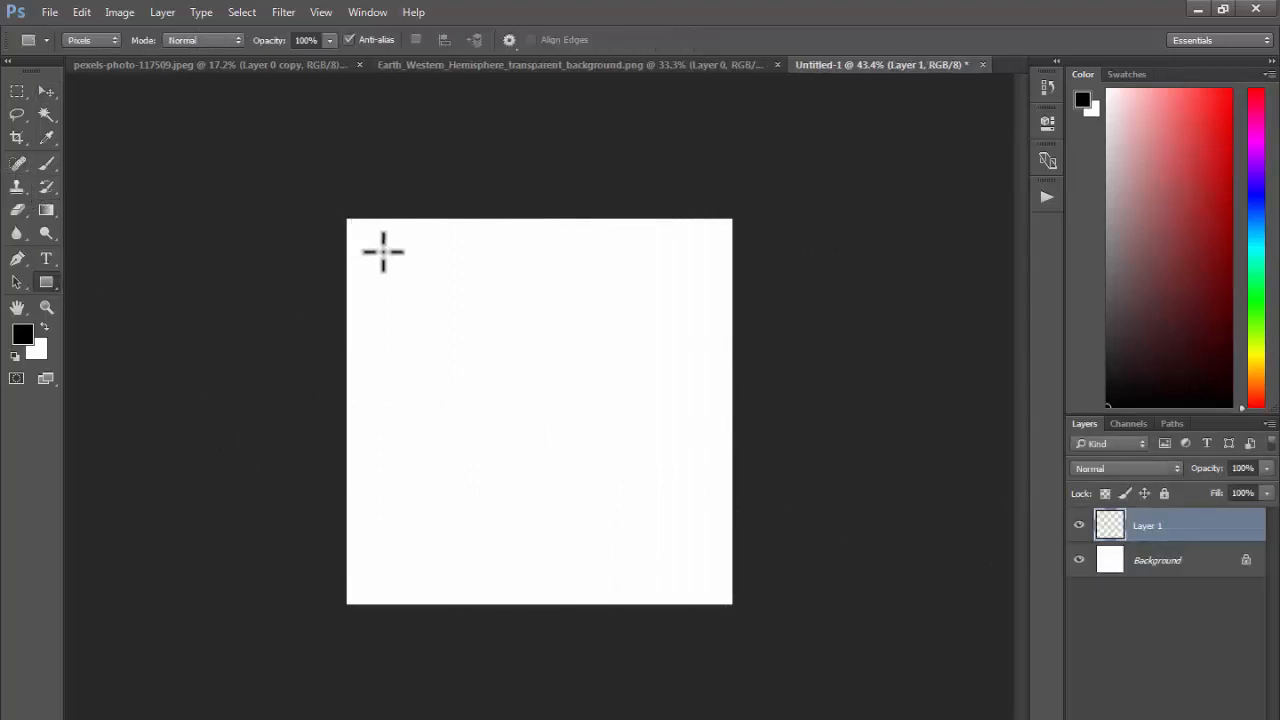
pyautogui.moveTo(357, 236); pyautogui.dragTo(535, 254)
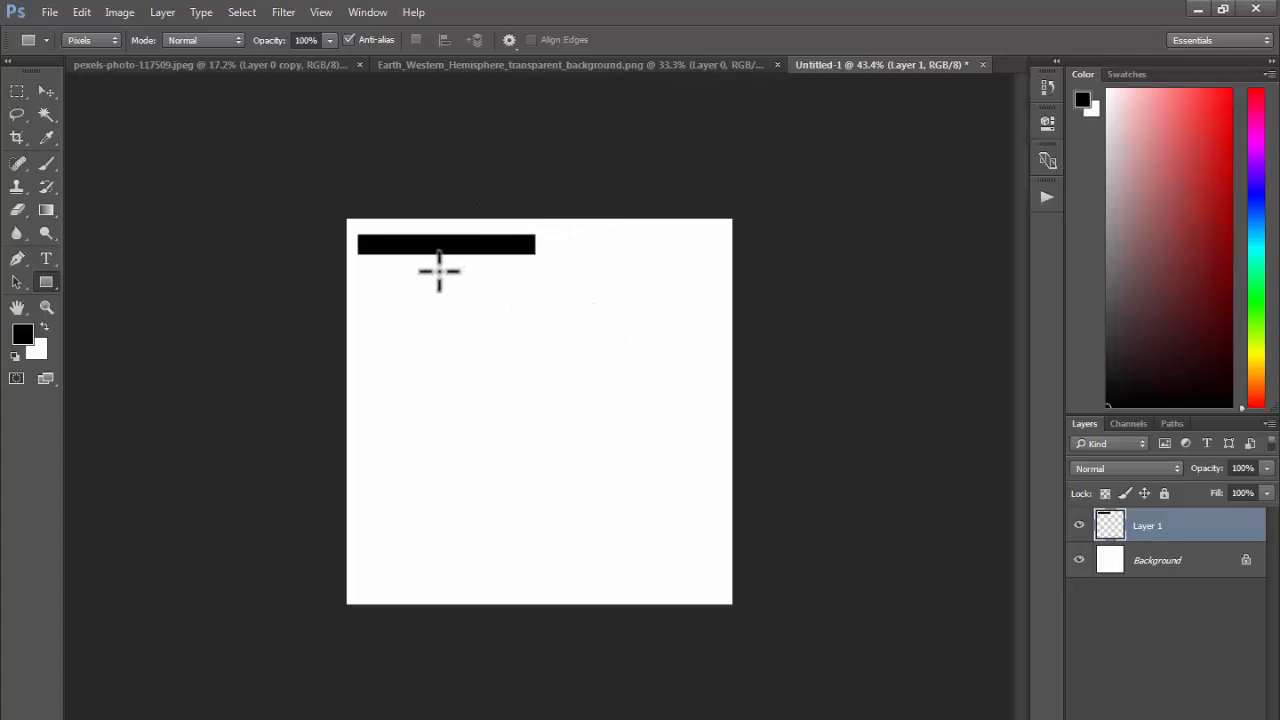
pyautogui.moveTo(472, 281); pyautogui.dragTo(713, 301)
pyautogui.moveTo(357, 322); pyautogui.dragTo(558, 327)
pyautogui.moveTo(417, 343); pyautogui.dragTo(605, 350)
pyautogui.moveTo(456, 366); pyautogui.dragTo(721, 372)
pyautogui.moveTo(351, 393); pyautogui.dragTo(573, 403)
pyautogui.moveTo(484, 420); pyautogui.dragTo(732, 436)
pyautogui.moveTo(336, 444)
pyautogui.mouseDown()
pyautogui.moveTo(551, 466)
pyautogui.moveTo(626, 452)
pyautogui.mouseUp()
pyautogui.moveTo(356, 474); pyautogui.dragTo(507, 489)
pyautogui.moveTo(460, 506); pyautogui.dragTo(695, 515)
pyautogui.moveTo(365, 535); pyautogui.dragTo(478, 551)
pyautogui.moveTo(460, 560); pyautogui.dragTo(683, 581)
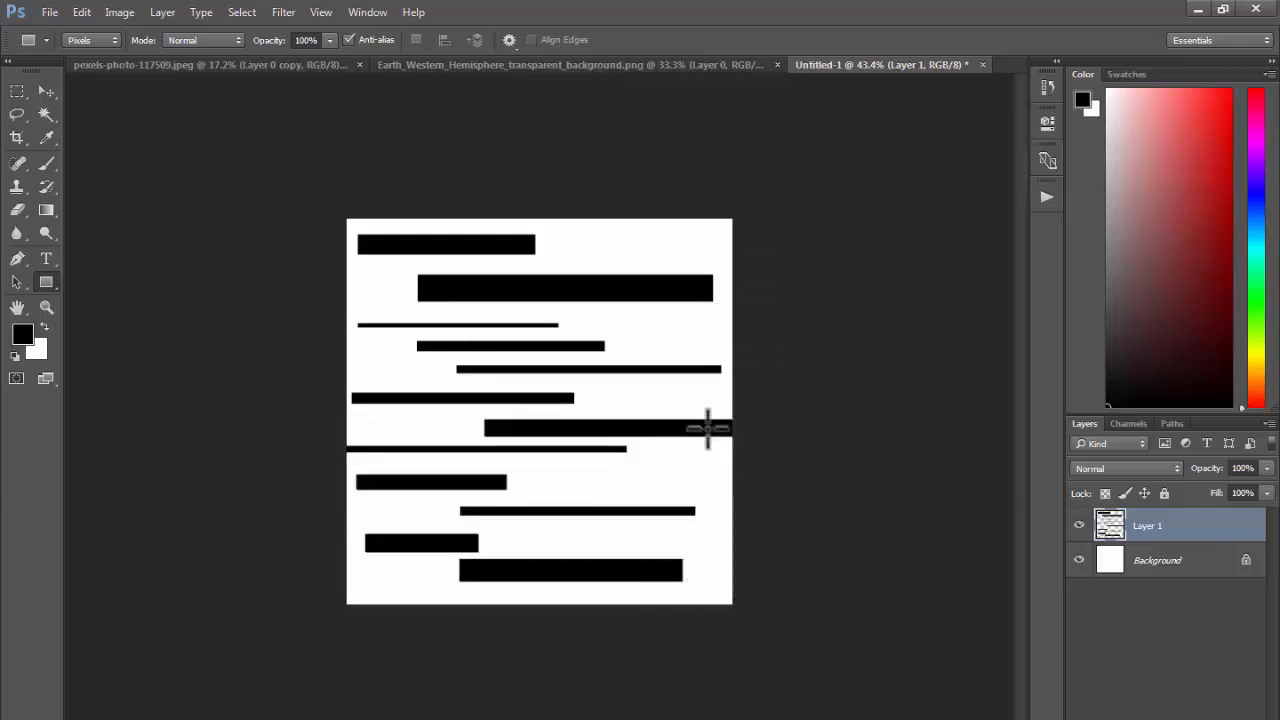
# Distort the horizontal bars on Layer 1 with Polar Coordinates set to Rectangular to Polar, and activate the Move tool
pyautogui.click(289, 13)
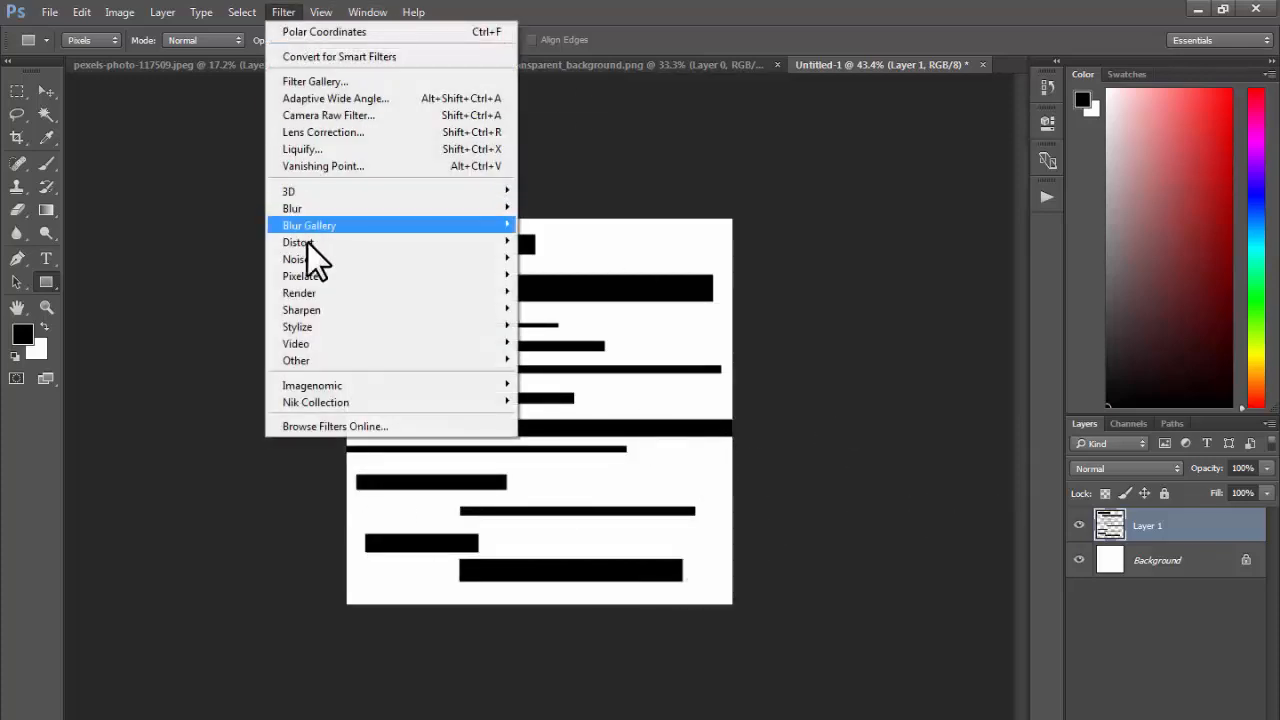
pyautogui.moveTo(319, 242)
pyautogui.click(585, 277)
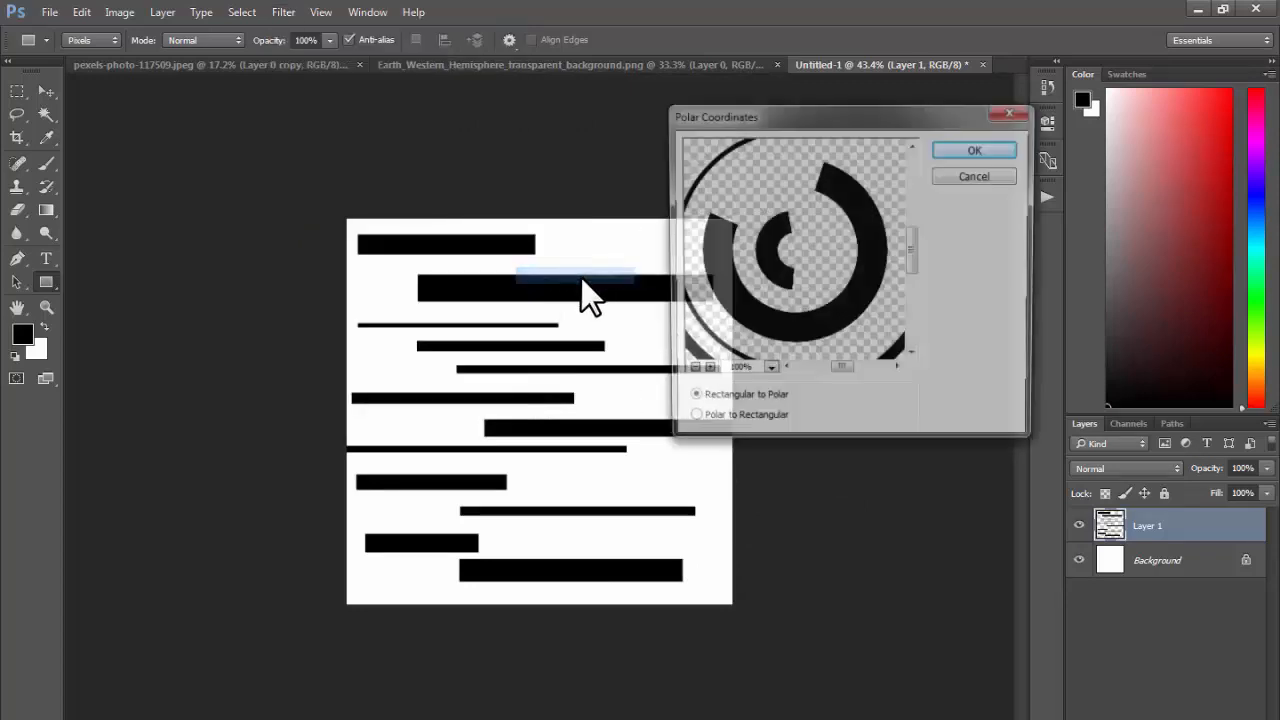
pyautogui.click(989, 151)
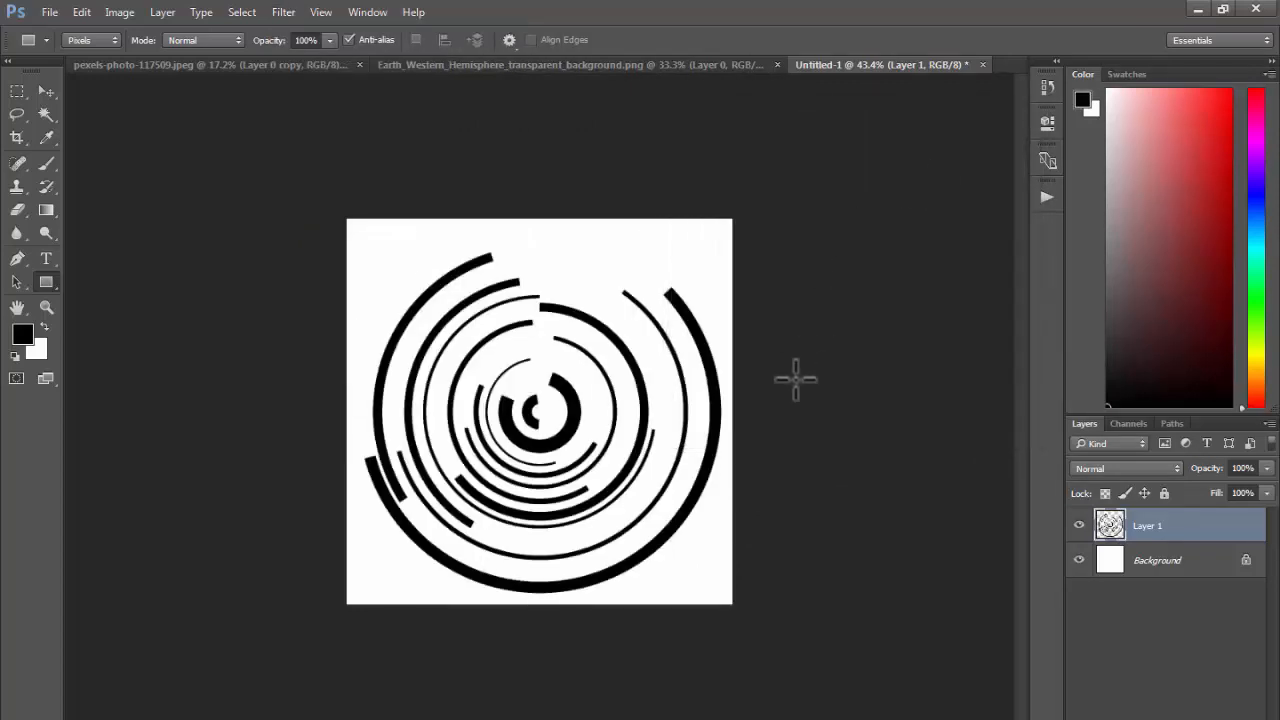
pyautogui.moveTo(626, 404)
pyautogui.mouseDown()
pyautogui.moveTo(589, 406)
pyautogui.moveTo(645, 410)
pyautogui.mouseUp()
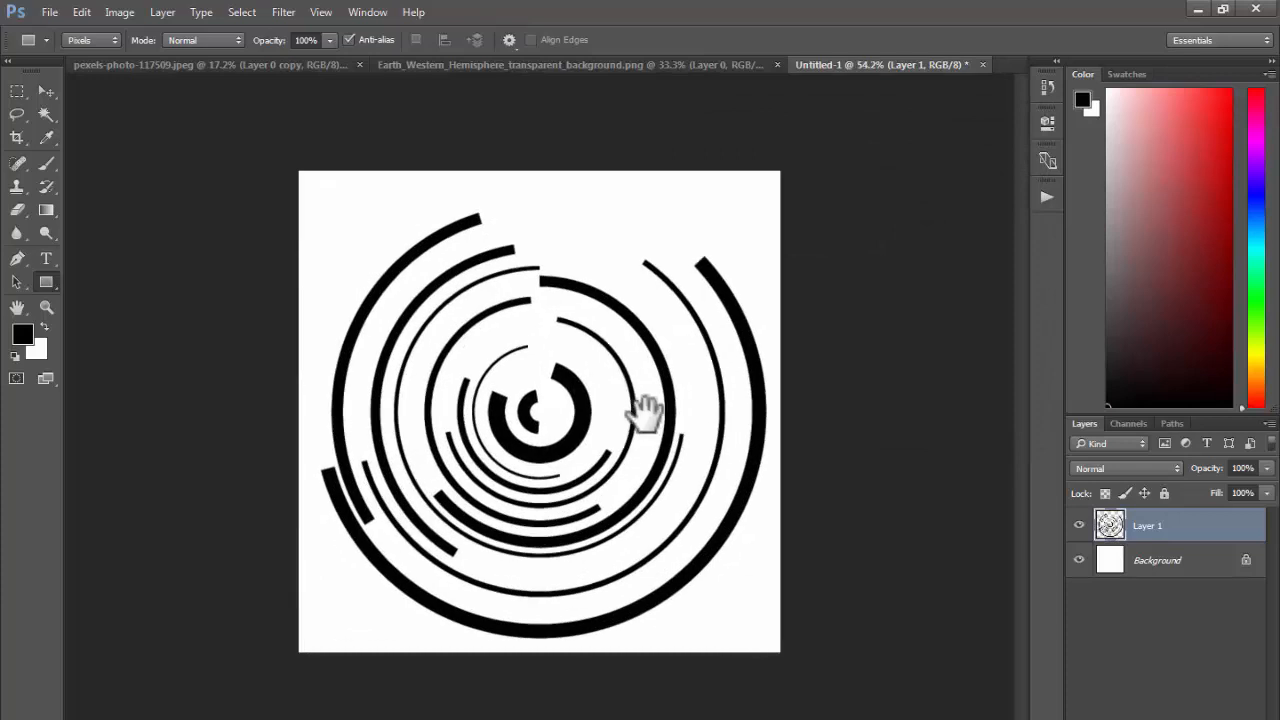
pyautogui.press('v')
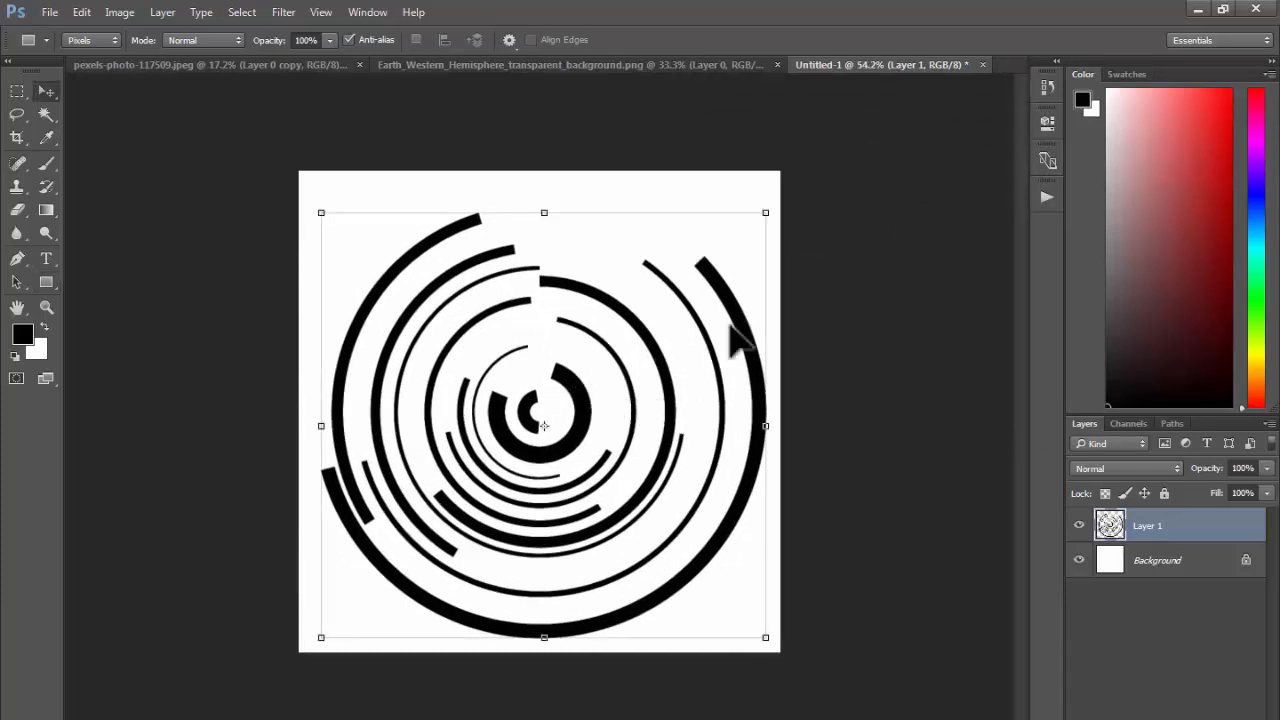
pyautogui.moveTo(700, 220); pyautogui.dragTo(803, 545)
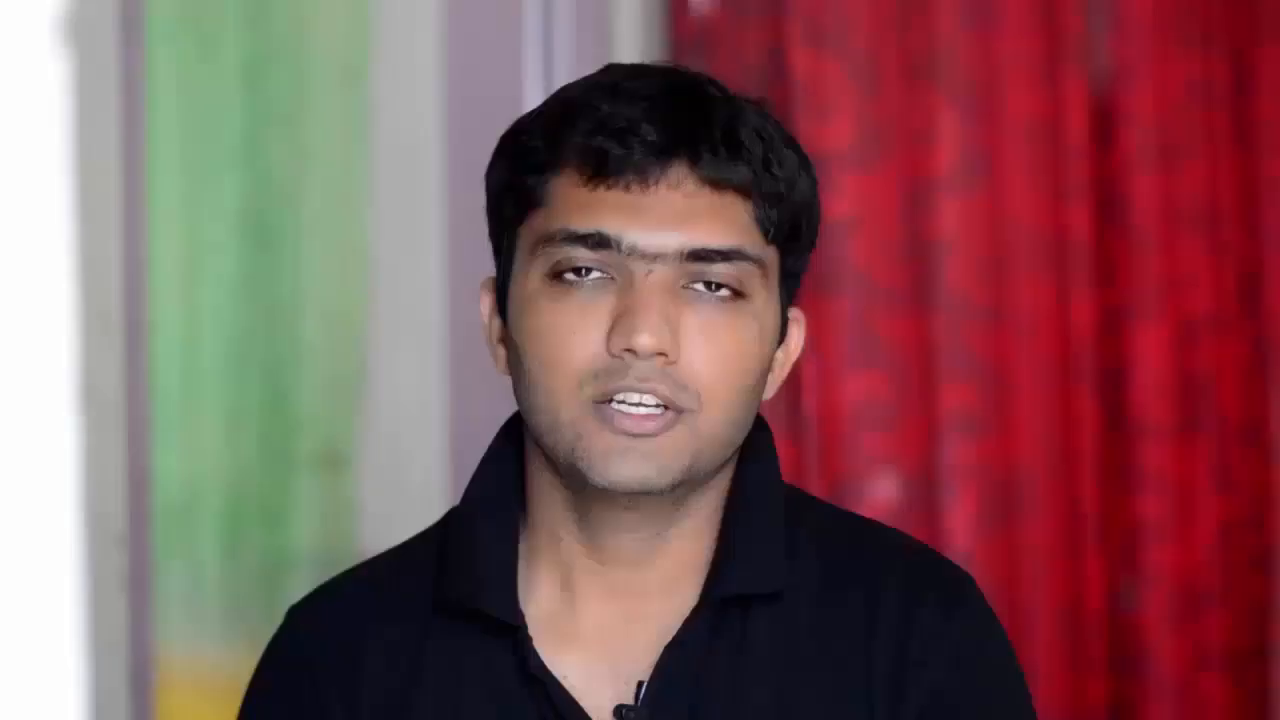